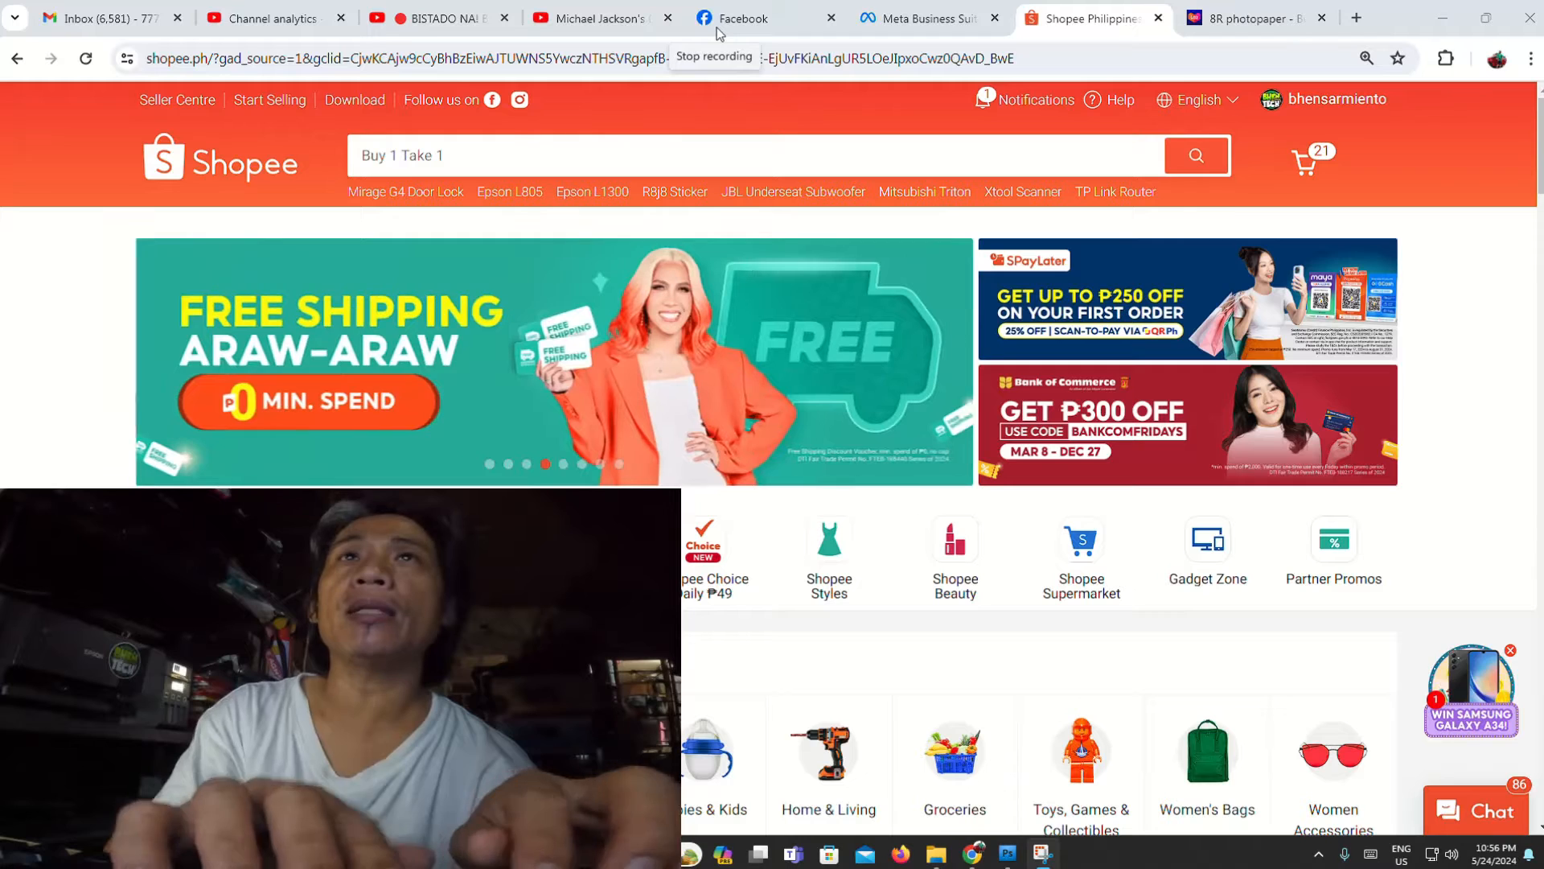
- Search Shopee for "8x10 Photo paper" and look through the listings
{"action": "left_click", "coordinate": [473, 148]}
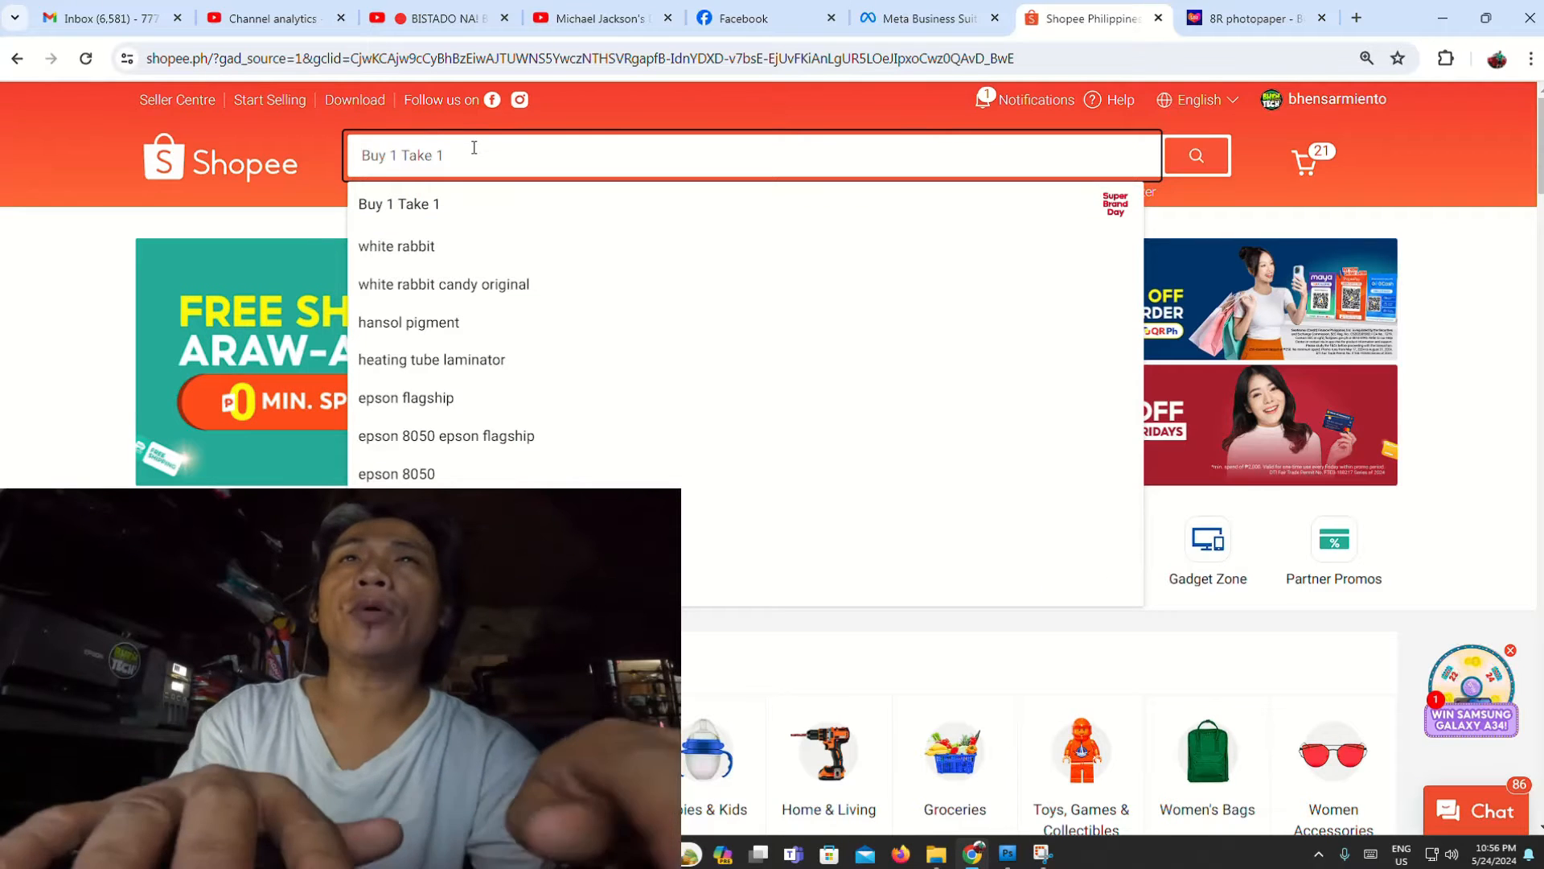
{"action": "type", "text": "8x"}
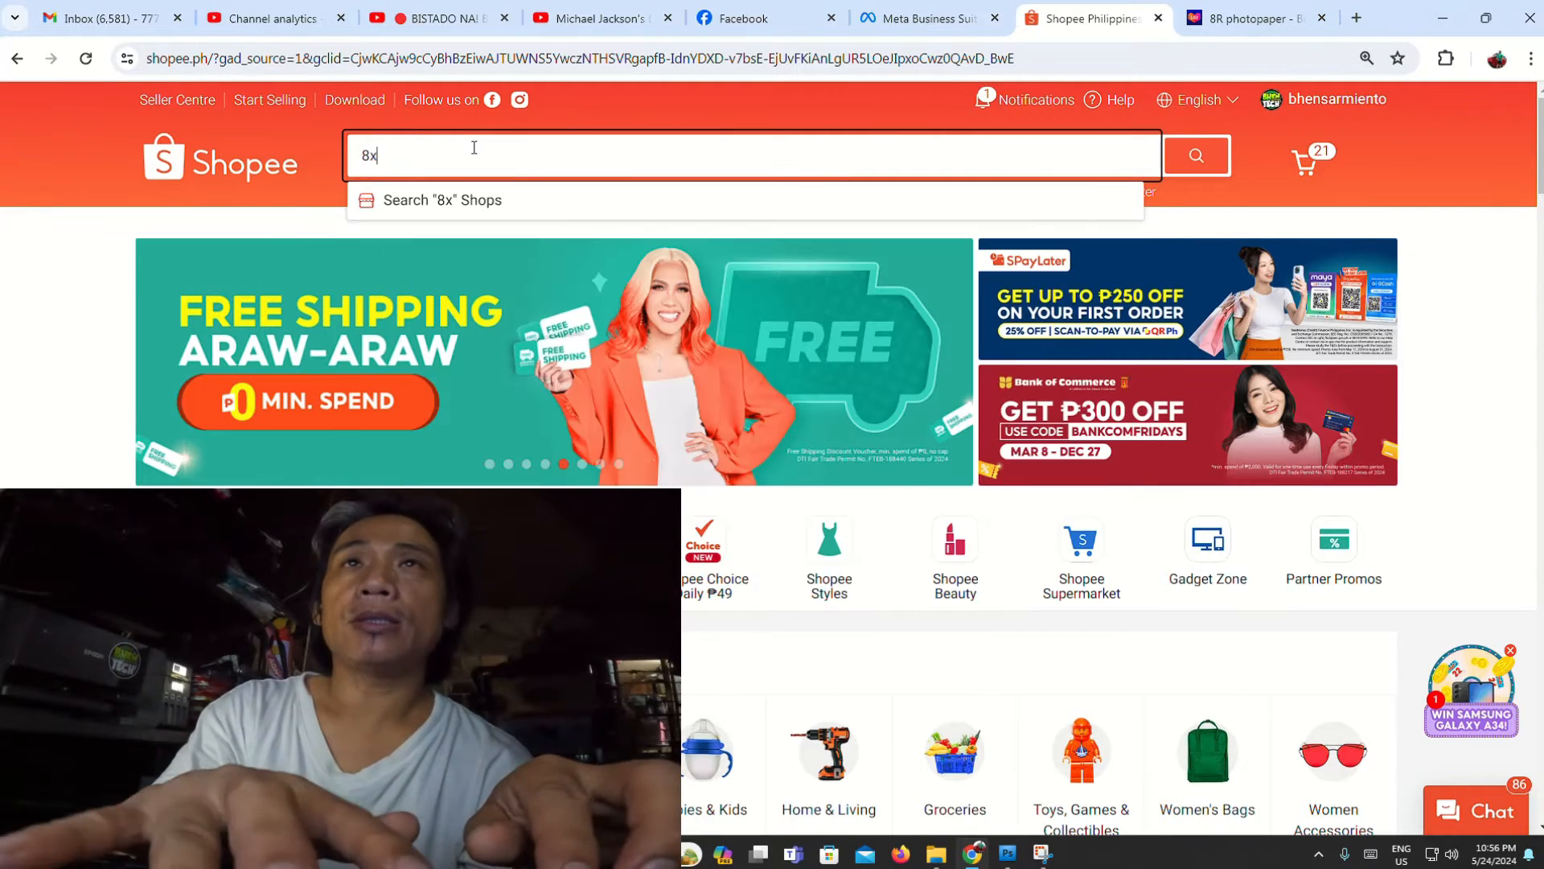
{"action": "type", "text": "1-"}
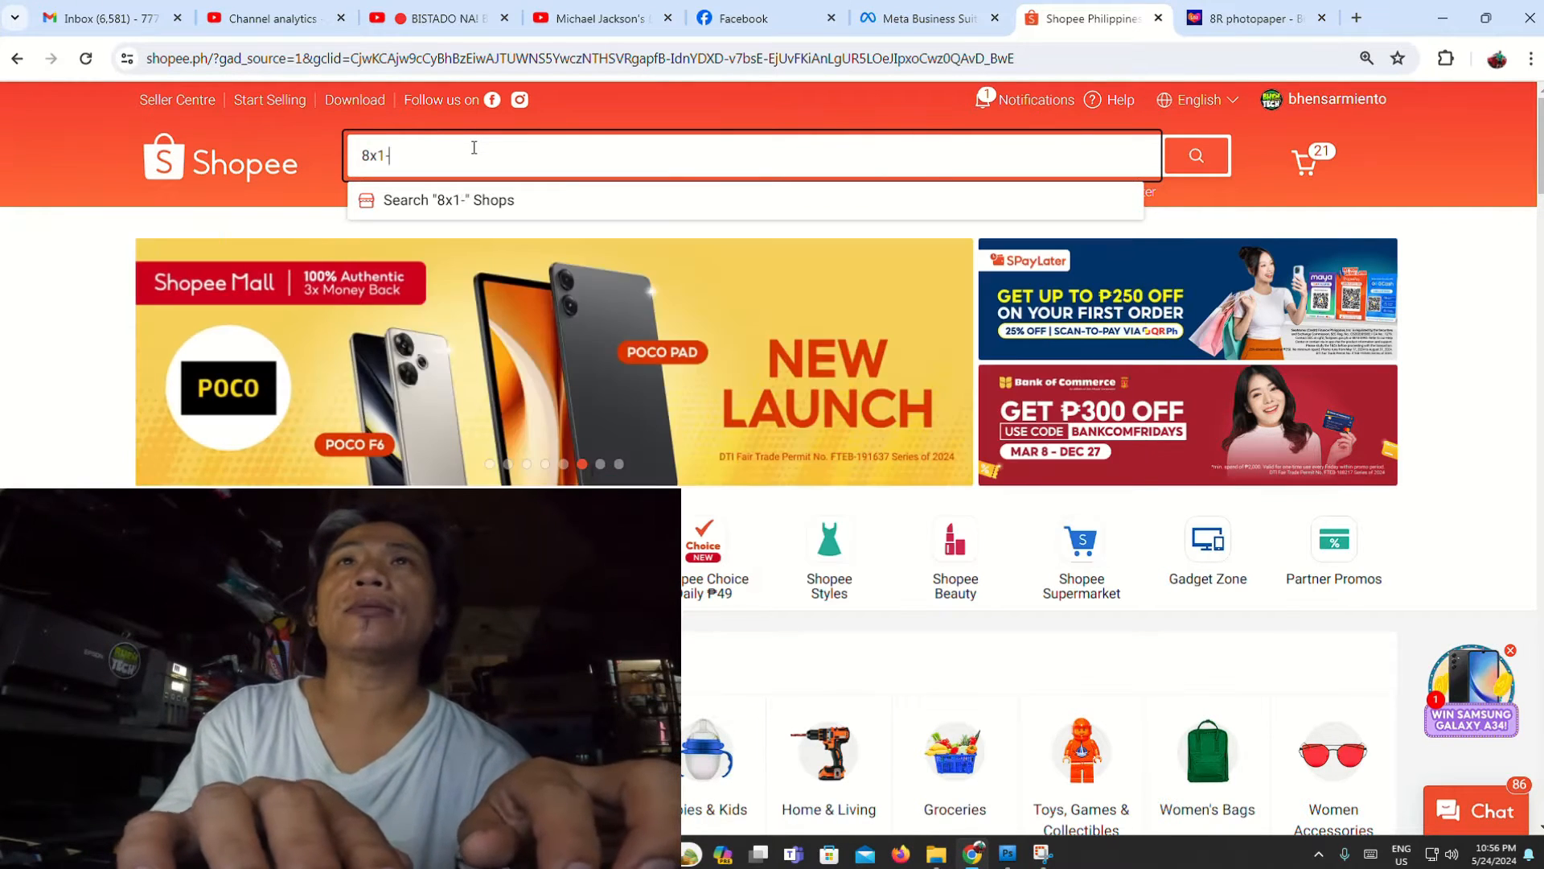
{"action": "key", "text": "BackSpace"}
{"action": "type", "text": "0"}
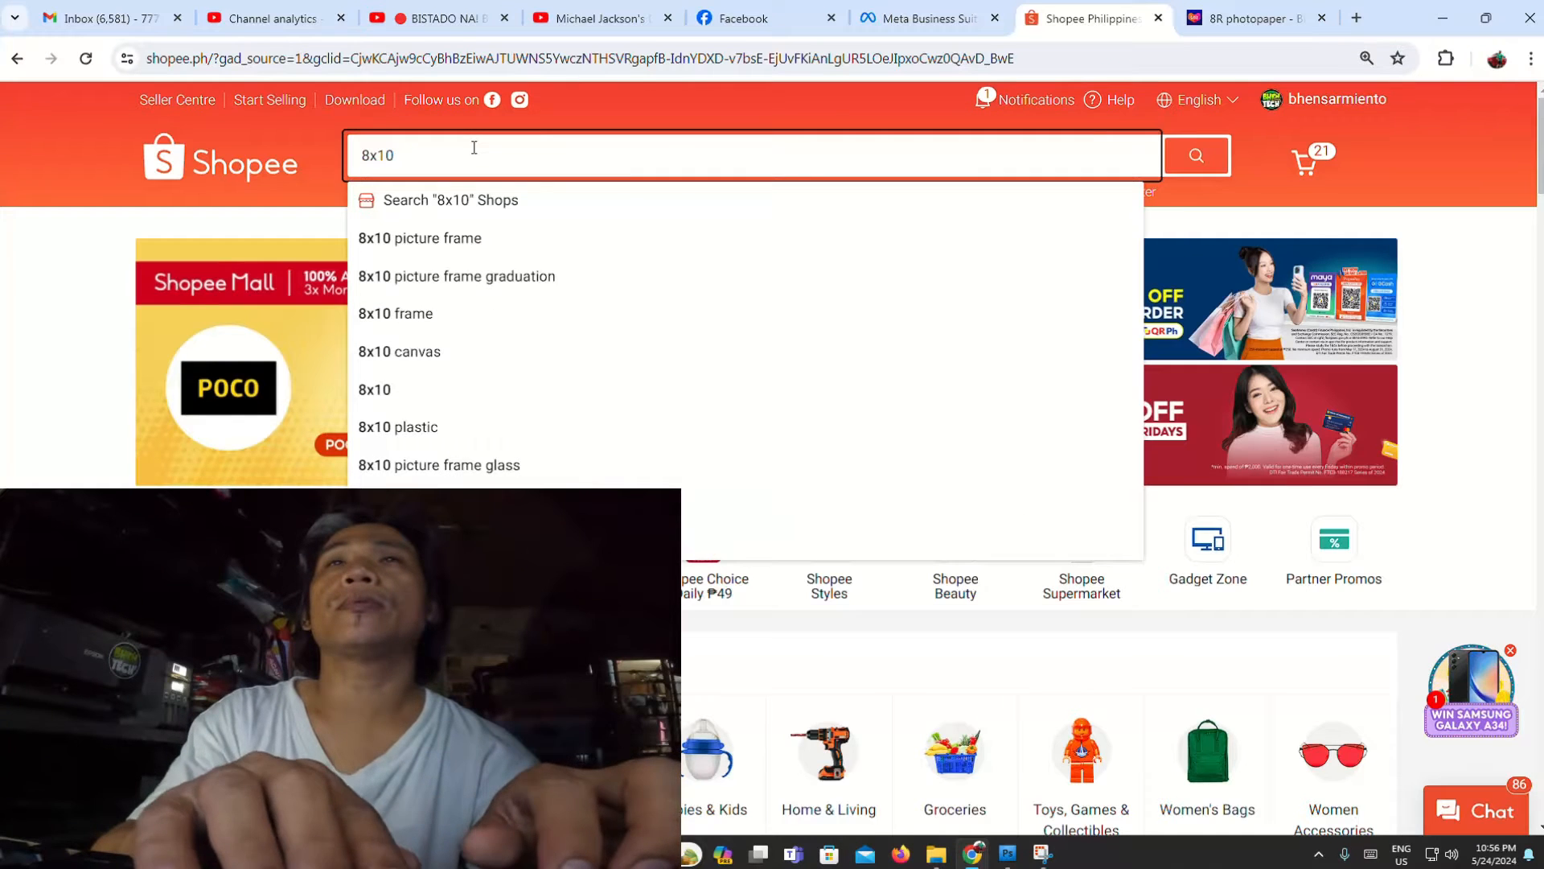
{"action": "type", "text": " Photo paper"}
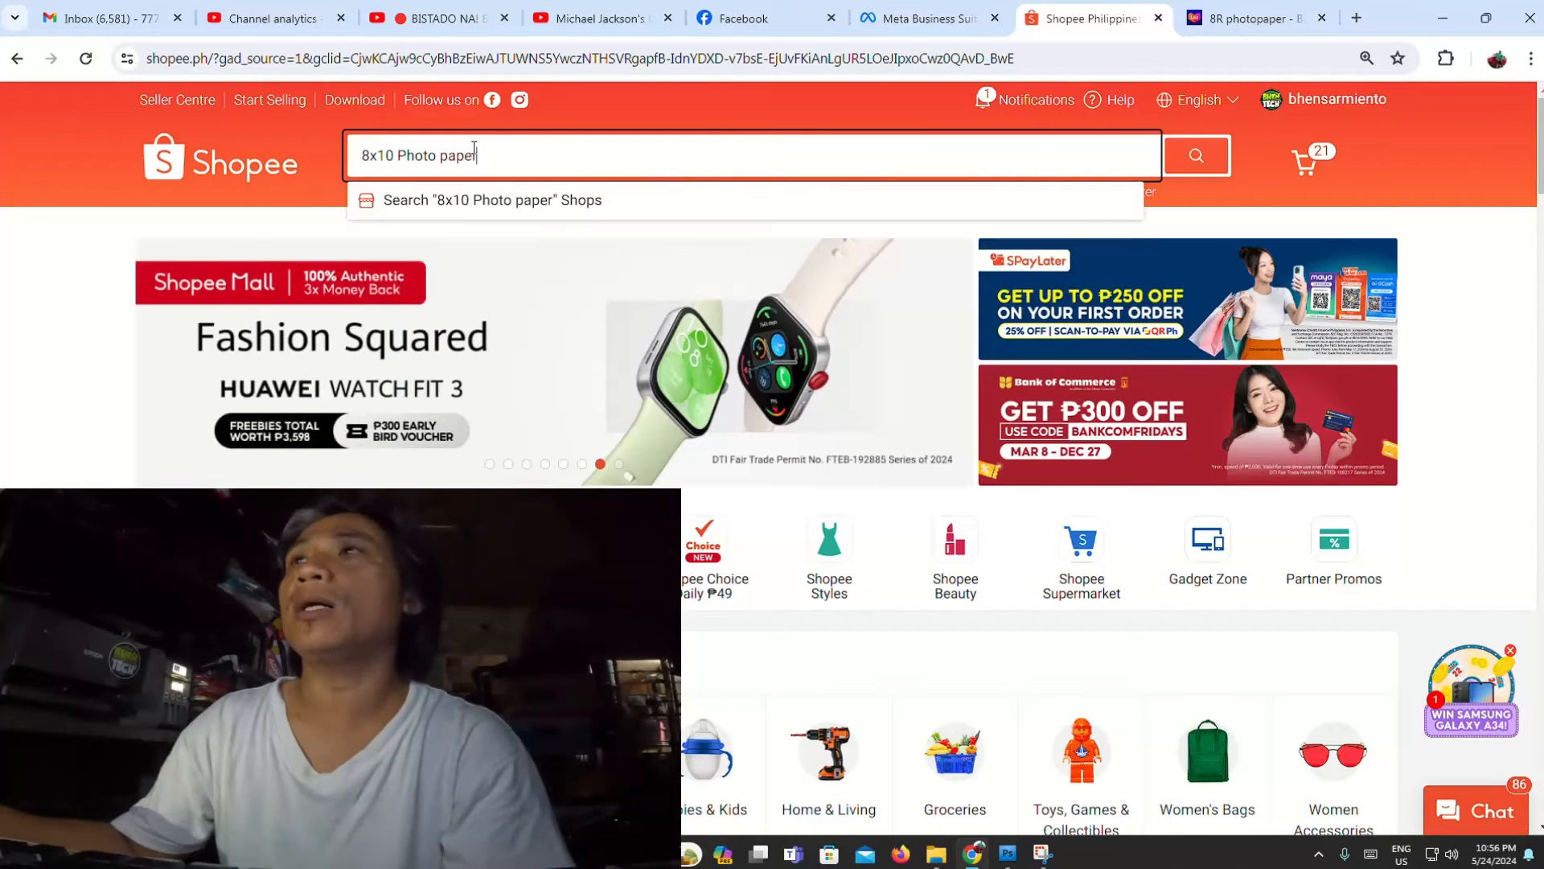
{"action": "key", "text": "Return"}
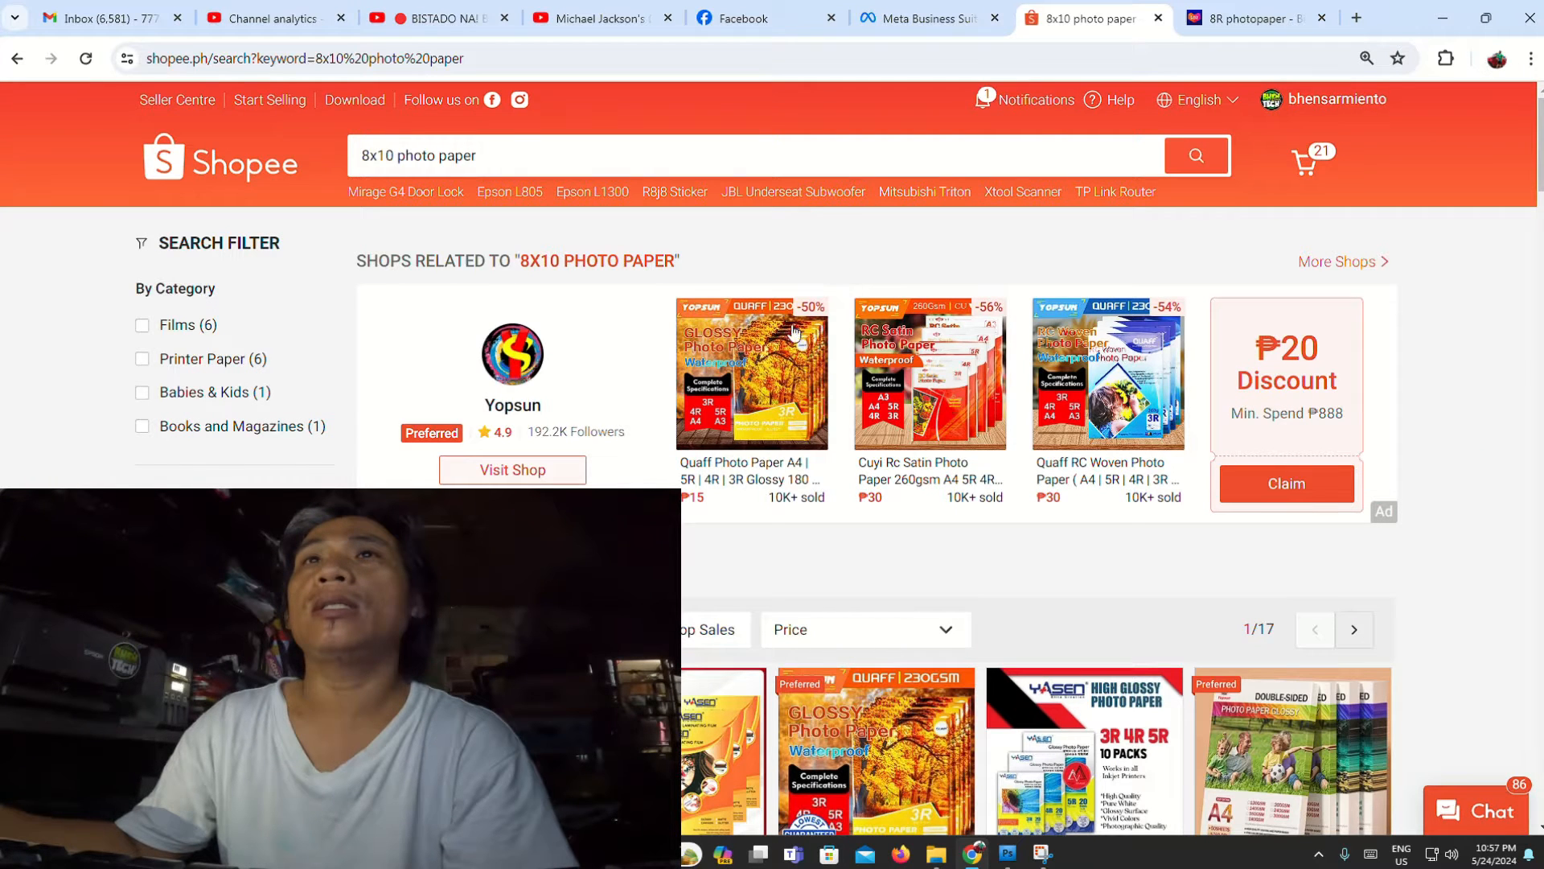
{"action": "scroll", "coordinate": [664, 484], "scroll_direction": "down", "scroll_amount": 5}
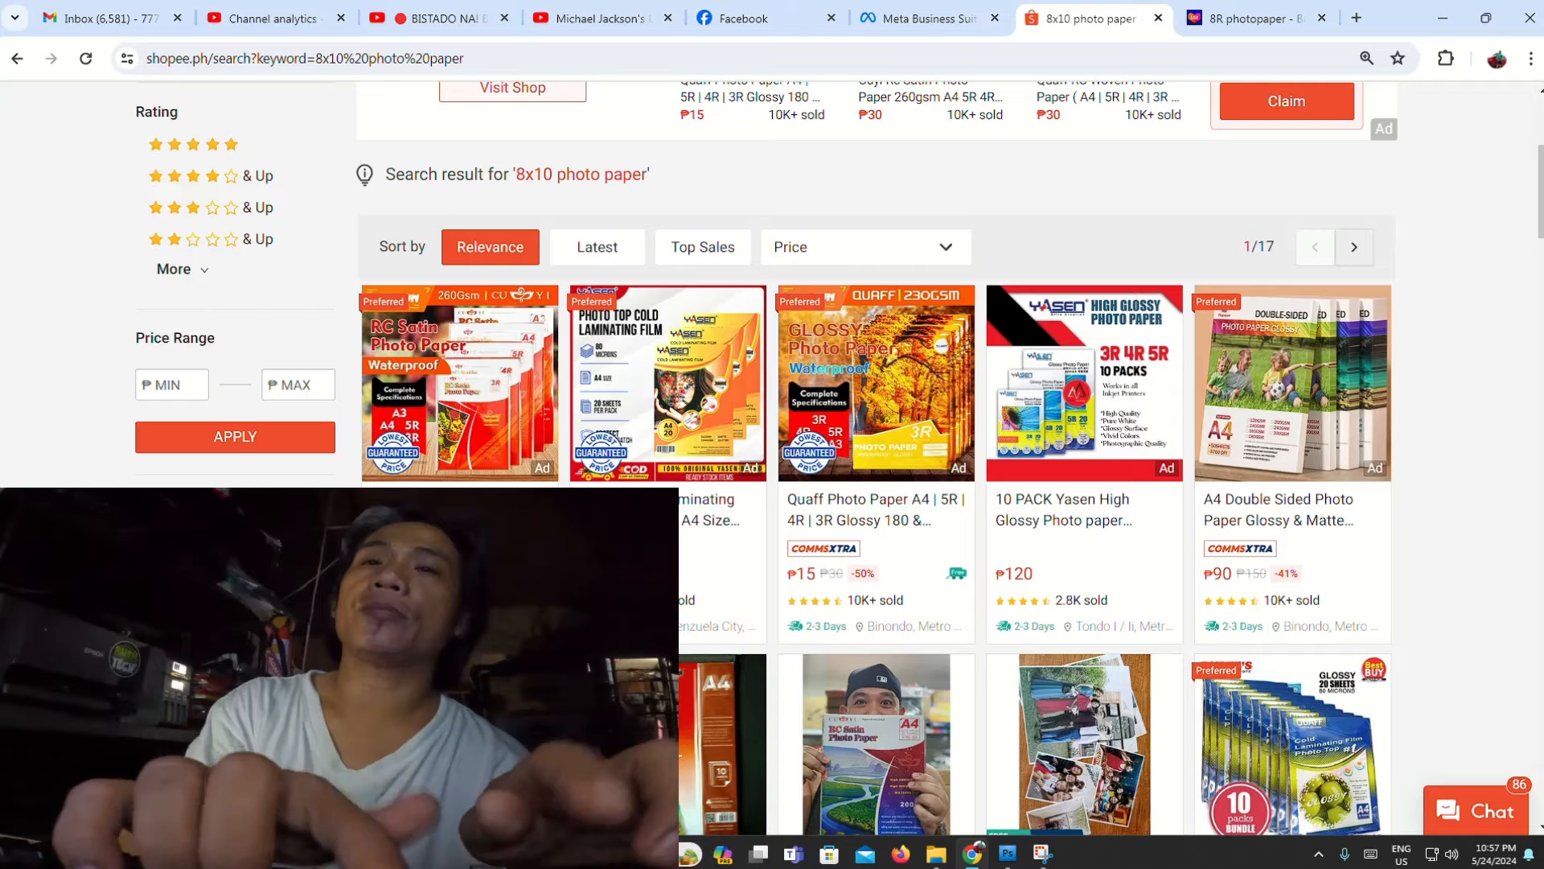
- Find the Easy Photo Print app on the computer and launch it
{"action": "key", "text": "super"}
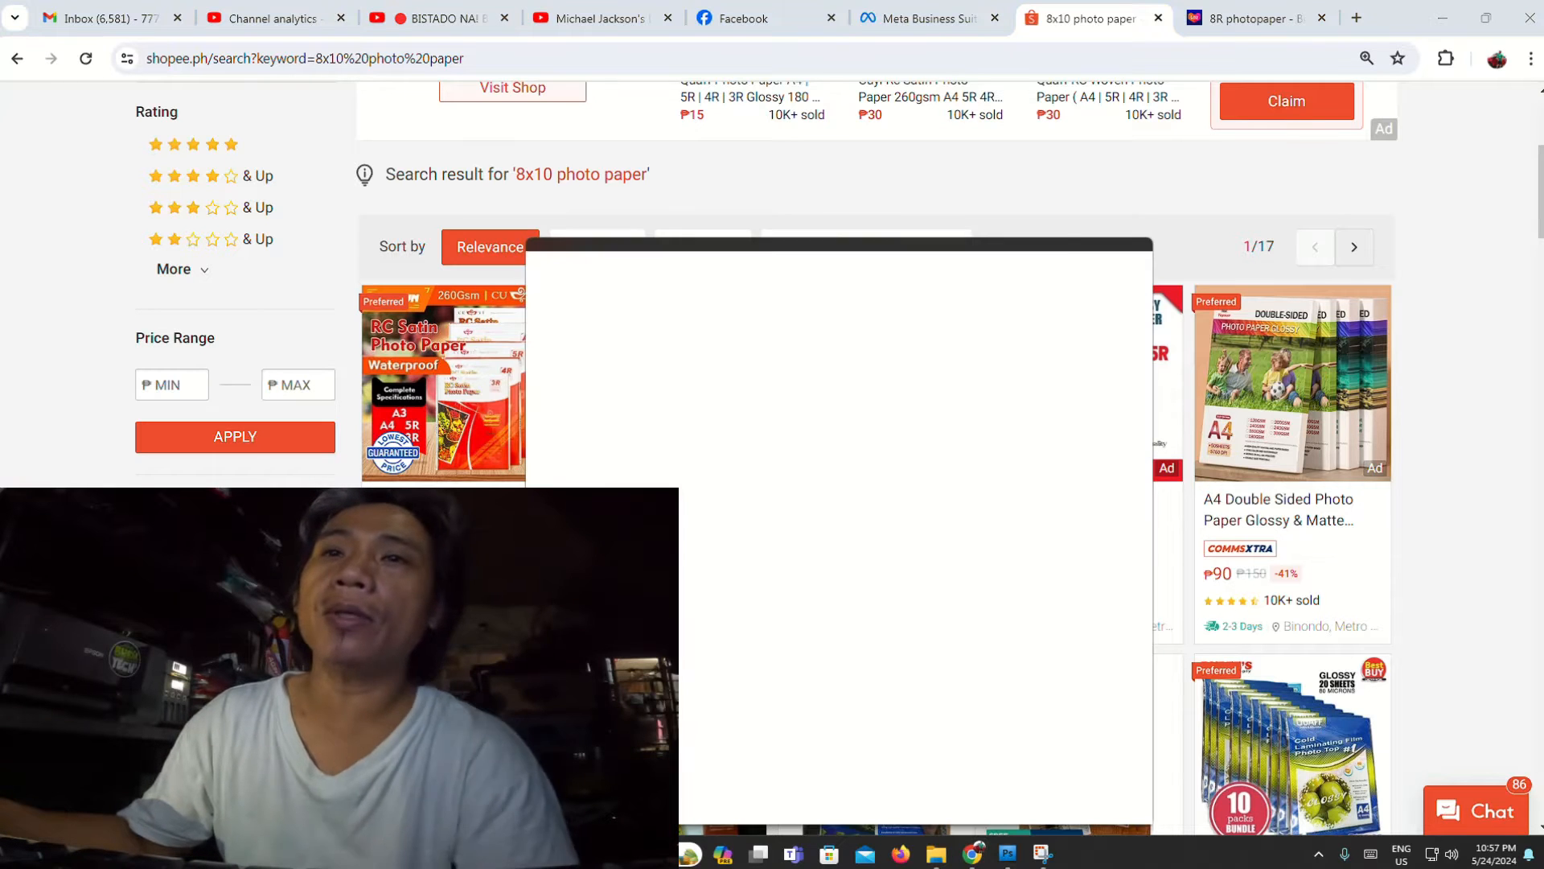
{"action": "type", "text": "easy"}
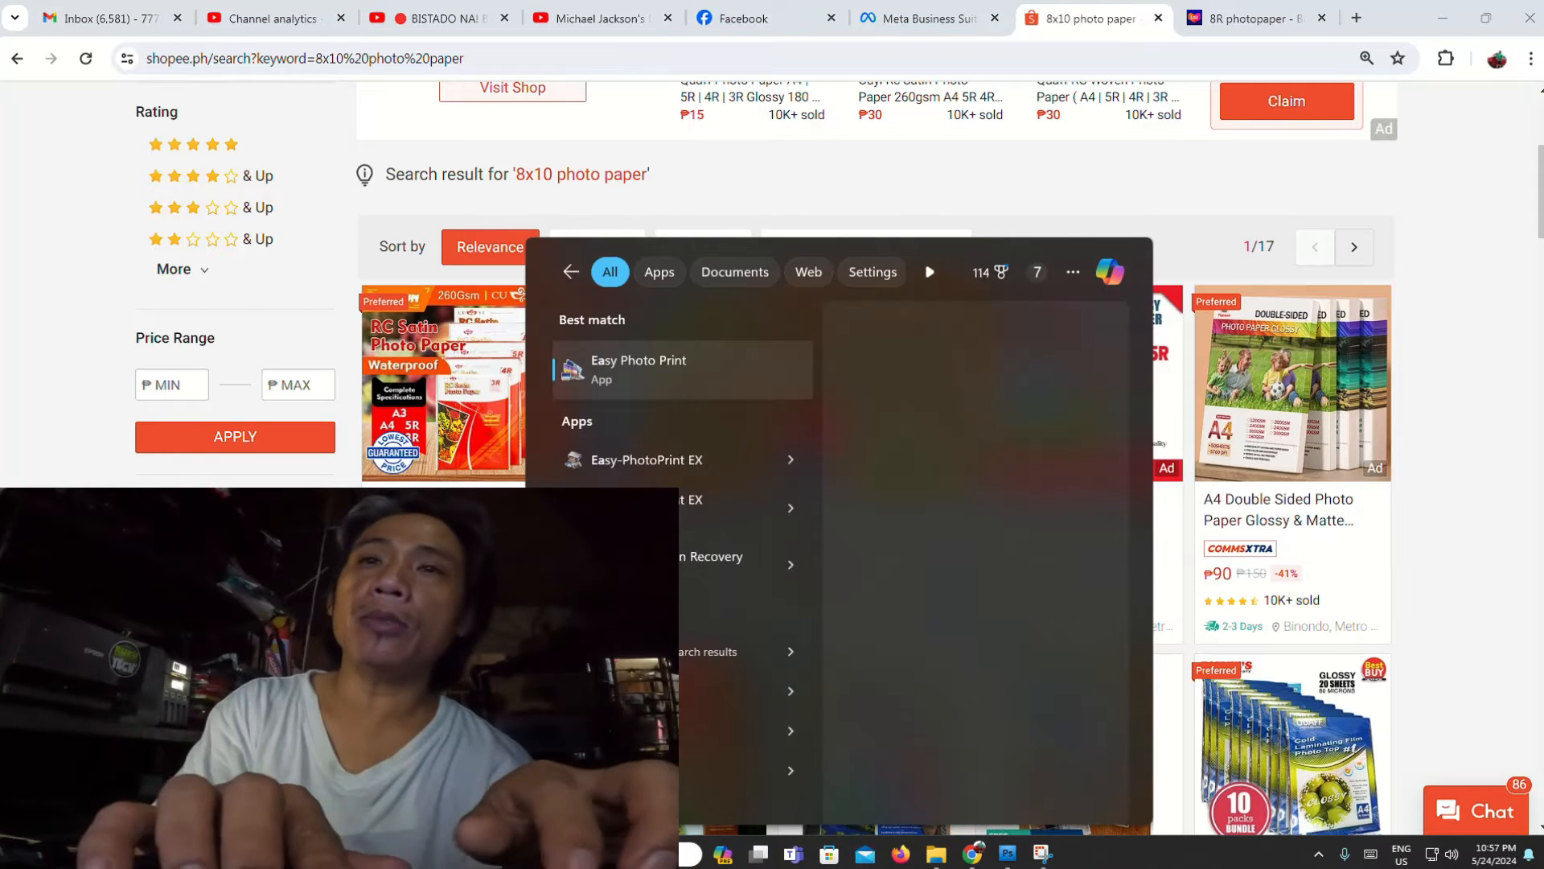
{"action": "key", "text": "BackSpace"}
{"action": "type", "text": "eus"}
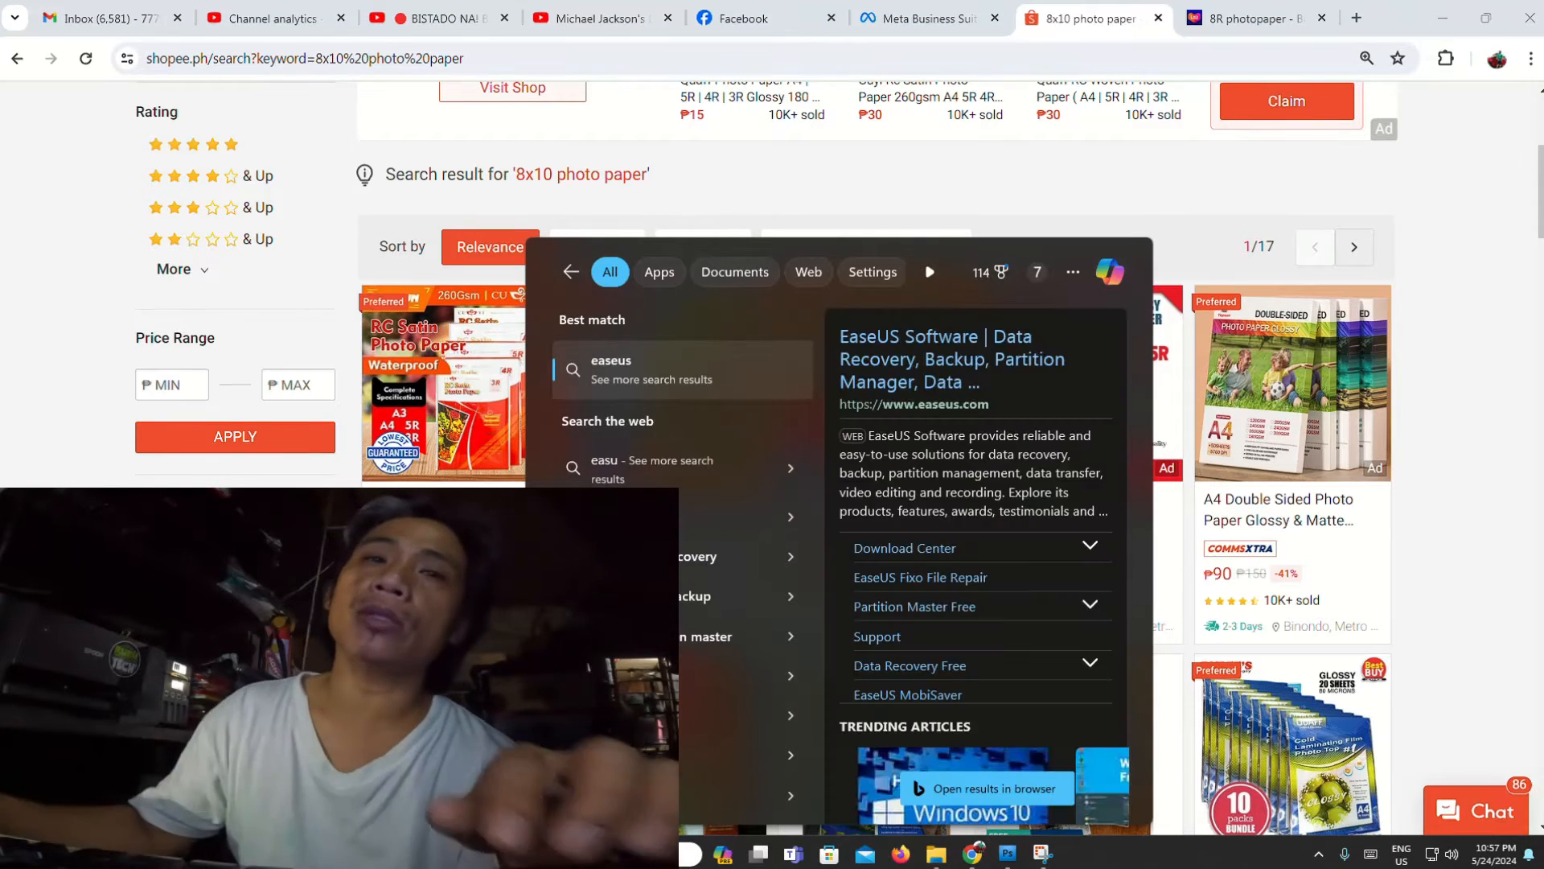
{"action": "key", "text": "BackSpace"}
{"action": "key", "text": "BackSpace"}
{"action": "key", "text": "BackSpace"}
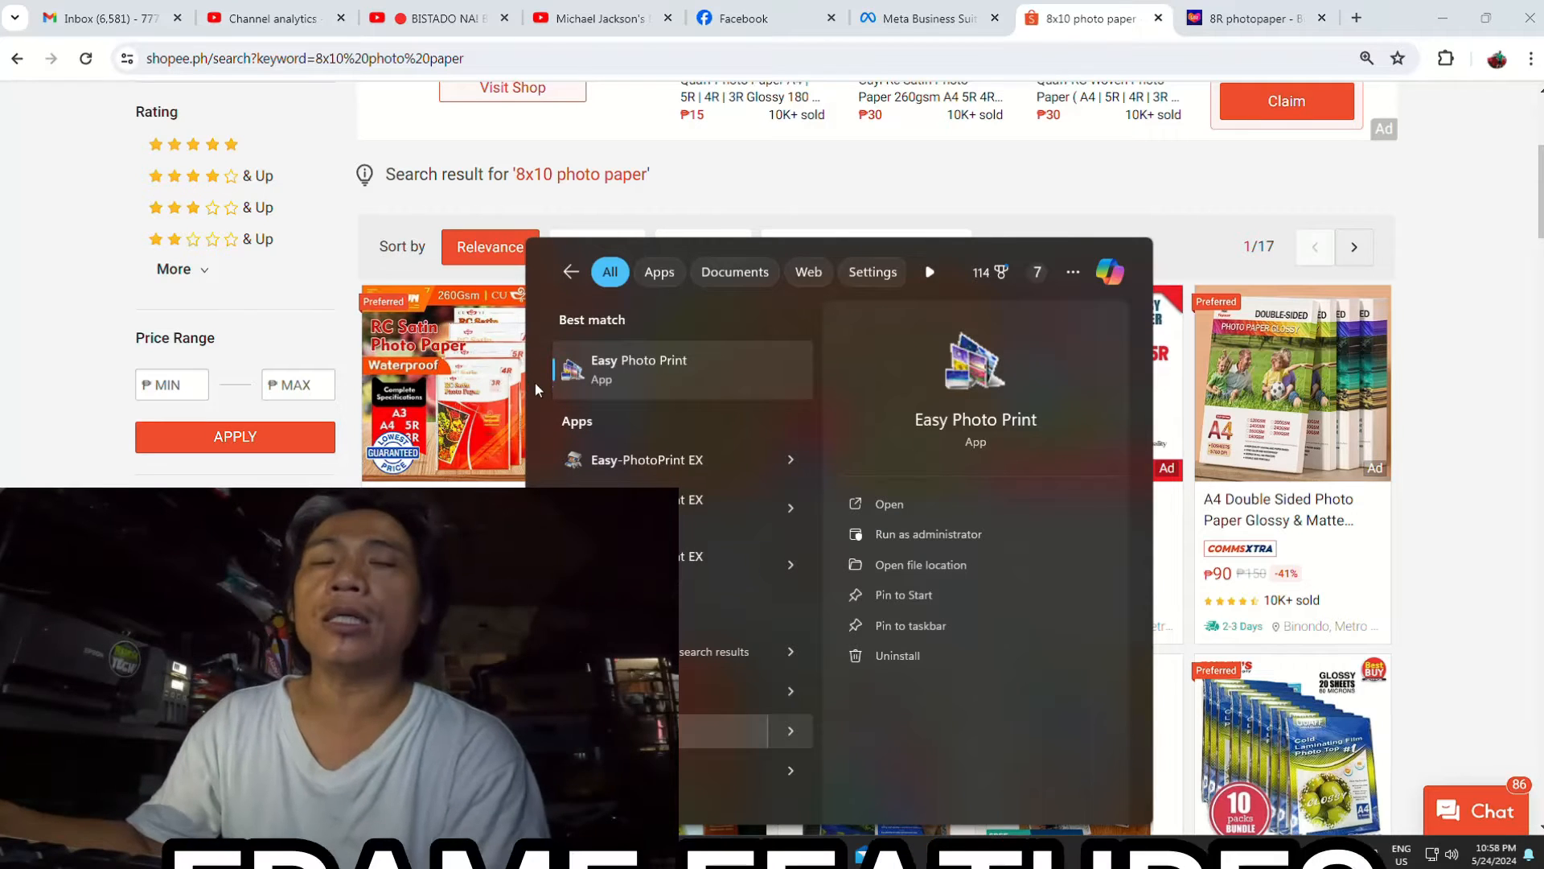
{"action": "left_click", "coordinate": [596, 386]}
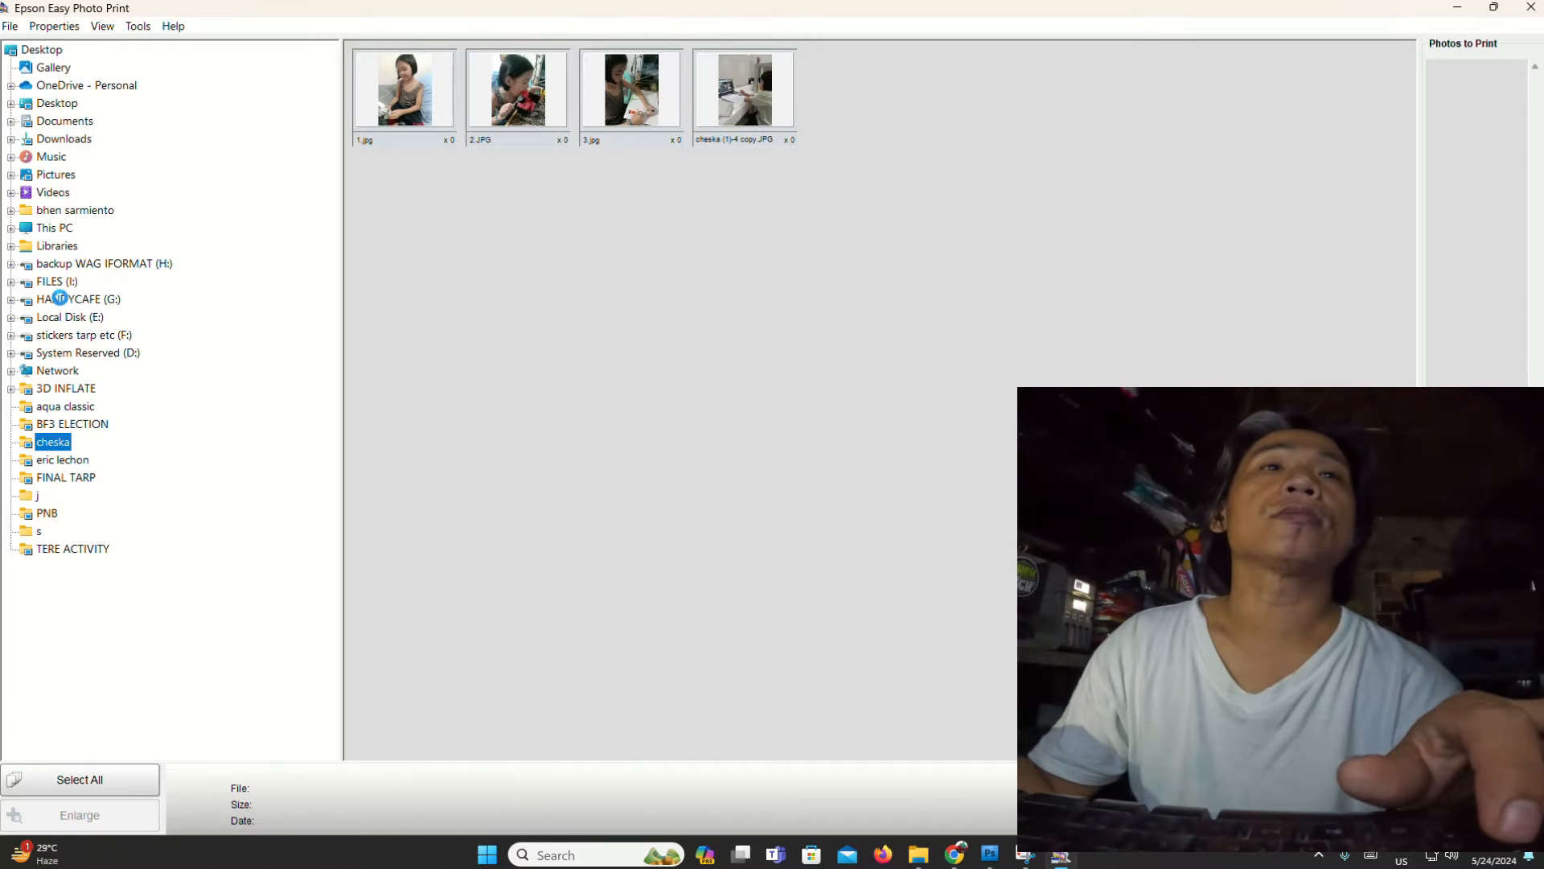
- Look through the folders on the FILES (I:) drive for photos to print
{"action": "left_click", "coordinate": [61, 283]}
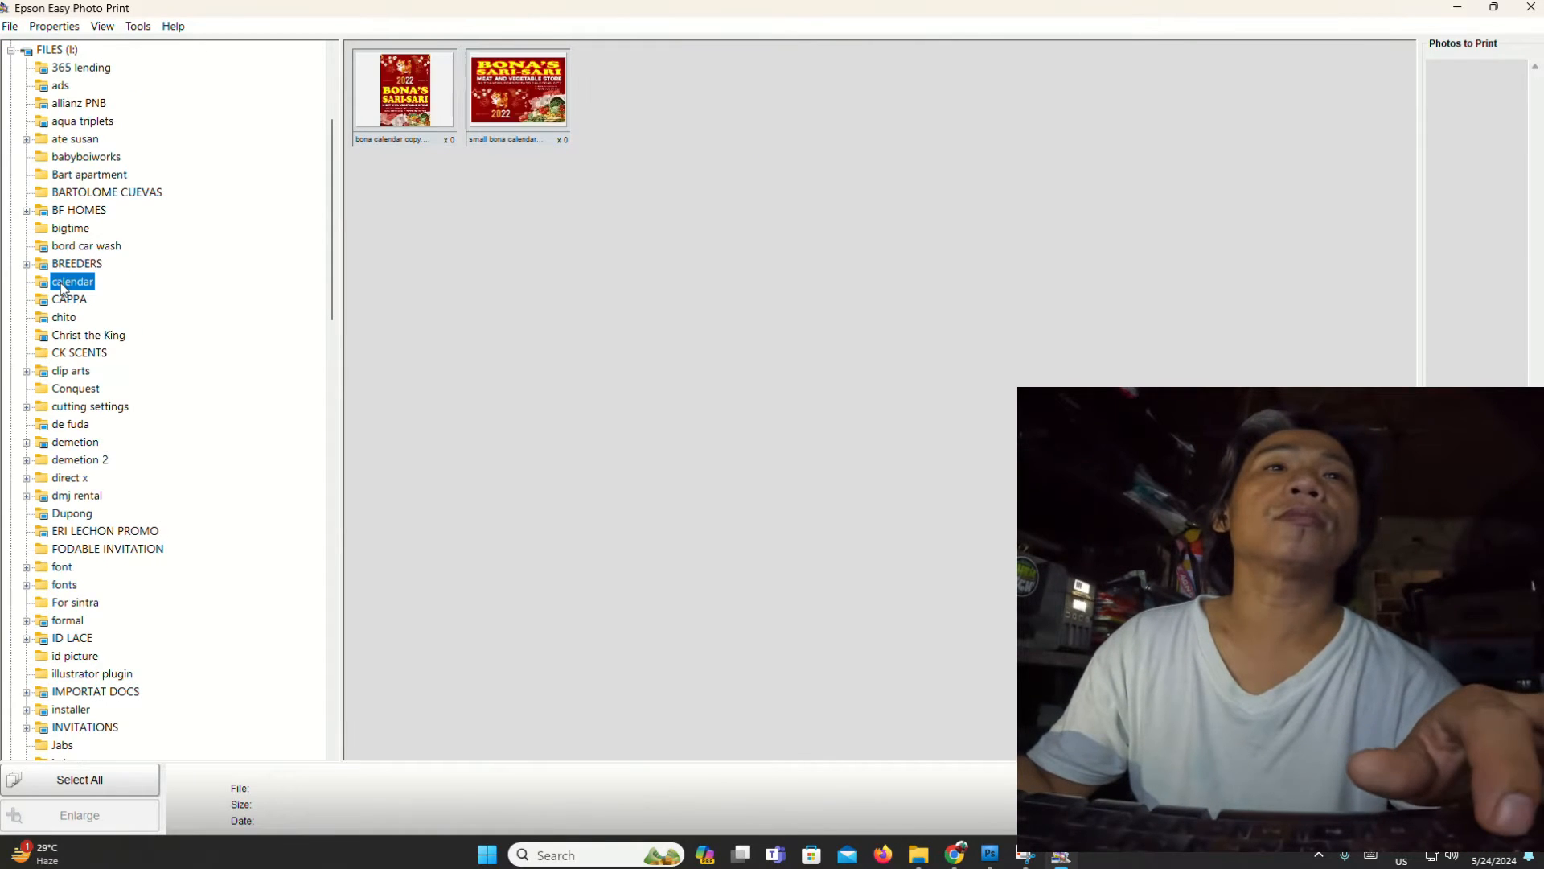
{"action": "type", "text": "sta magic"}
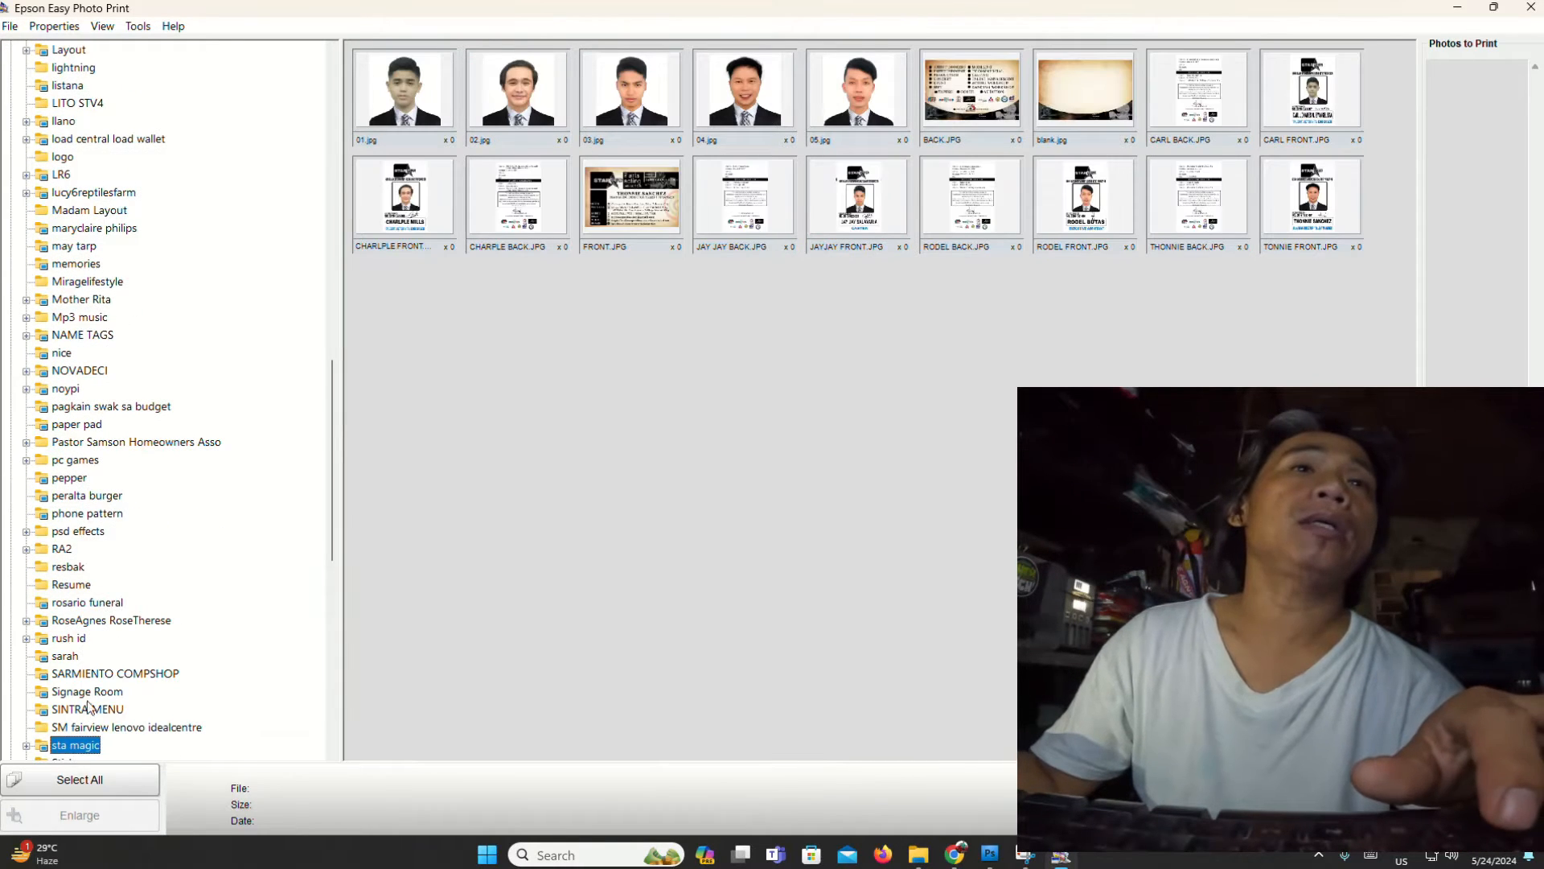
{"action": "scroll", "coordinate": [92, 695], "scroll_direction": "down", "scroll_amount": 2}
{"action": "key", "text": "Down"}
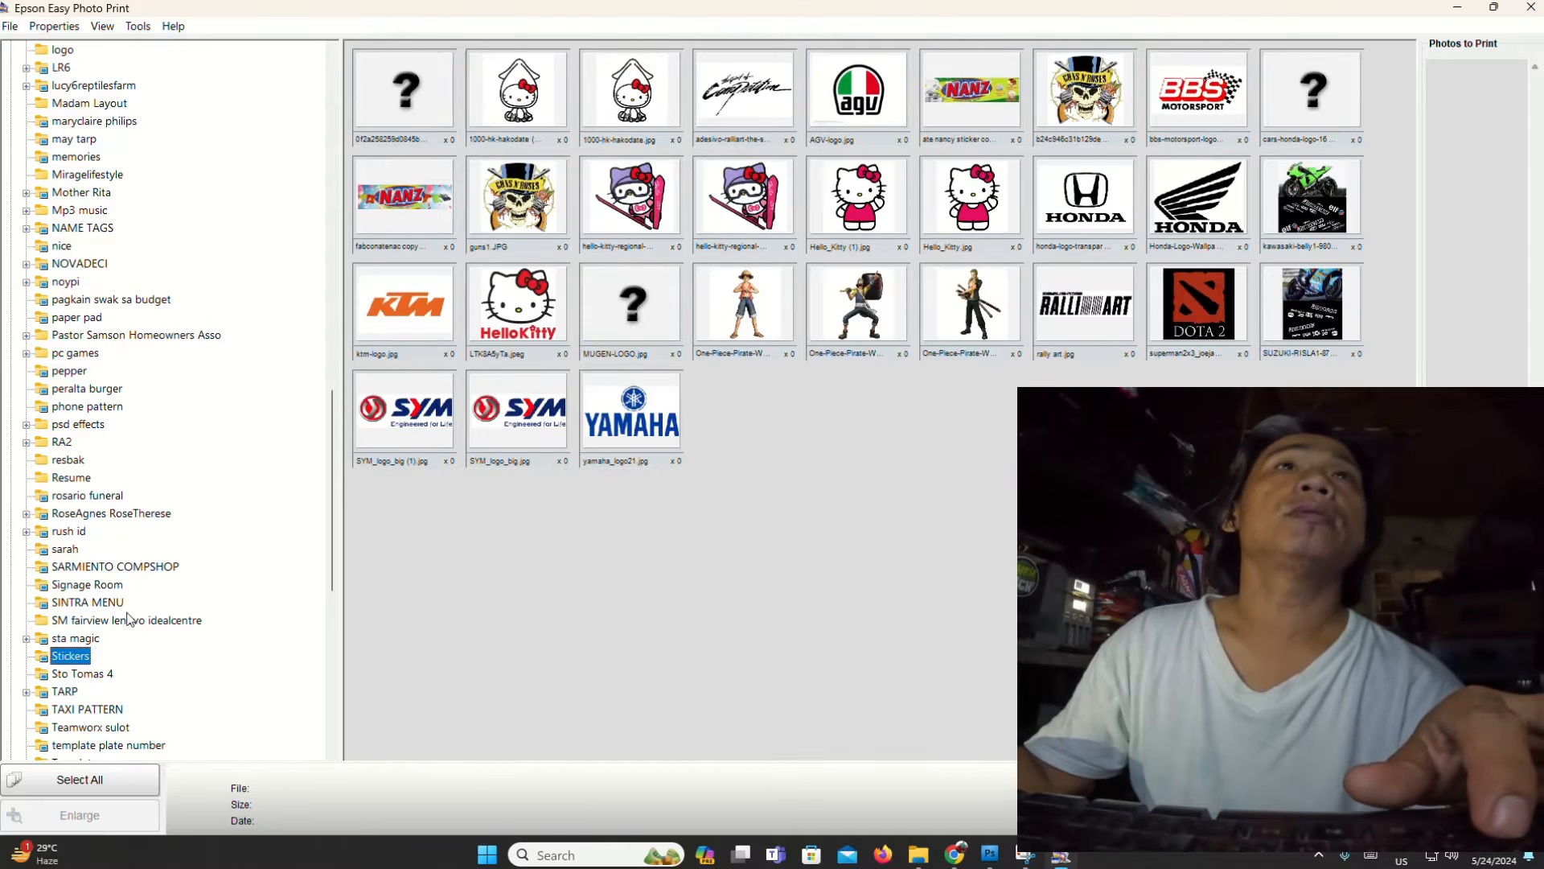
{"action": "key", "text": "Down"}
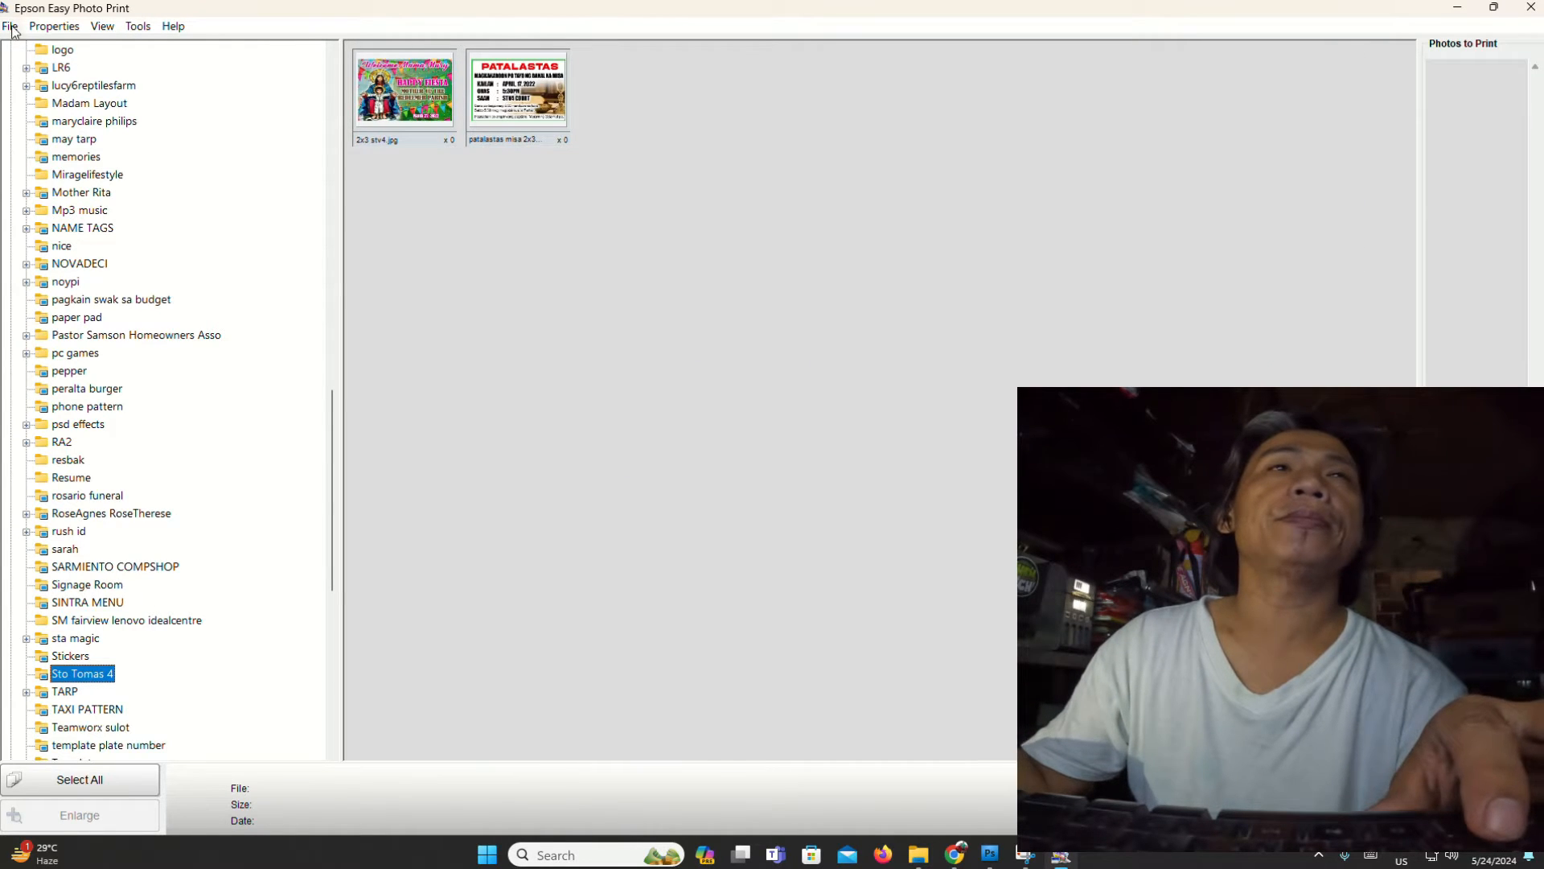
{"action": "scroll", "coordinate": [126, 291], "scroll_direction": "up", "scroll_amount": 4}
{"action": "scroll", "coordinate": [126, 291], "scroll_direction": "up", "scroll_amount": 18}
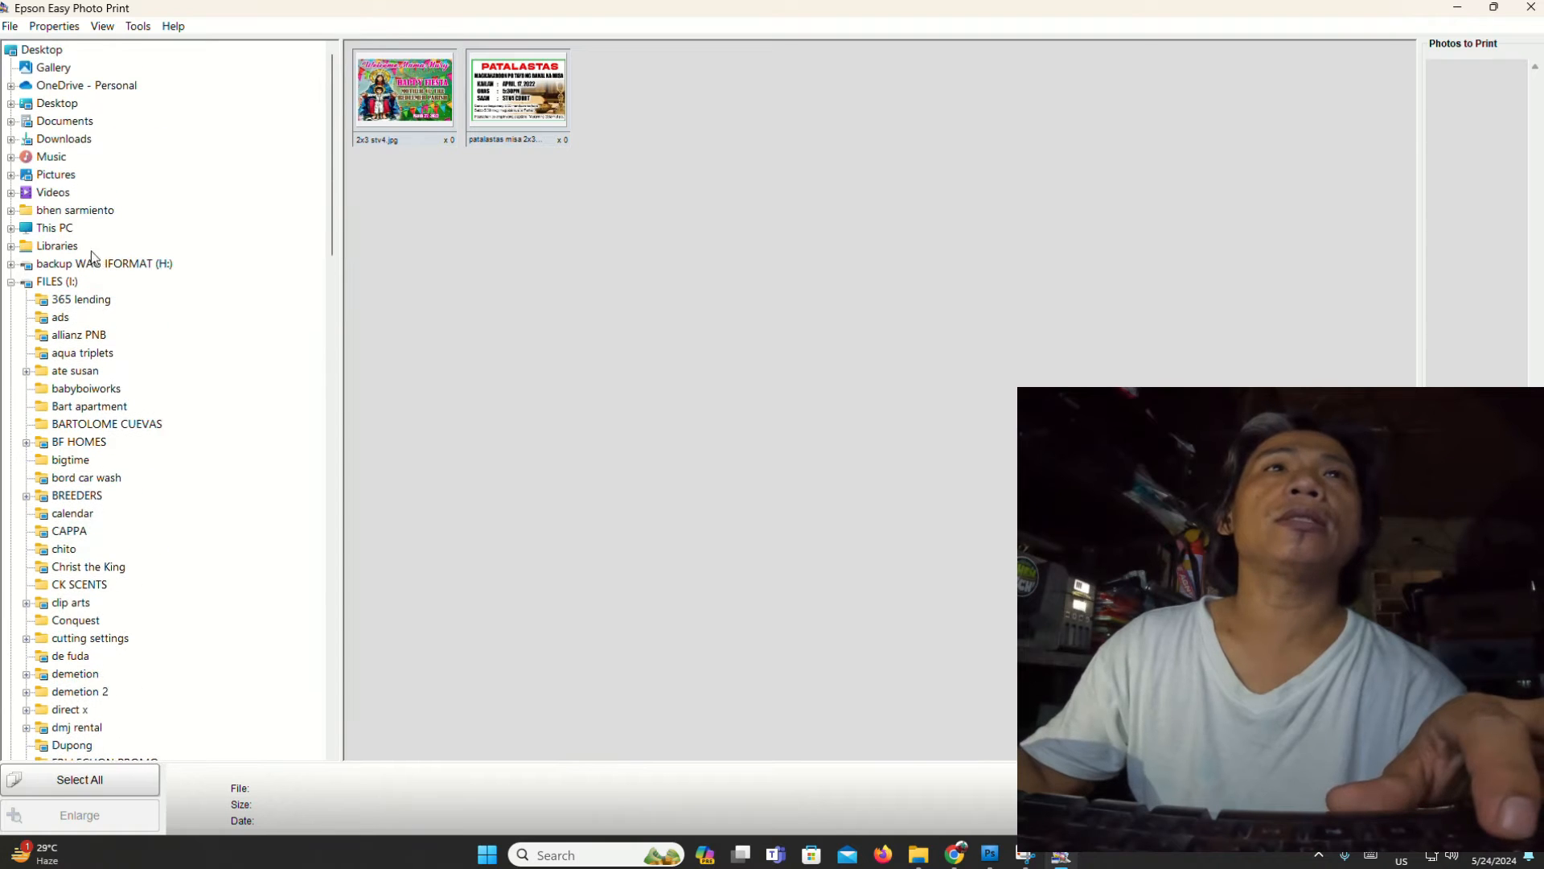
{"action": "left_click", "coordinate": [53, 227]}
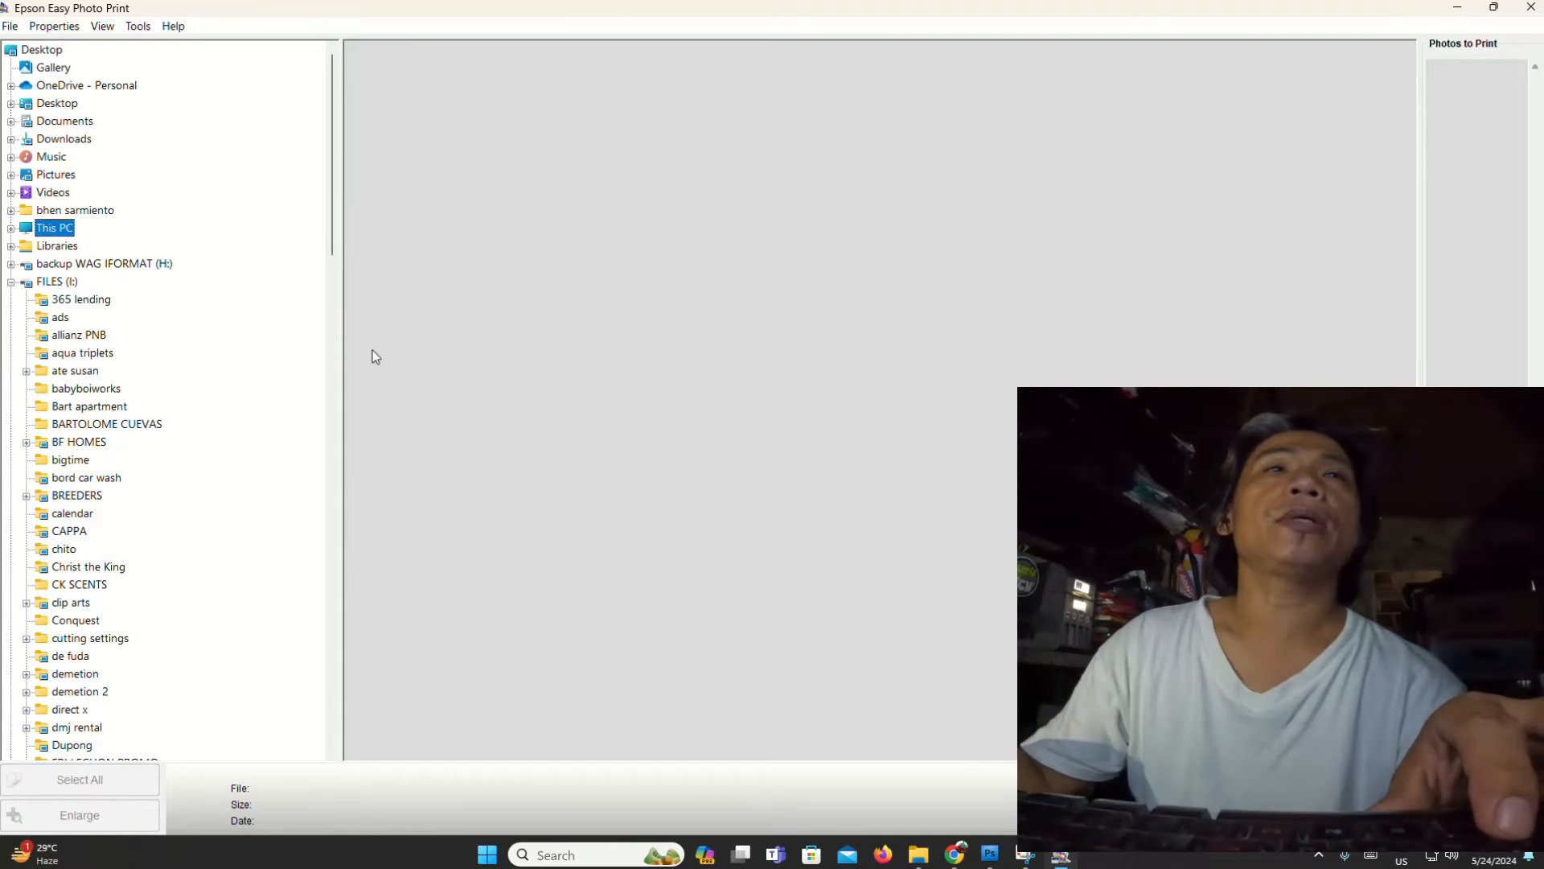
- Open the stock photos folder and add _MG_6357.JPG and _MG_6192.JPG to the photos to print
{"action": "left_click", "coordinate": [11, 282]}
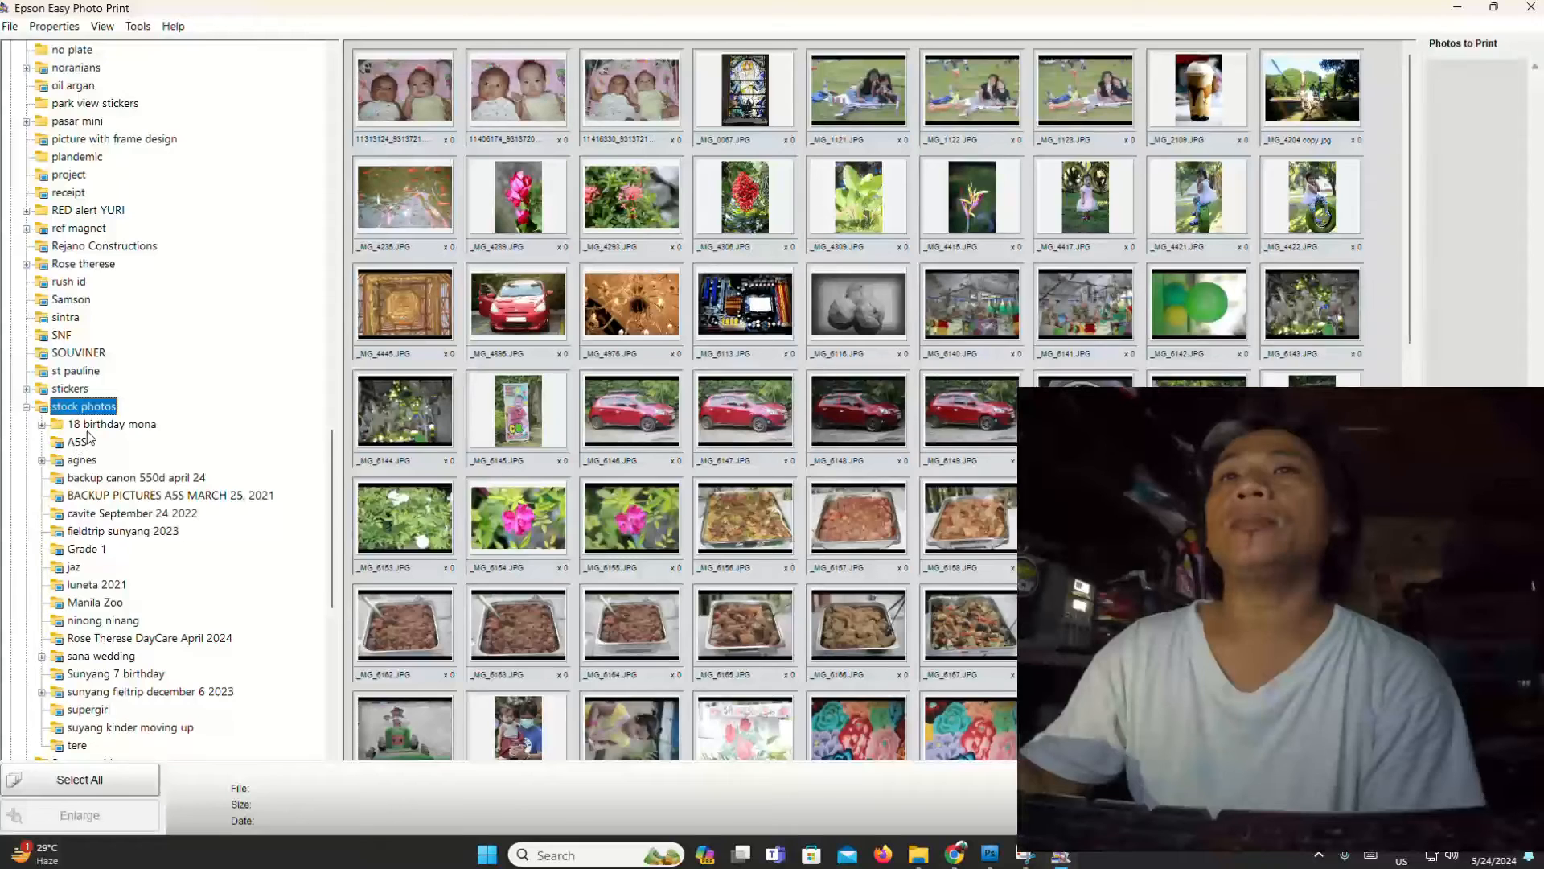
{"action": "scroll", "coordinate": [804, 675], "scroll_direction": "down", "scroll_amount": 4}
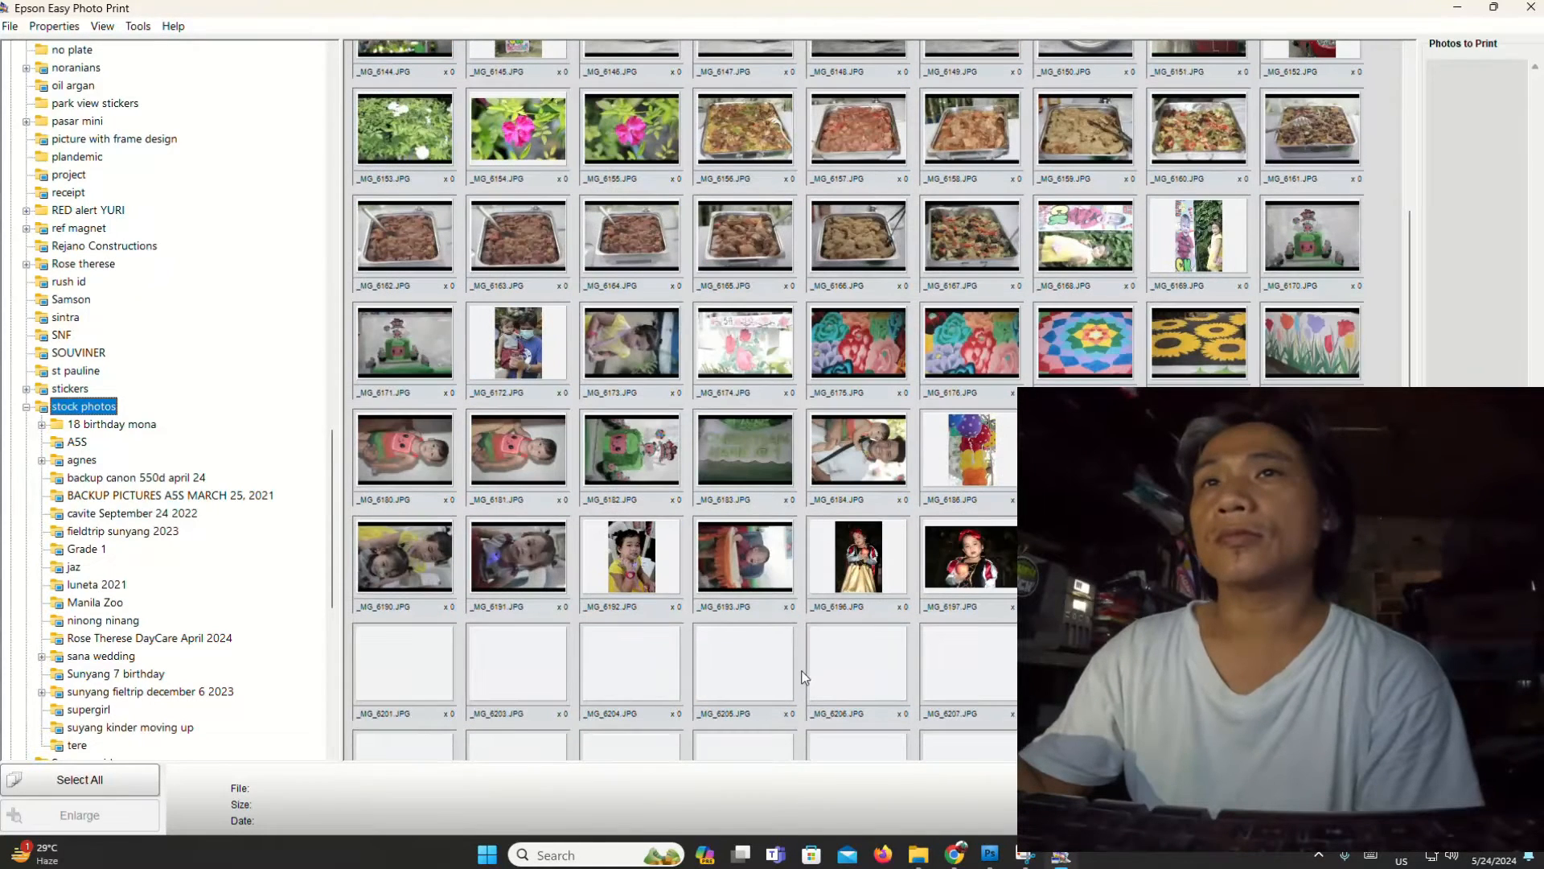
{"action": "scroll", "coordinate": [638, 561], "scroll_direction": "down", "scroll_amount": 2}
{"action": "left_click", "coordinate": [638, 563]}
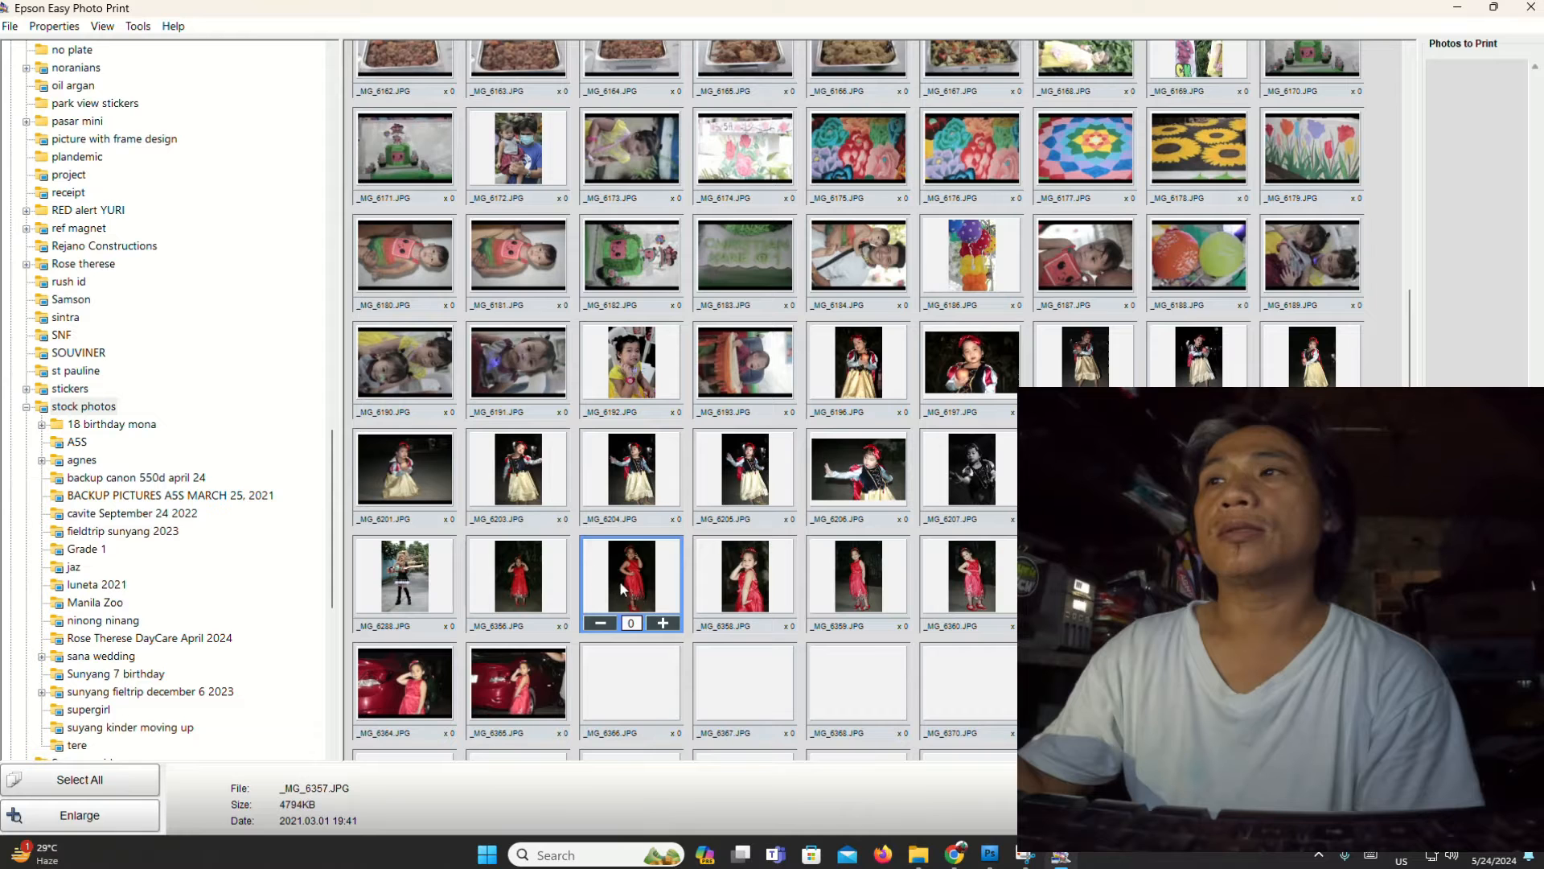
{"action": "left_click", "coordinate": [641, 368]}
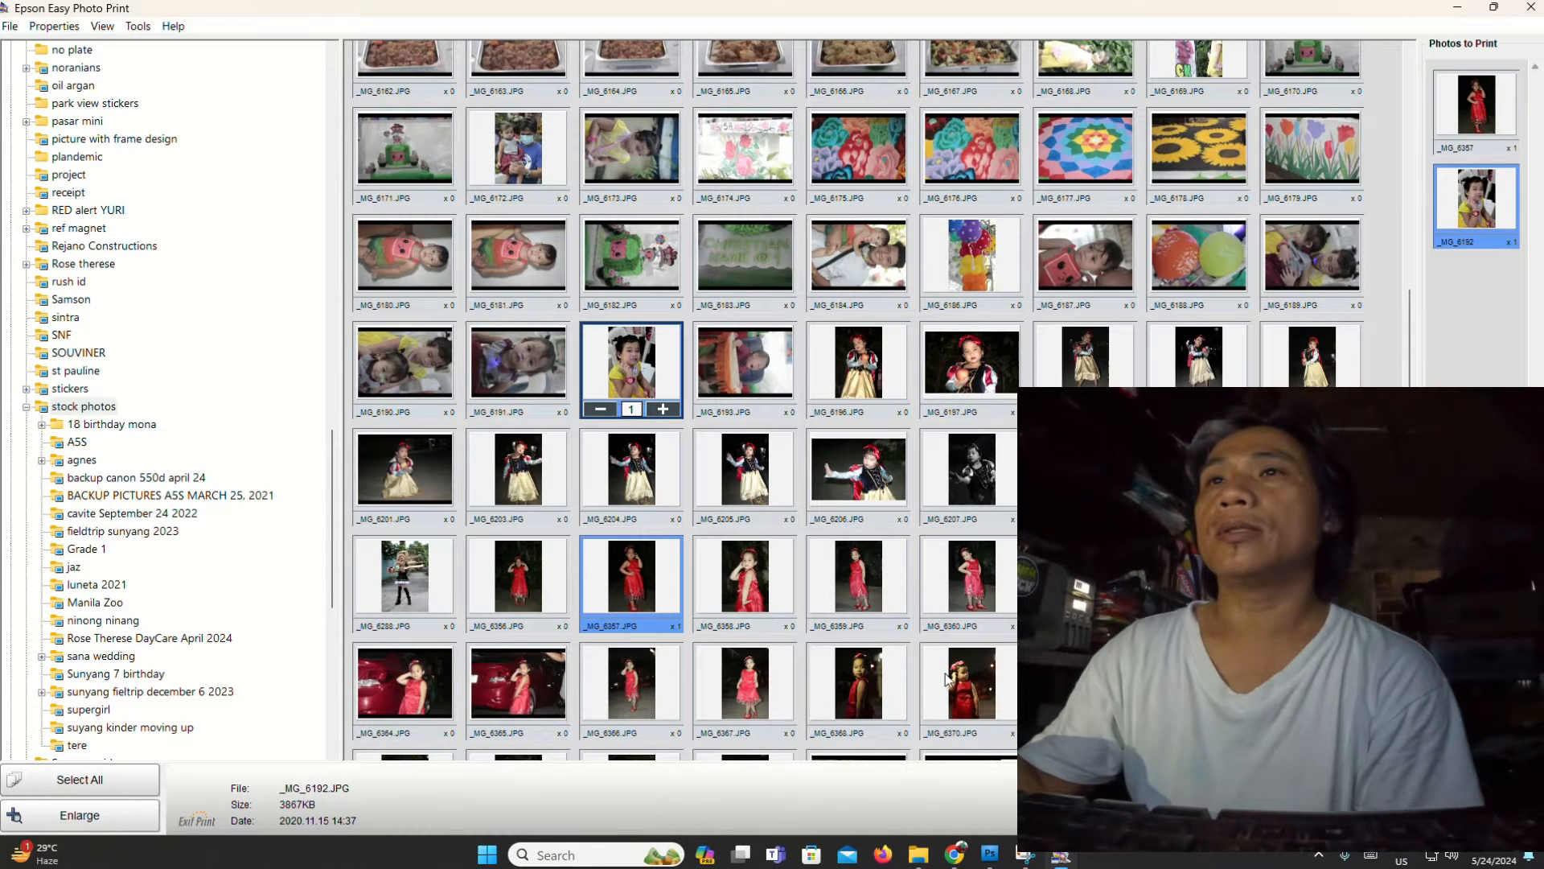
- Check the remaining stock photos and proceed to the print layout with the two chosen photos
{"action": "scroll", "coordinate": [948, 678], "scroll_direction": "down", "scroll_amount": 4}
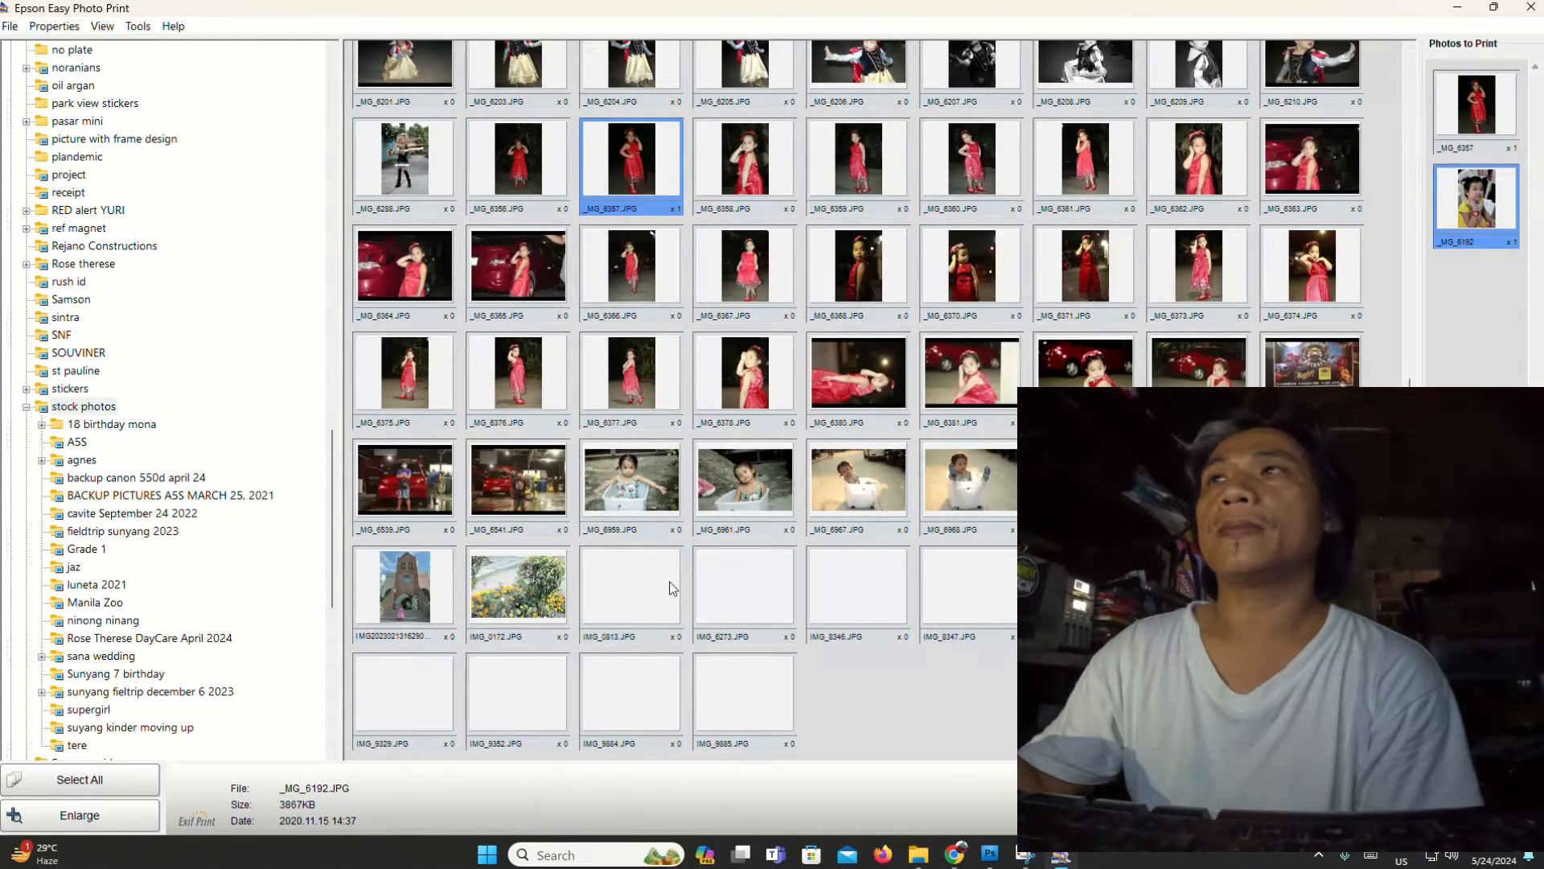
{"action": "scroll", "coordinate": [669, 578], "scroll_direction": "up", "scroll_amount": 5}
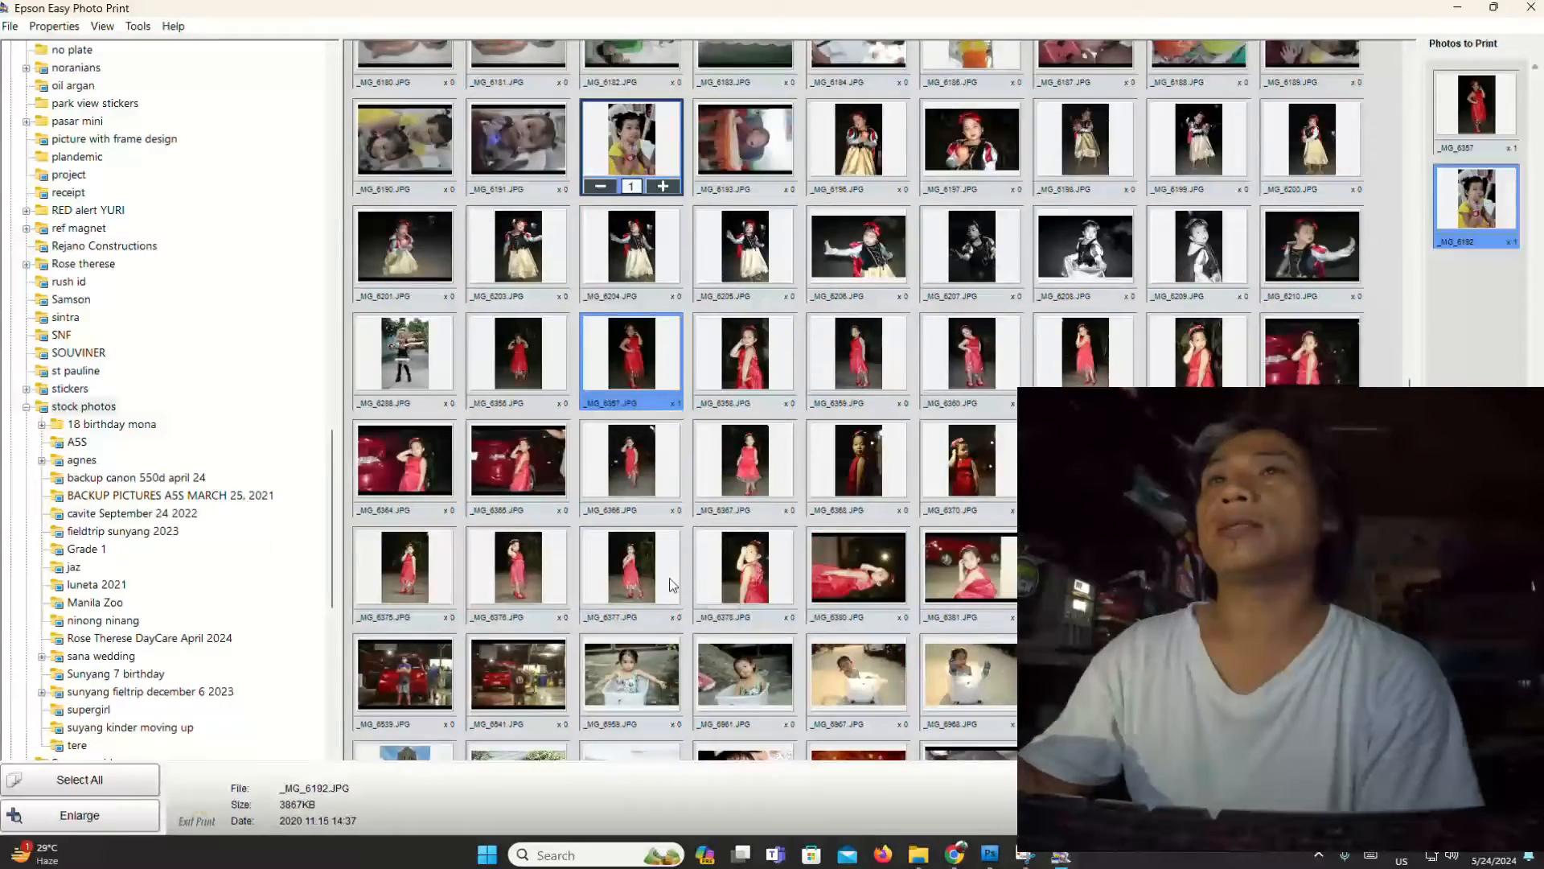
{"action": "scroll", "coordinate": [670, 578], "scroll_direction": "up", "scroll_amount": 4}
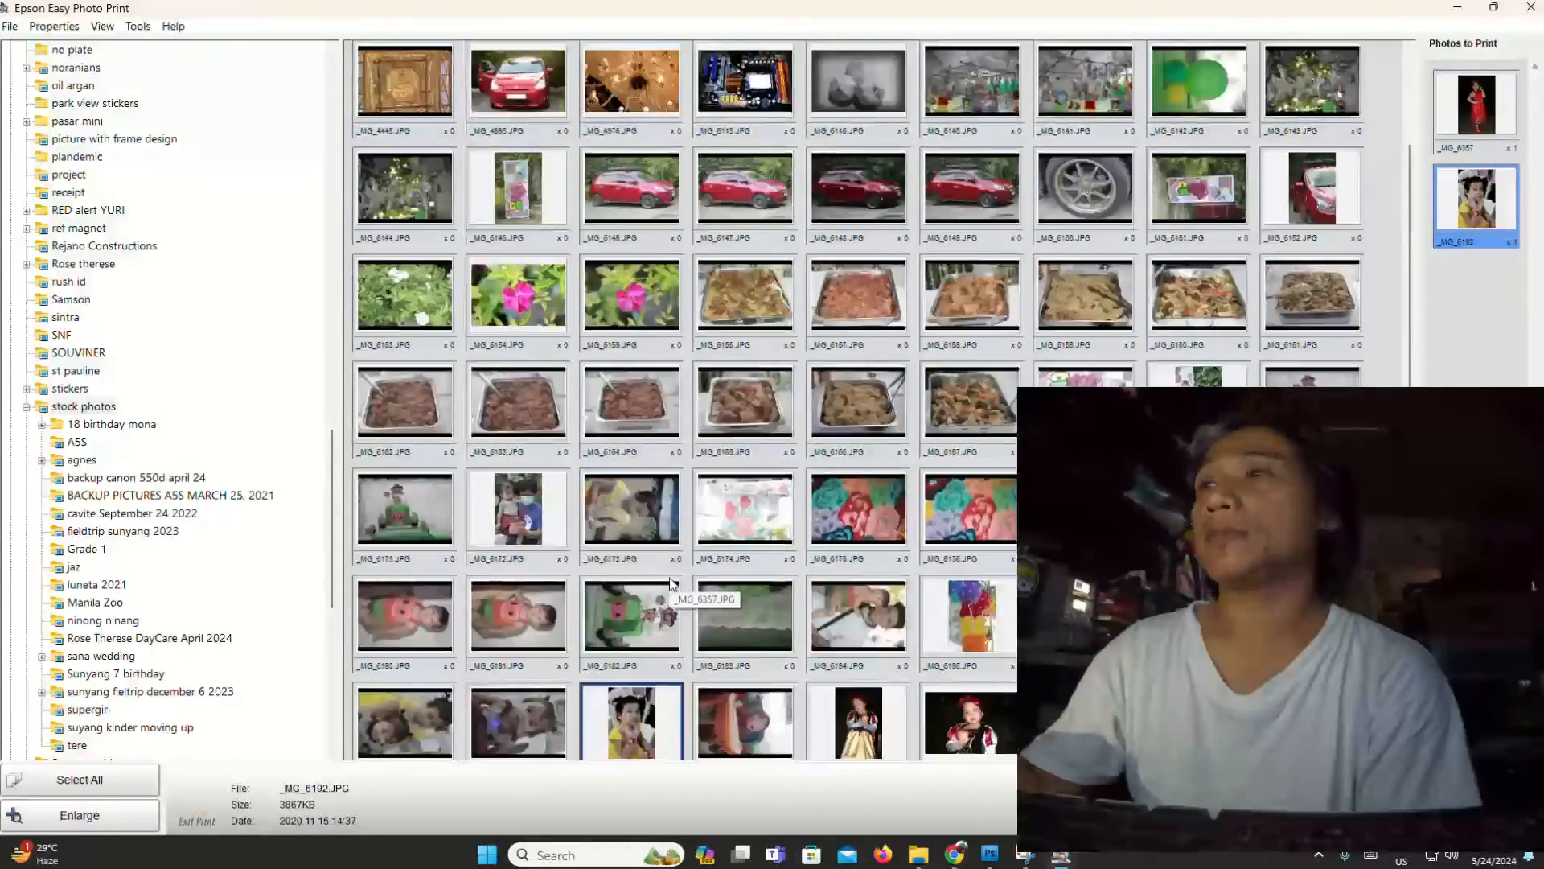
{"action": "scroll", "coordinate": [672, 582], "scroll_direction": "down", "scroll_amount": 4}
{"action": "scroll", "coordinate": [669, 578], "scroll_direction": "down", "scroll_amount": 4}
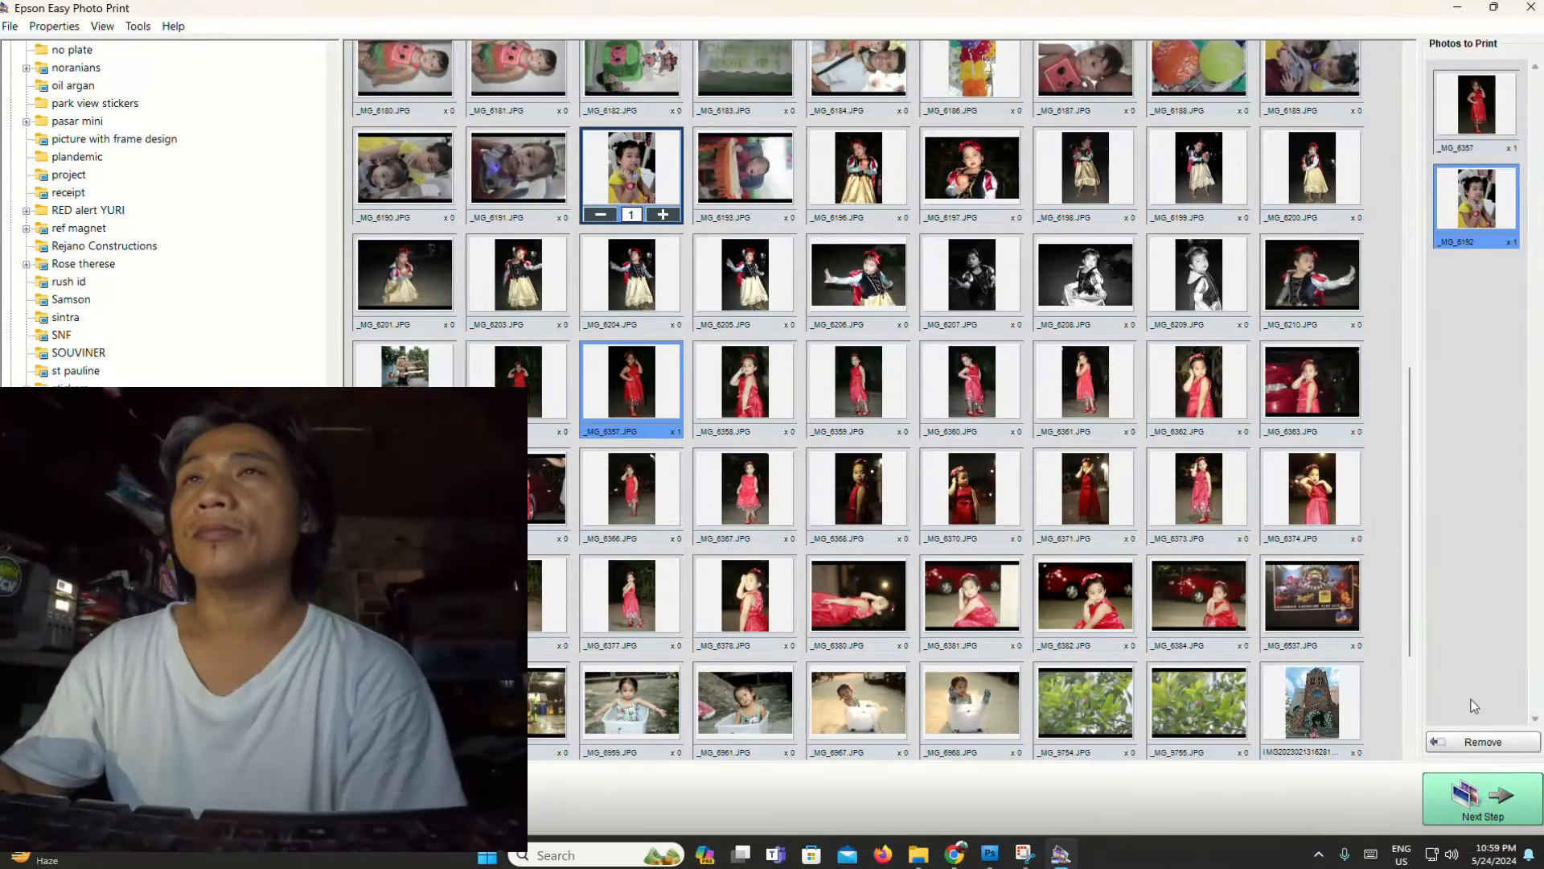
{"action": "left_click", "coordinate": [1483, 804]}
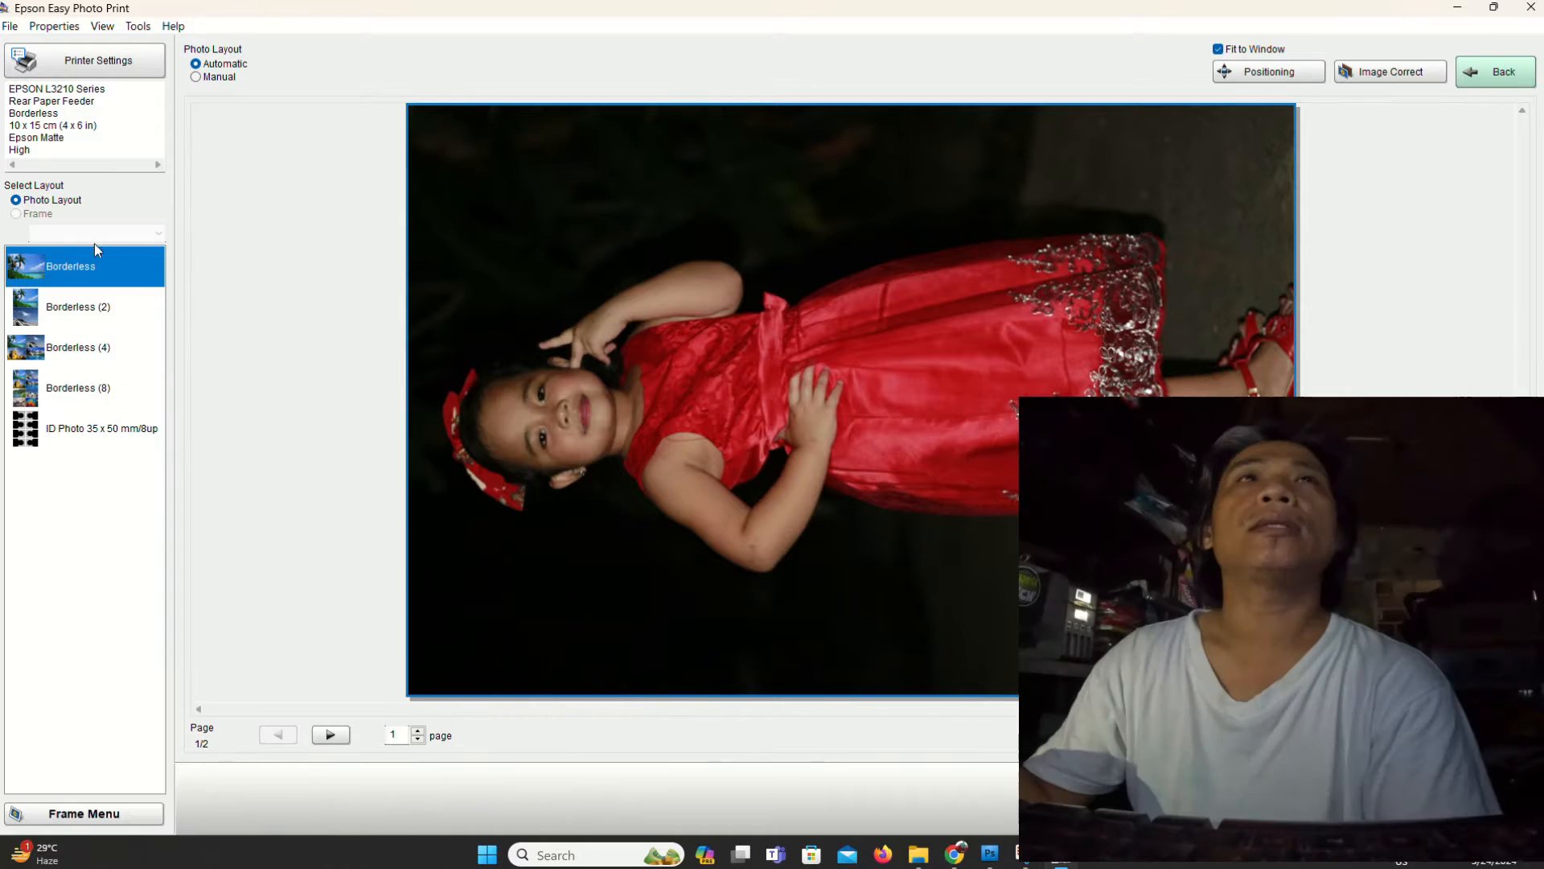
- Turn off borderless printing in the printer settings and set the paper size to A4 210 x 297 mm
{"action": "left_click", "coordinate": [102, 60]}
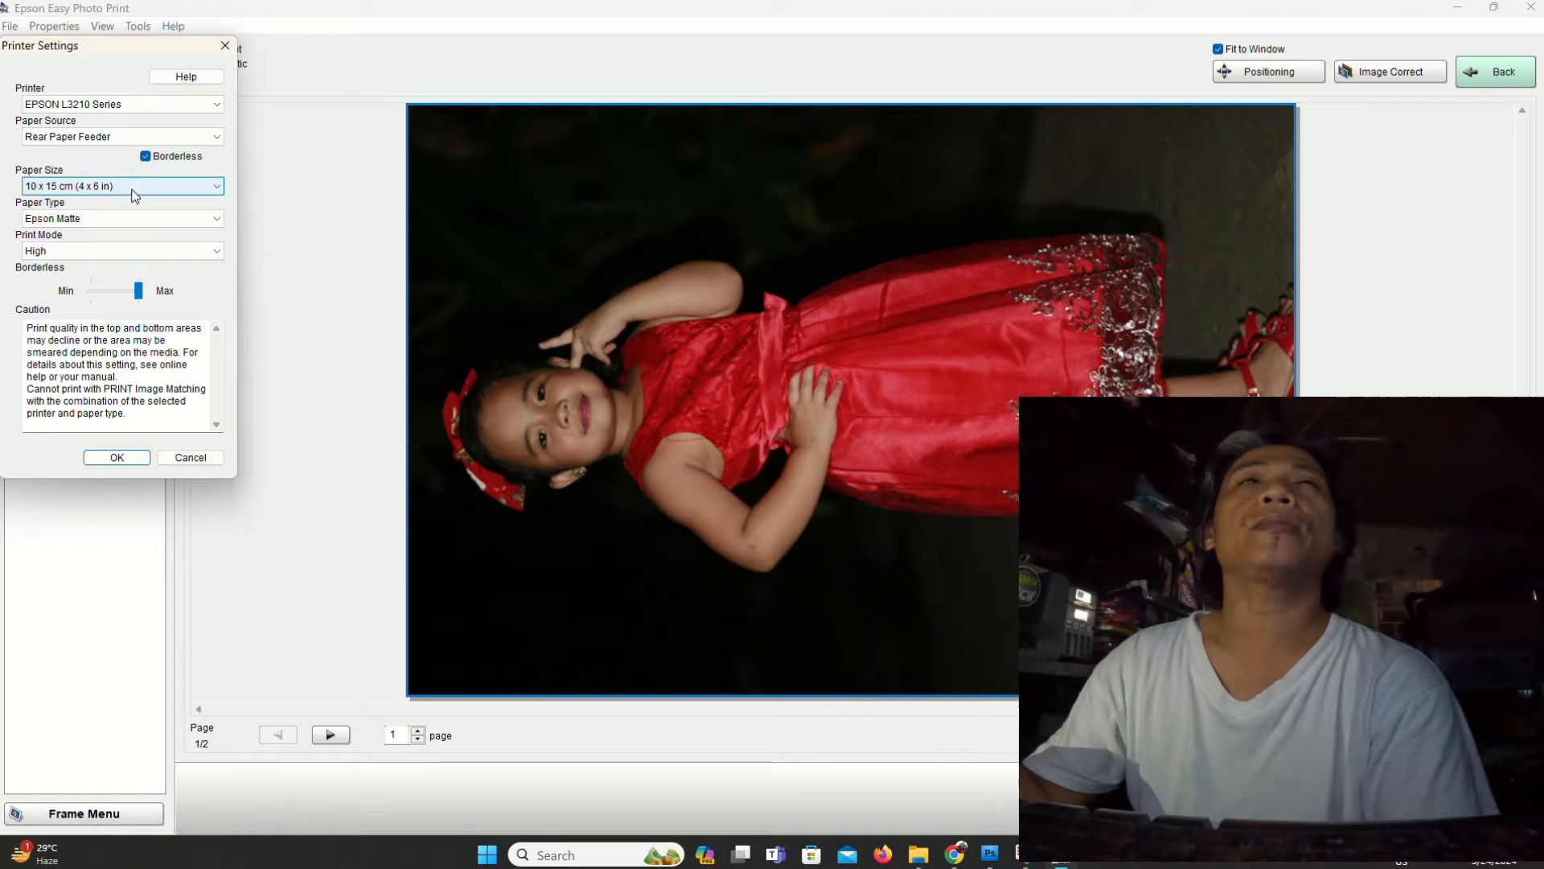
{"action": "left_click", "coordinate": [141, 190]}
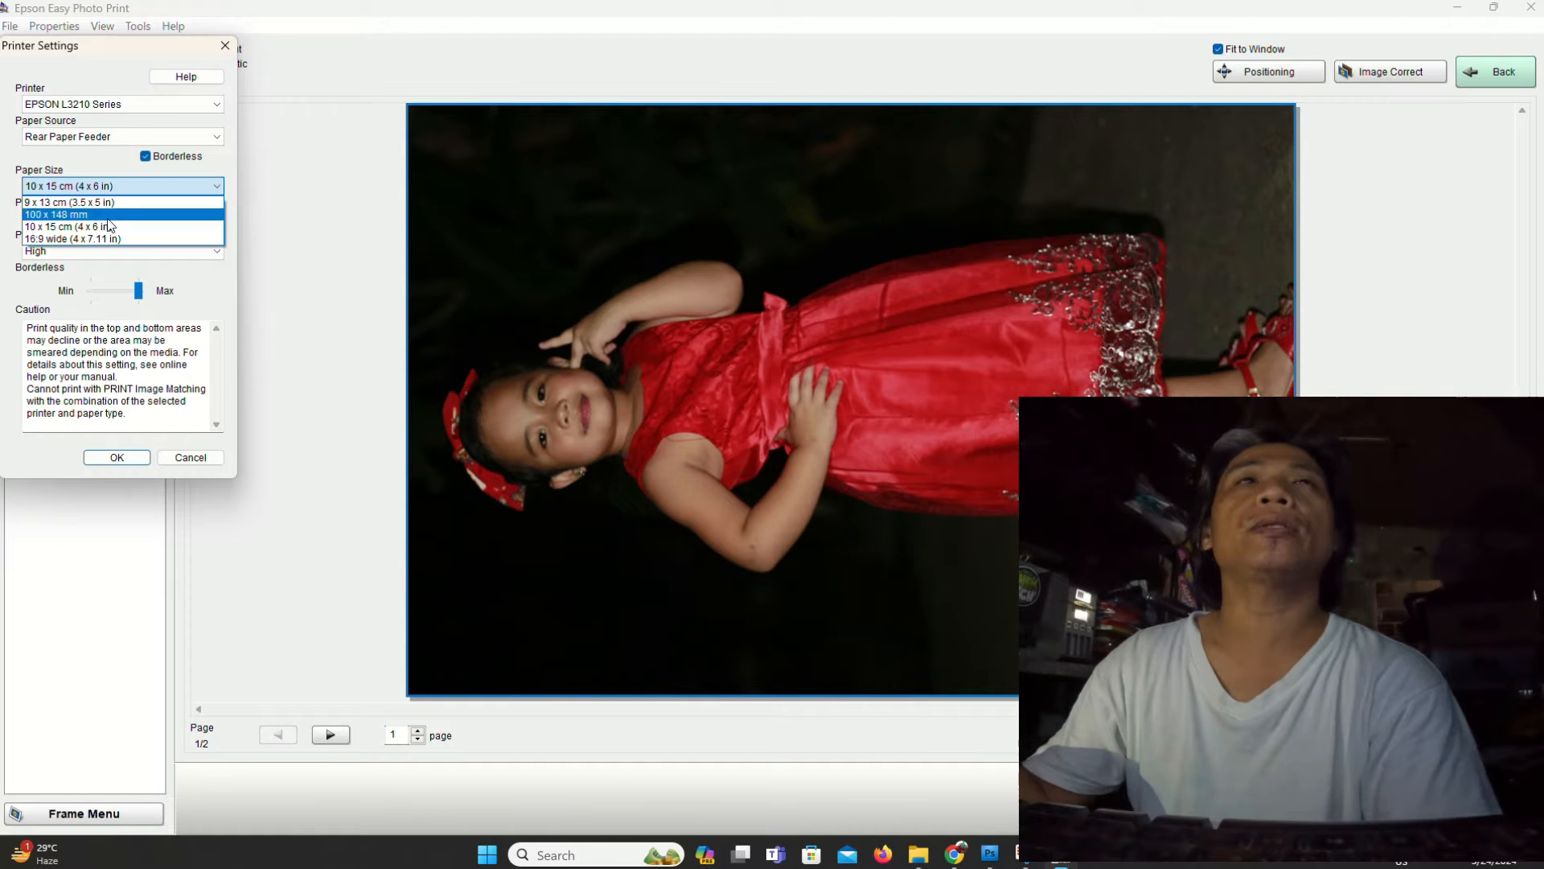
{"action": "left_click", "coordinate": [153, 160]}
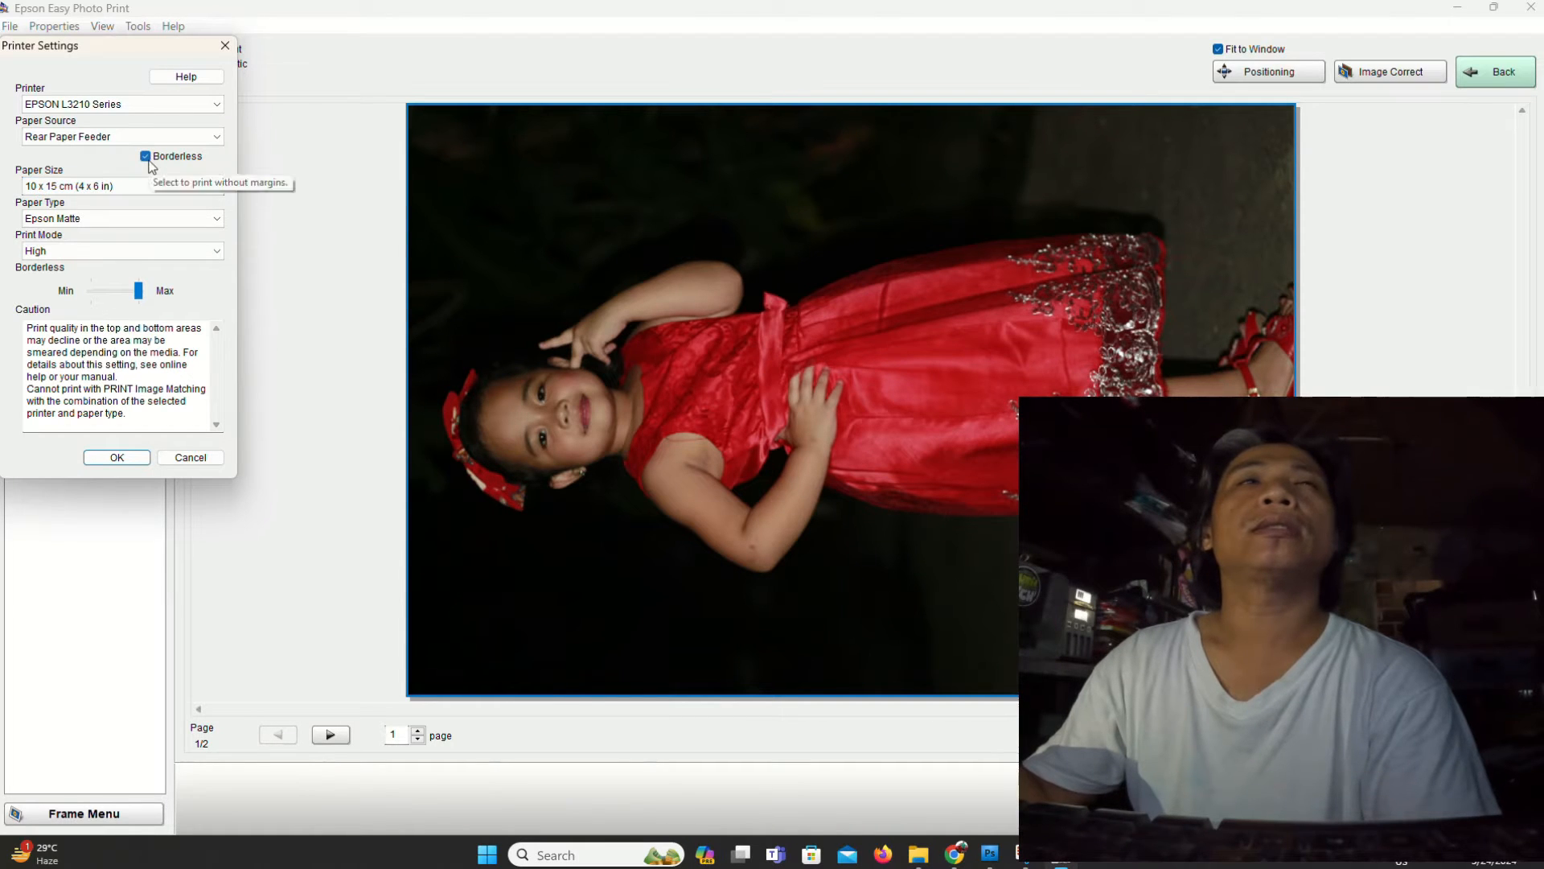
{"action": "left_click", "coordinate": [147, 159]}
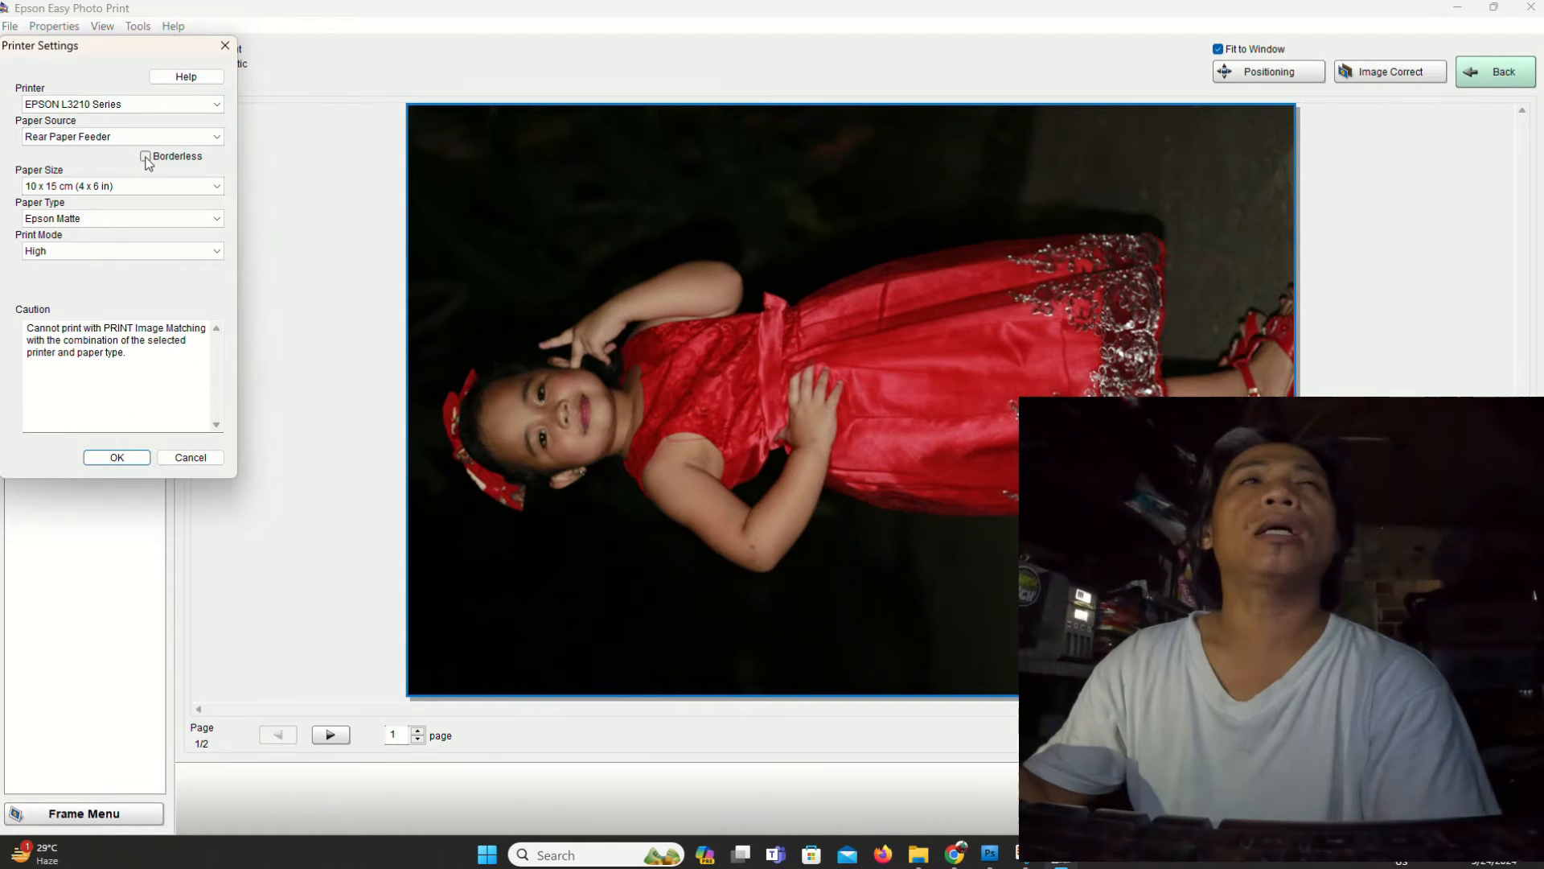
{"action": "left_click", "coordinate": [116, 186]}
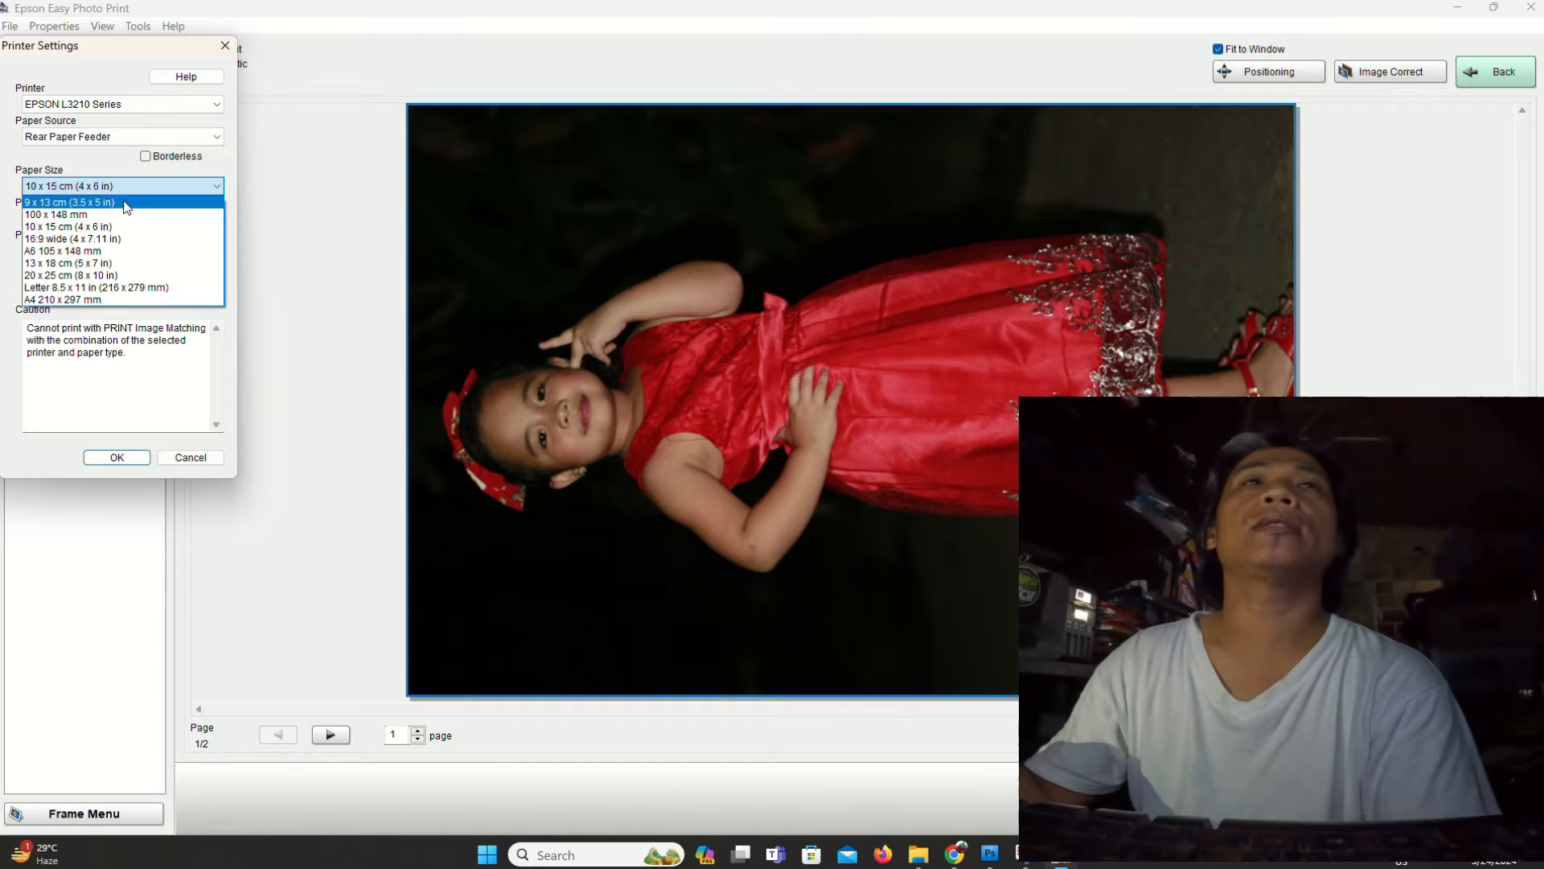
{"action": "left_click", "coordinate": [64, 300]}
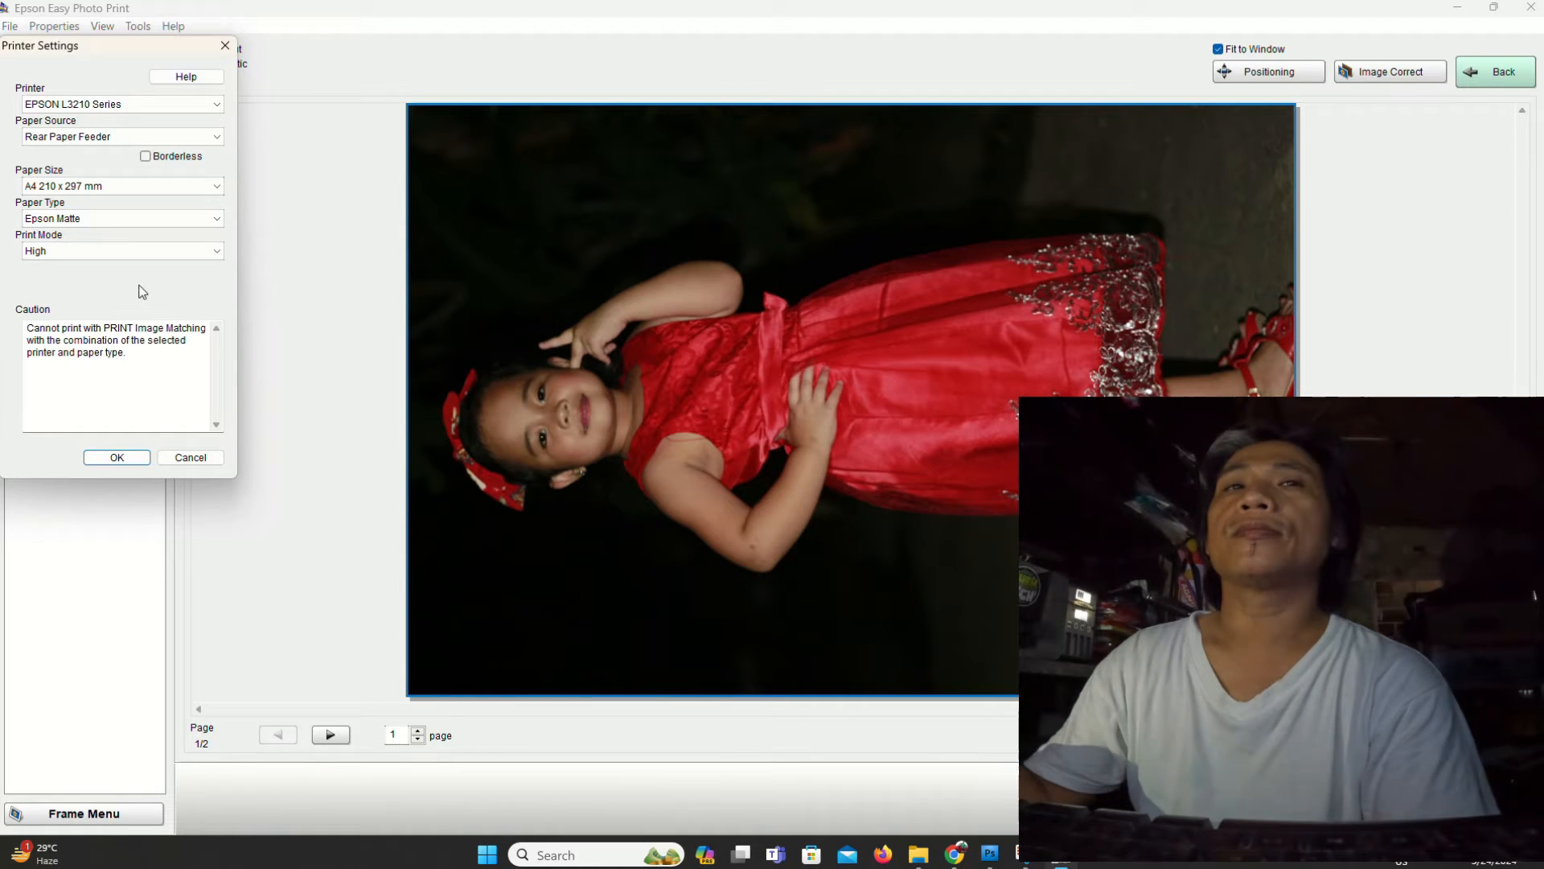
{"action": "left_click", "coordinate": [119, 456]}
- Preview the second photo's page in the 3-mm Margin layout
{"action": "left_click", "coordinate": [830, 492]}
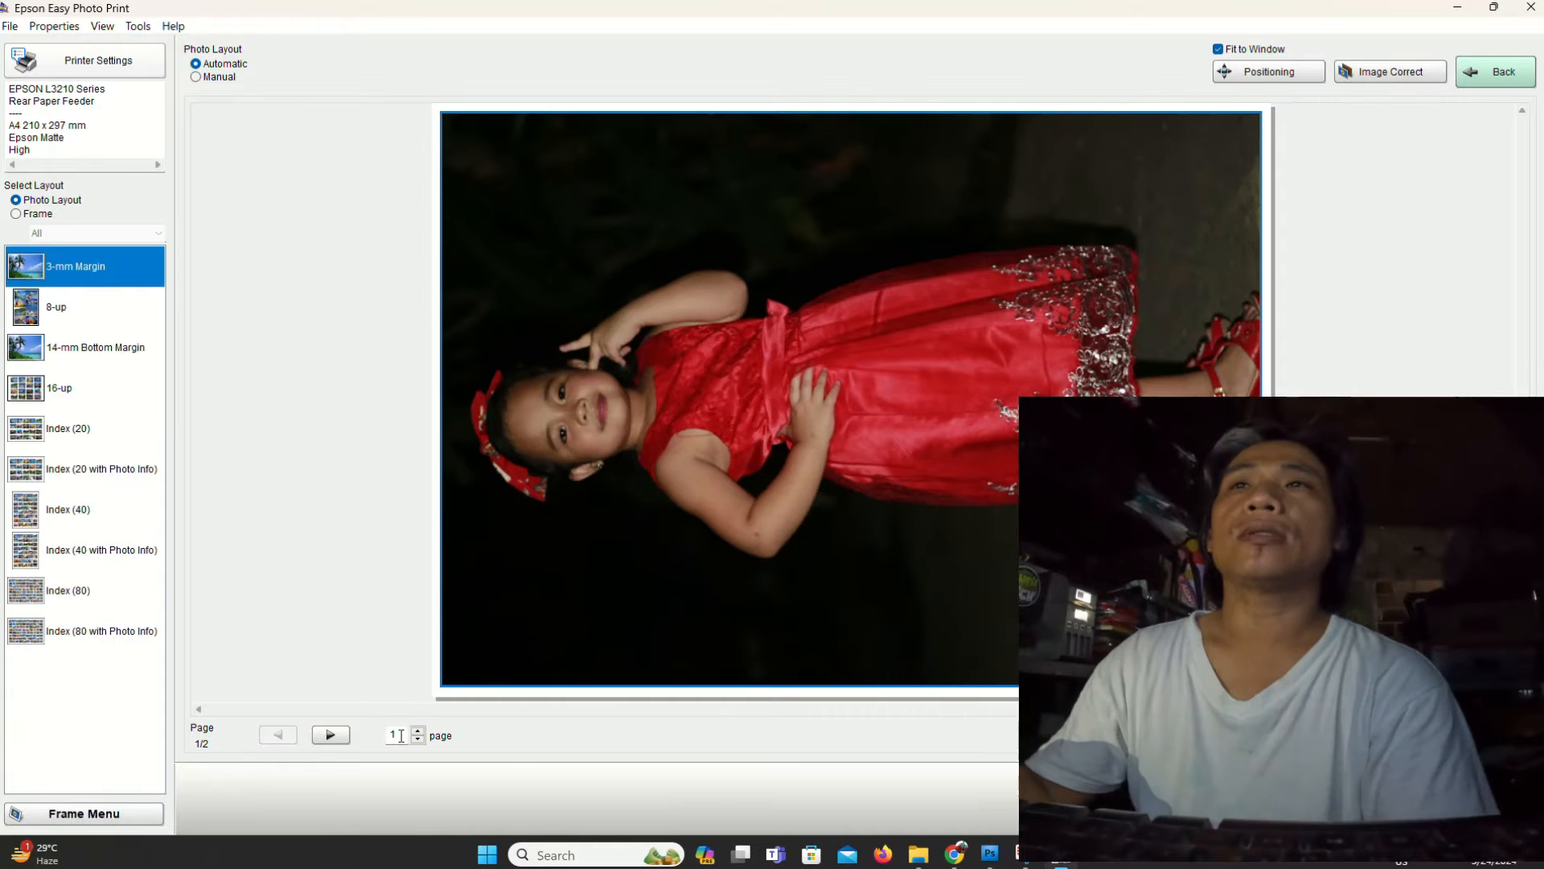
{"action": "left_click", "coordinate": [331, 734]}
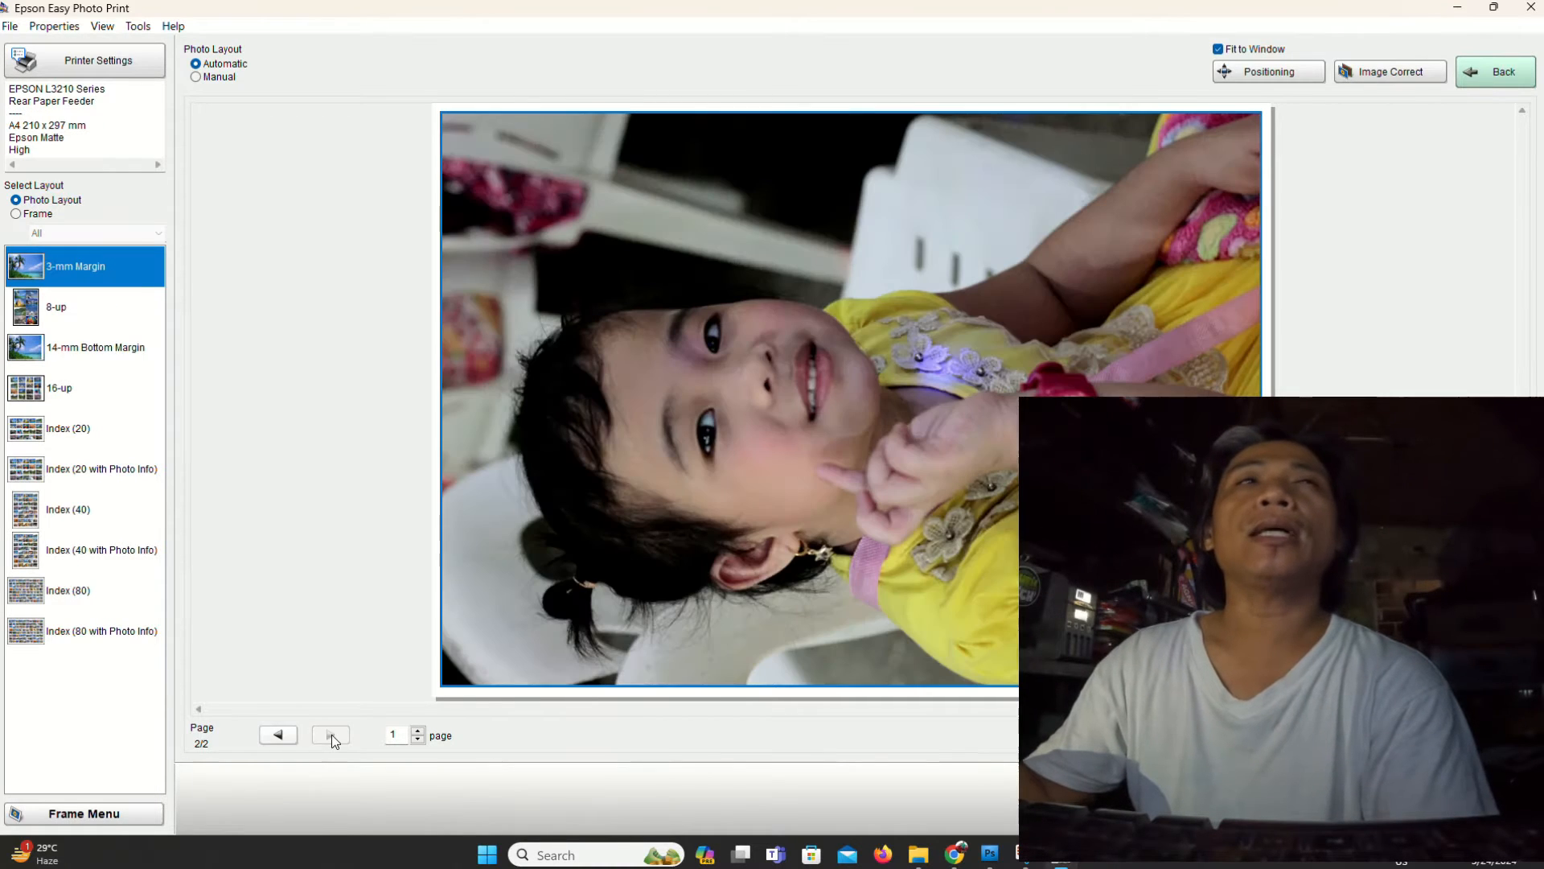
- Switch the layout from Photo Layout to Frame and start creating a new frame on A4 paper in the vertical direction
{"action": "left_click", "coordinate": [281, 738]}
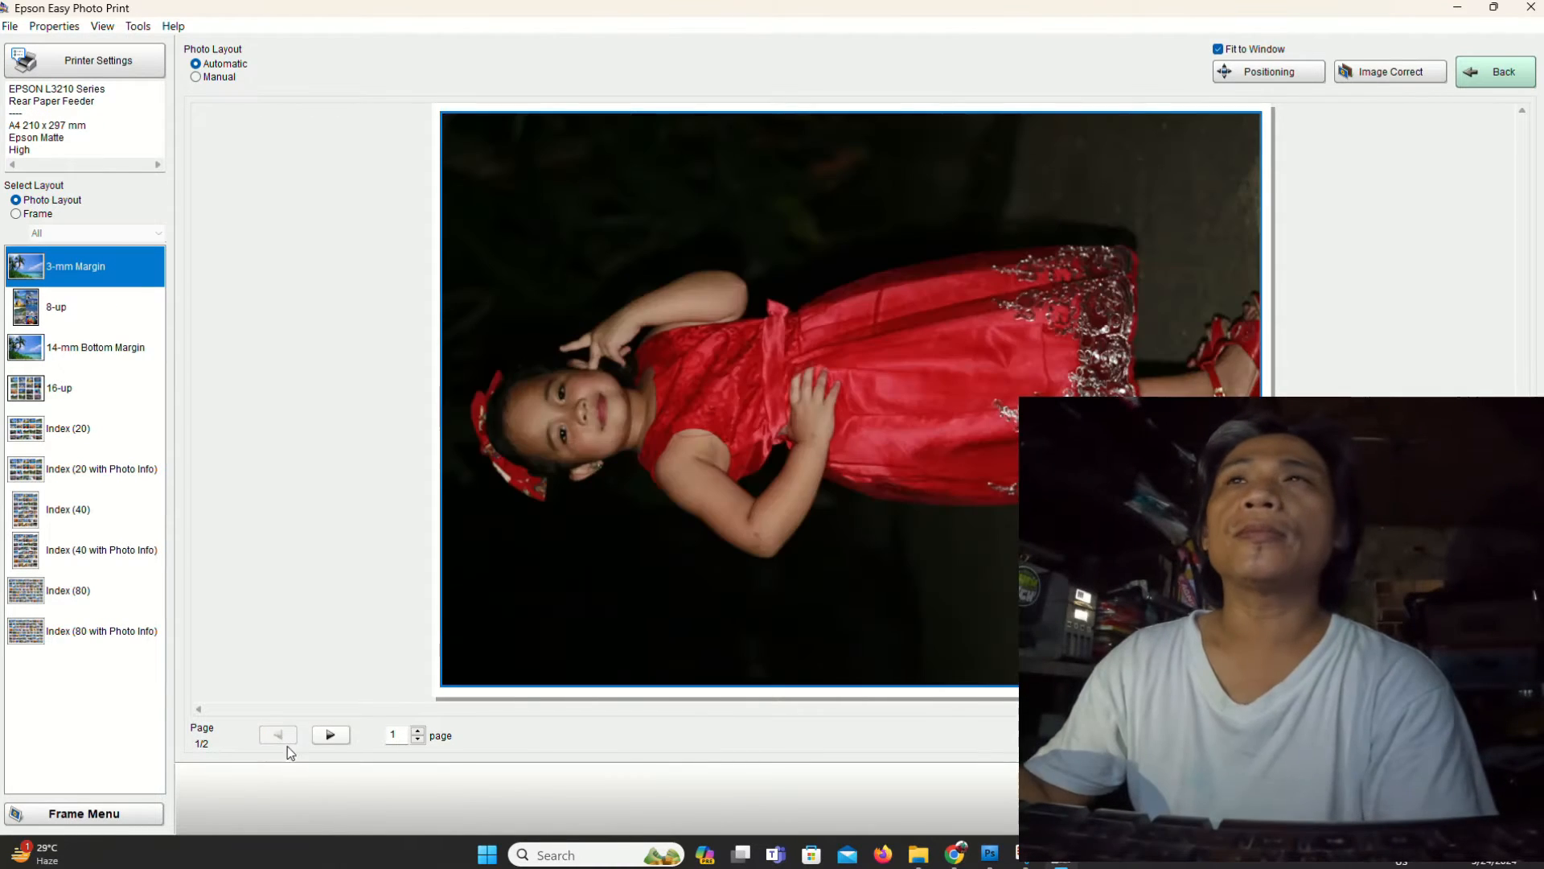
{"action": "left_click", "coordinate": [22, 219]}
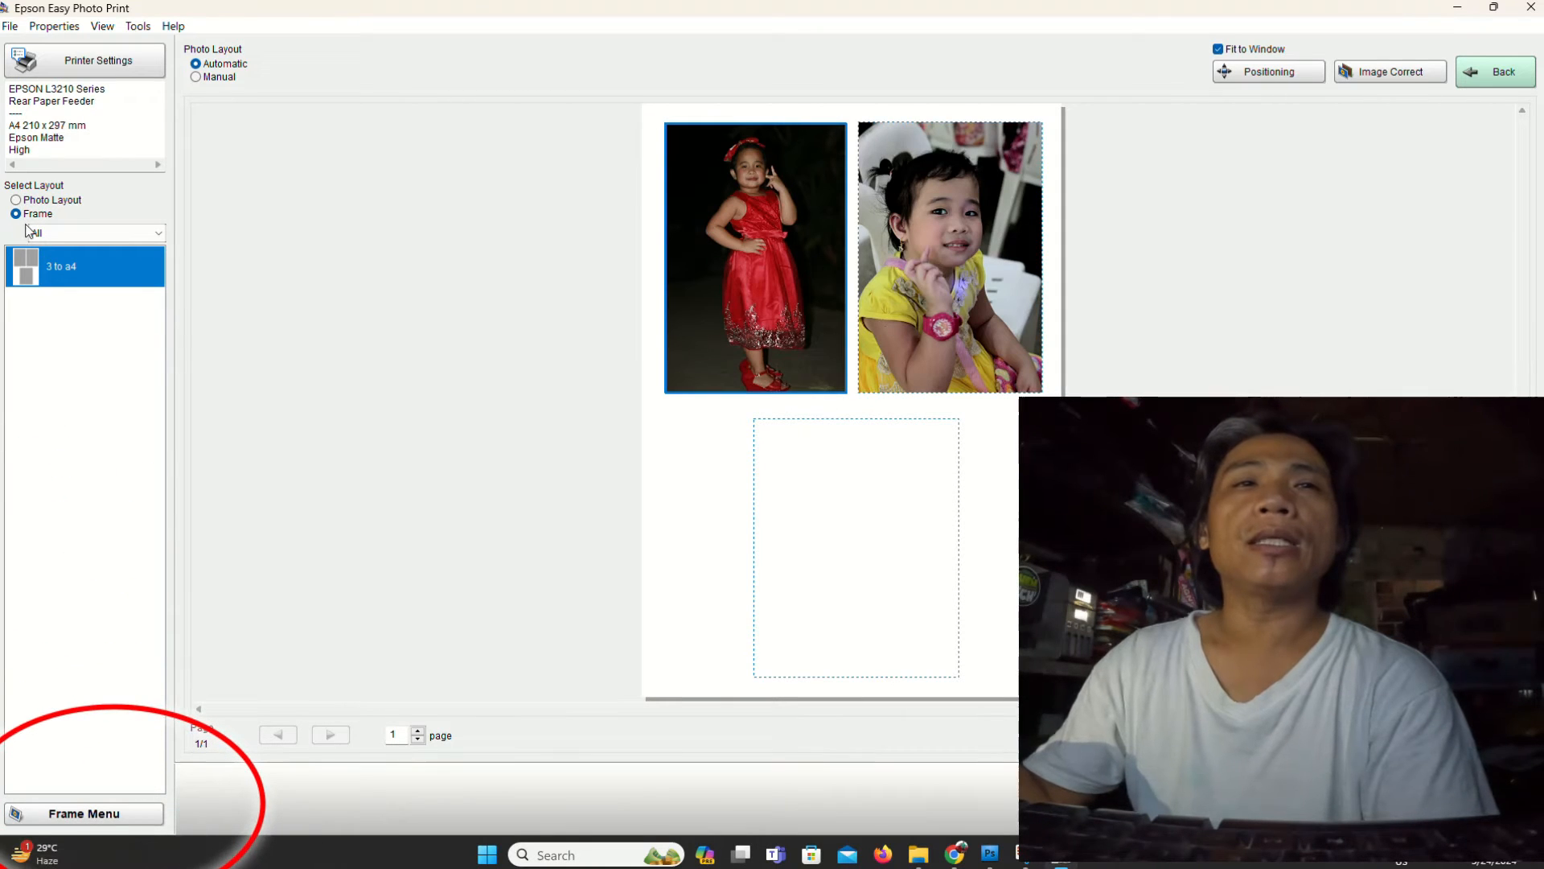
{"action": "left_click", "coordinate": [73, 814]}
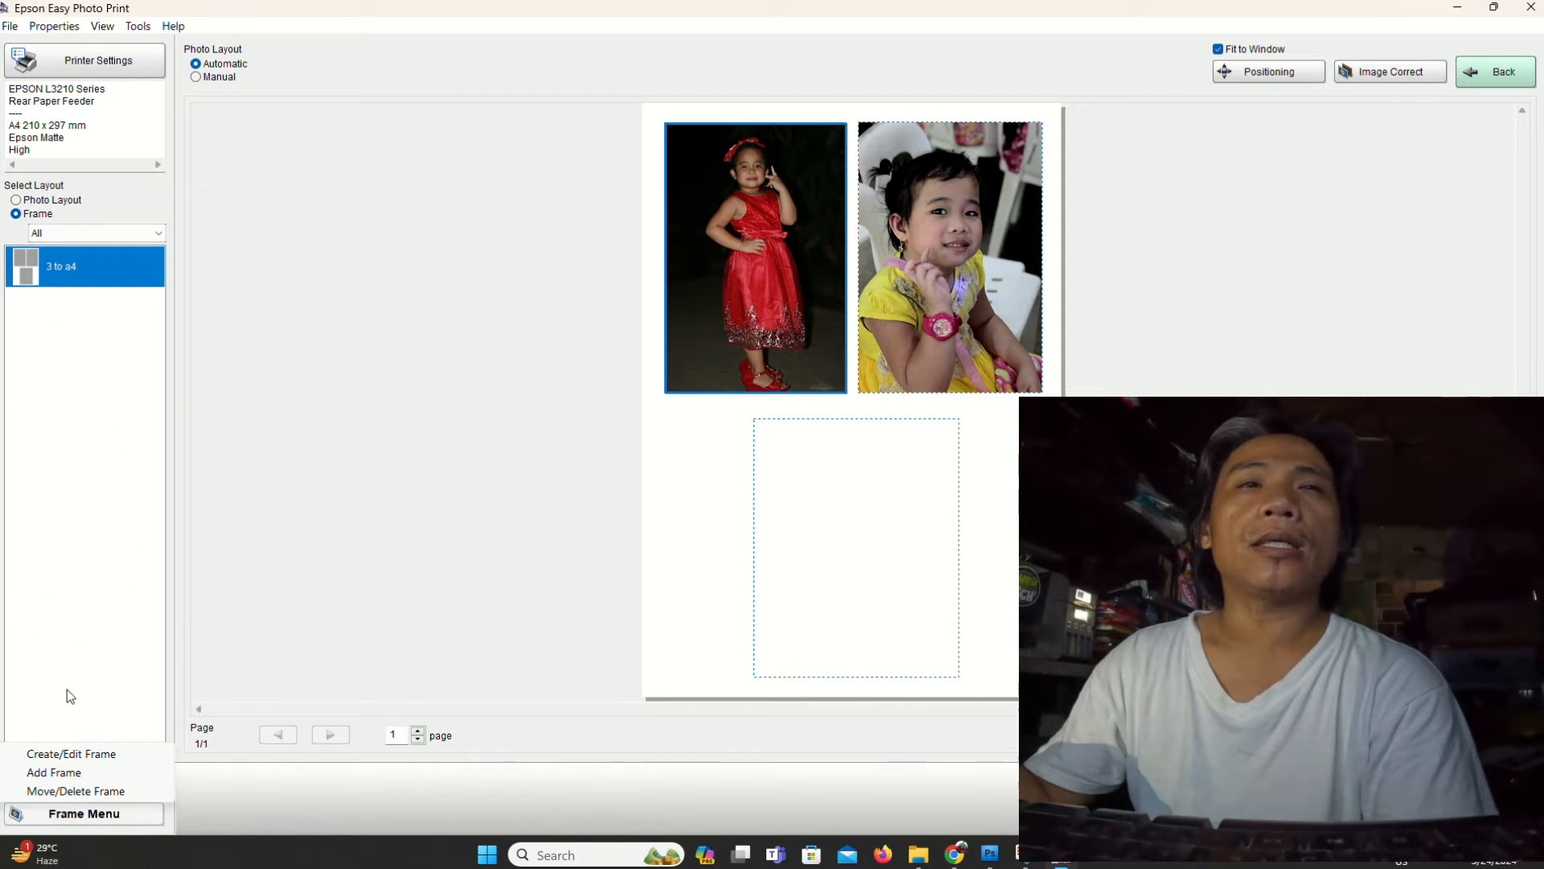
{"action": "left_click", "coordinate": [64, 756]}
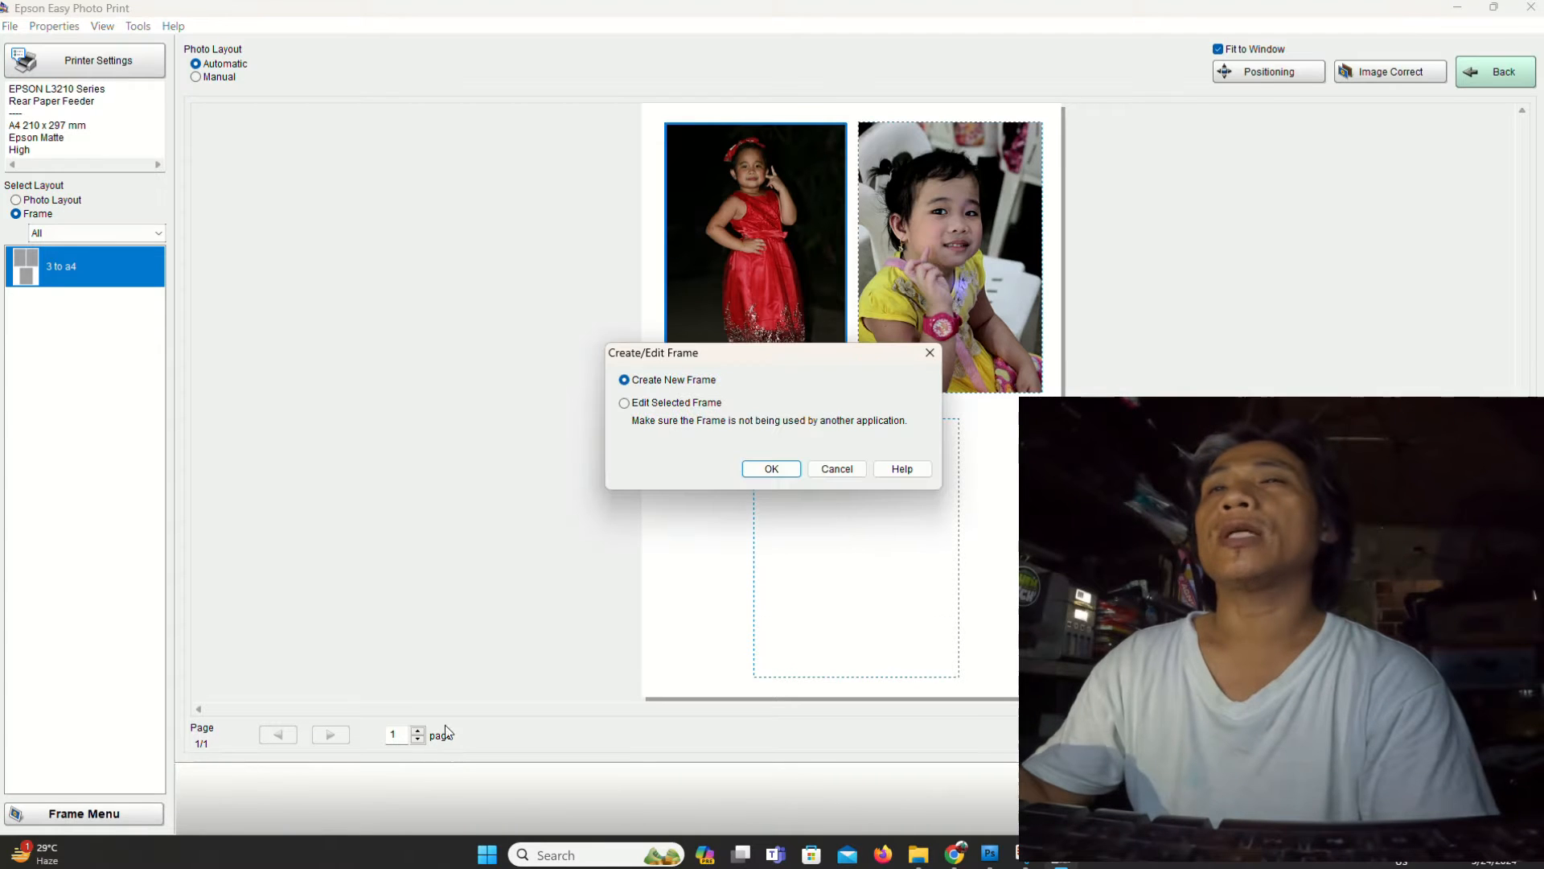
{"action": "left_click", "coordinate": [779, 473]}
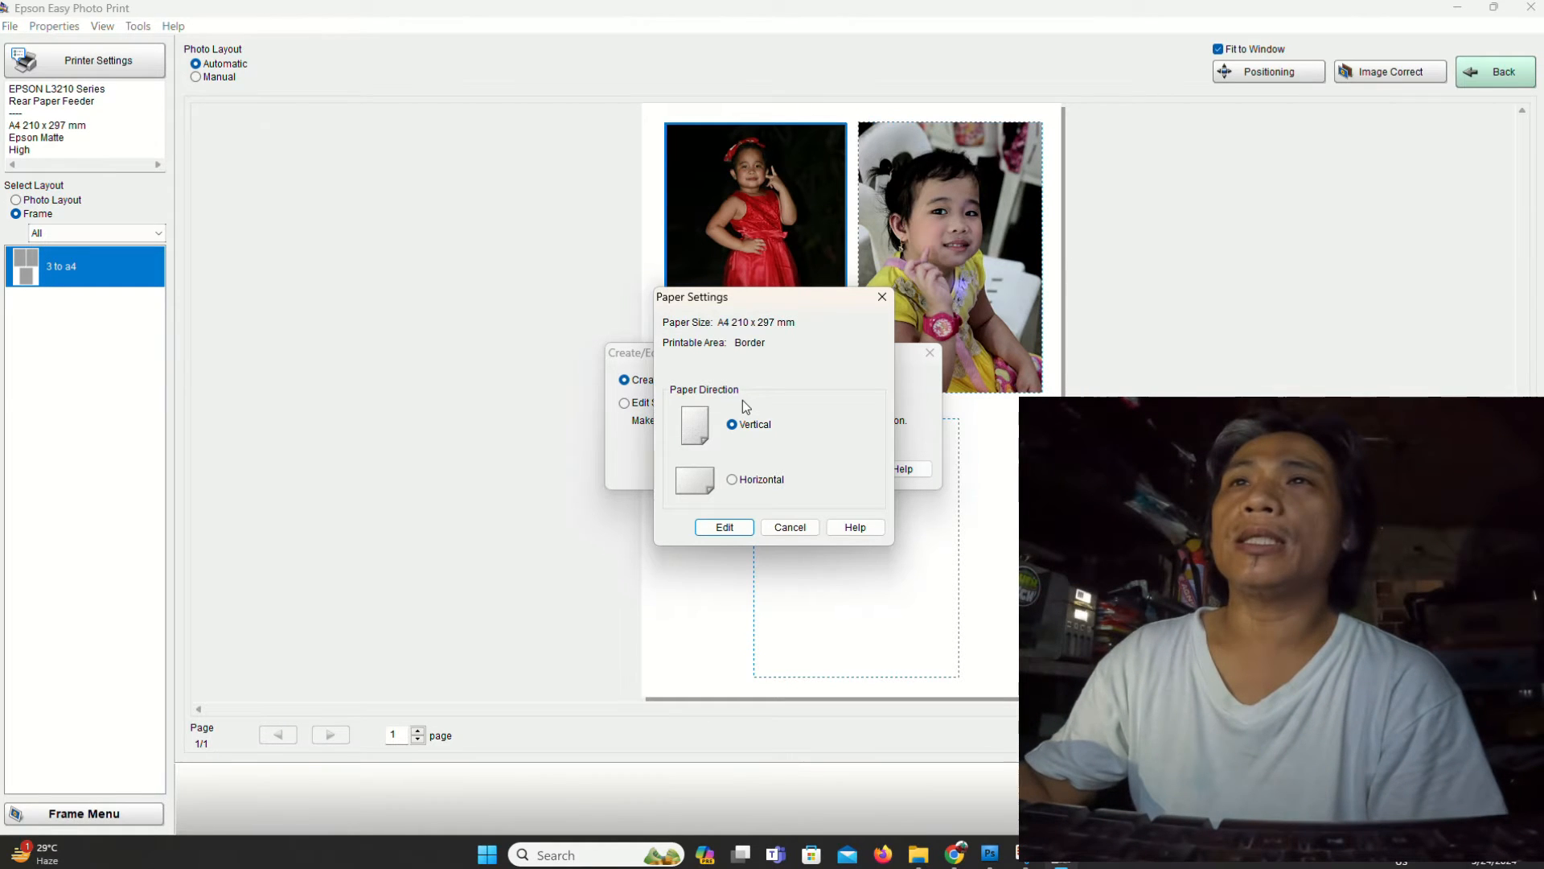
{"action": "left_click", "coordinate": [732, 528]}
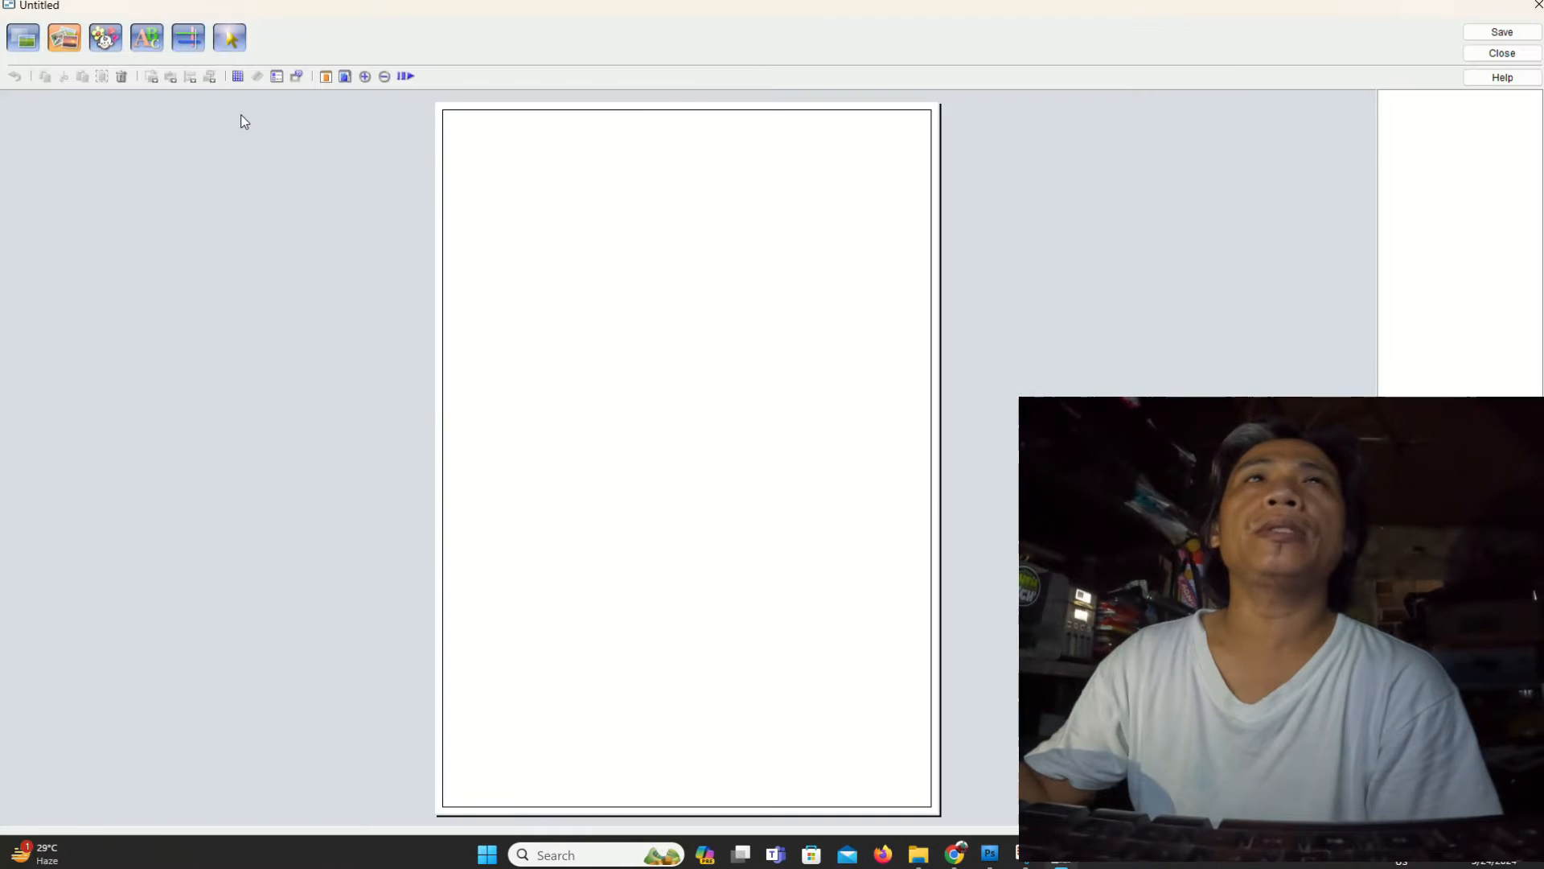
- Draw a picture frame about 7.45 x 10.28 inches on the blank page and shift it slightly toward the page's upper left
{"action": "left_click", "coordinate": [60, 40]}
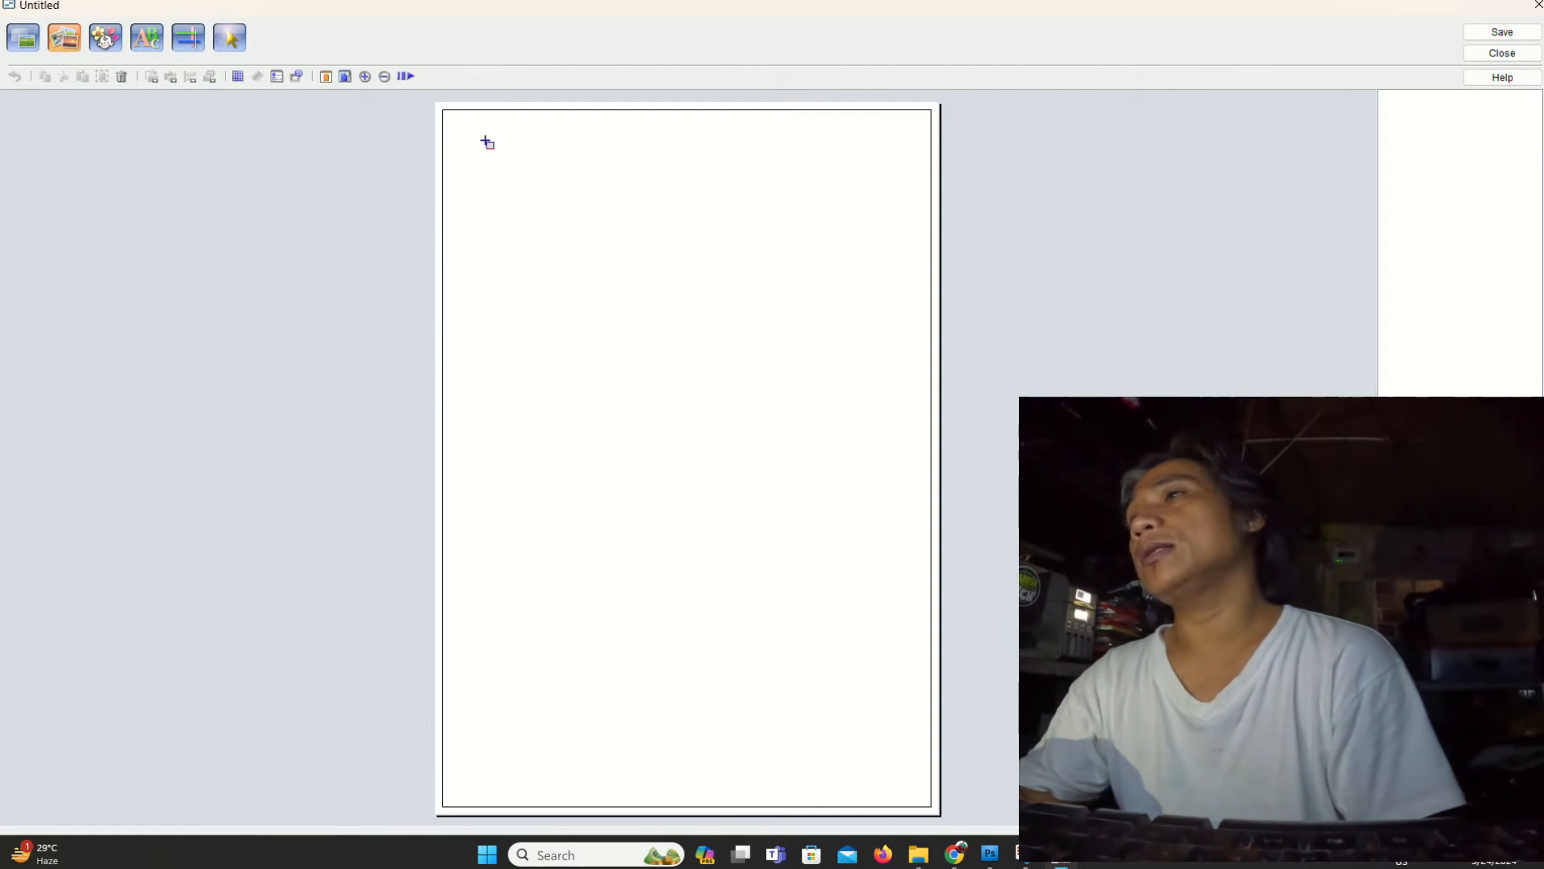
{"action": "left_click_drag", "start_coordinate": [478, 148], "coordinate": [802, 744]}
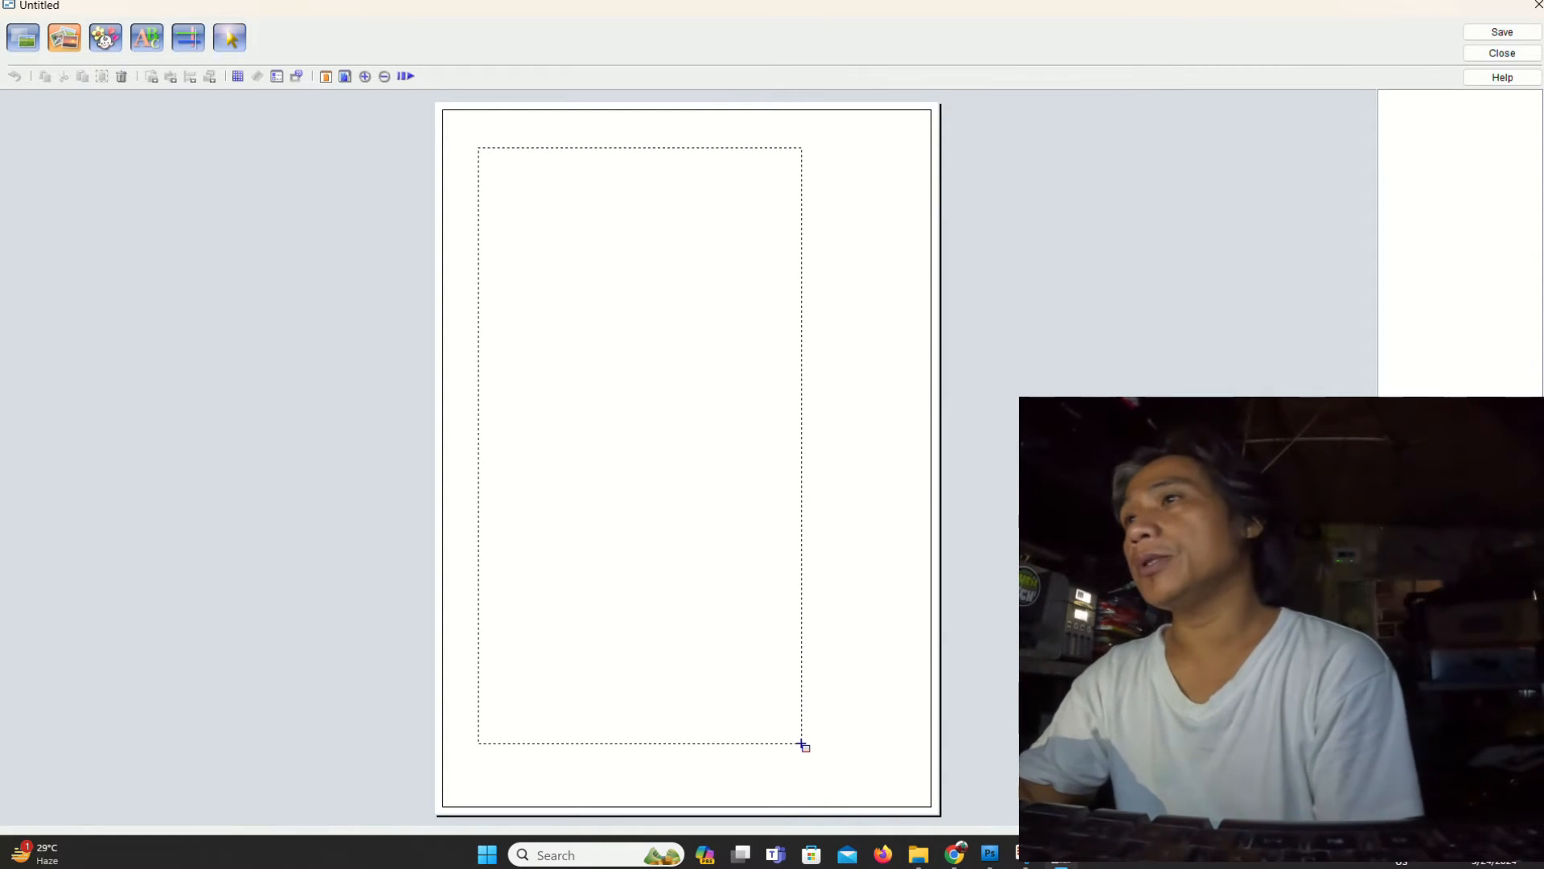
{"action": "left_click_drag", "start_coordinate": [802, 744], "coordinate": [939, 745]}
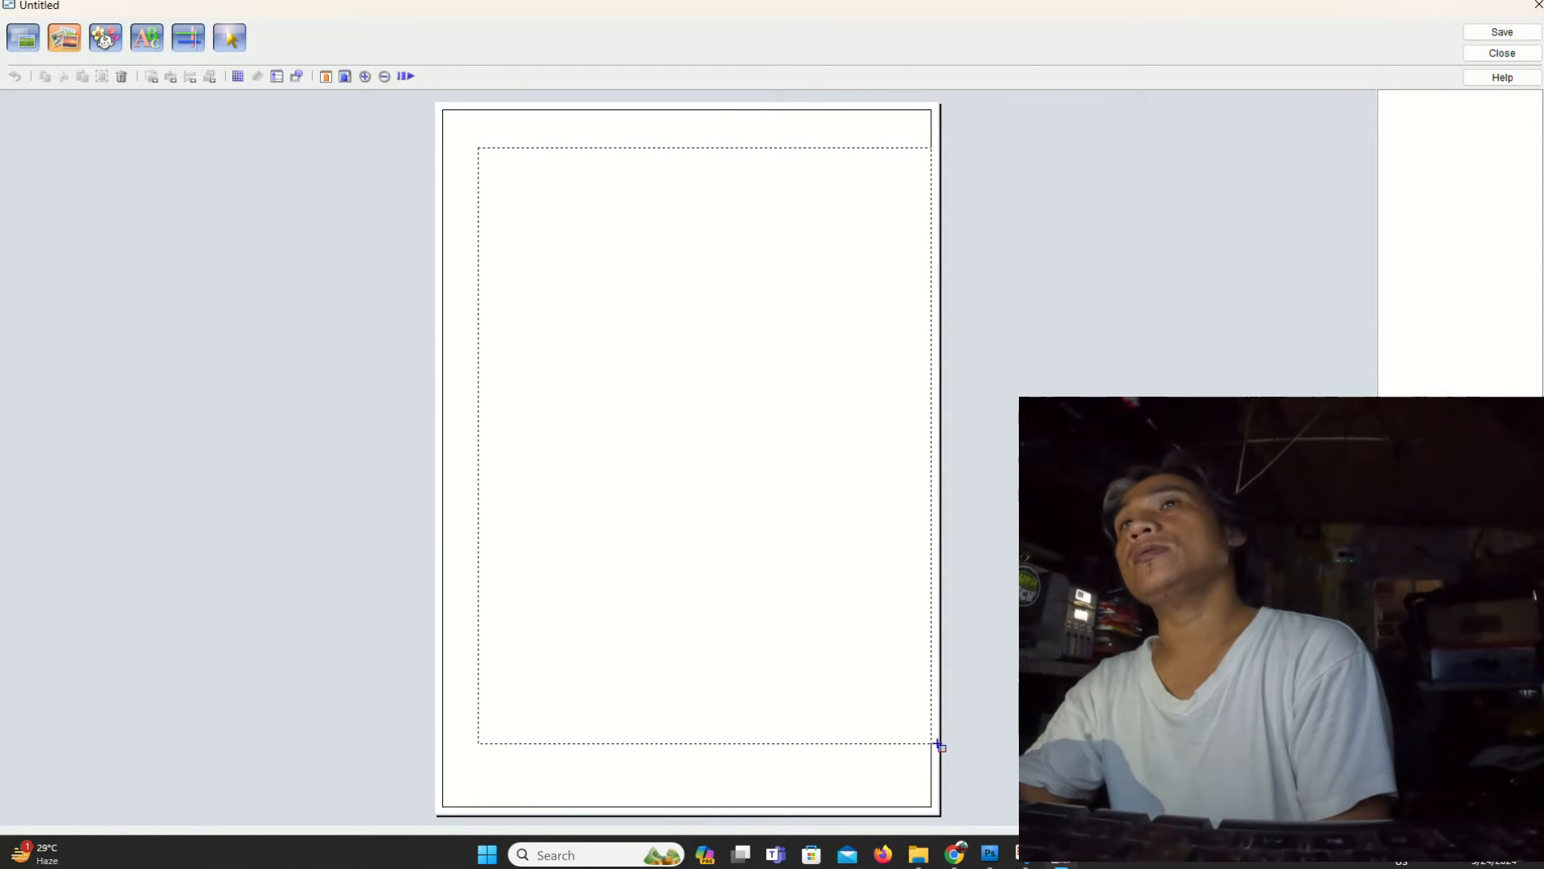
{"action": "mouse_move", "coordinate": [938, 745]}
{"action": "left_mouse_down"}
{"action": "mouse_move", "coordinate": [957, 746]}
{"action": "mouse_move", "coordinate": [938, 772]}
{"action": "left_mouse_up"}
{"action": "left_click_drag", "start_coordinate": [639, 298], "coordinate": [616, 290]}
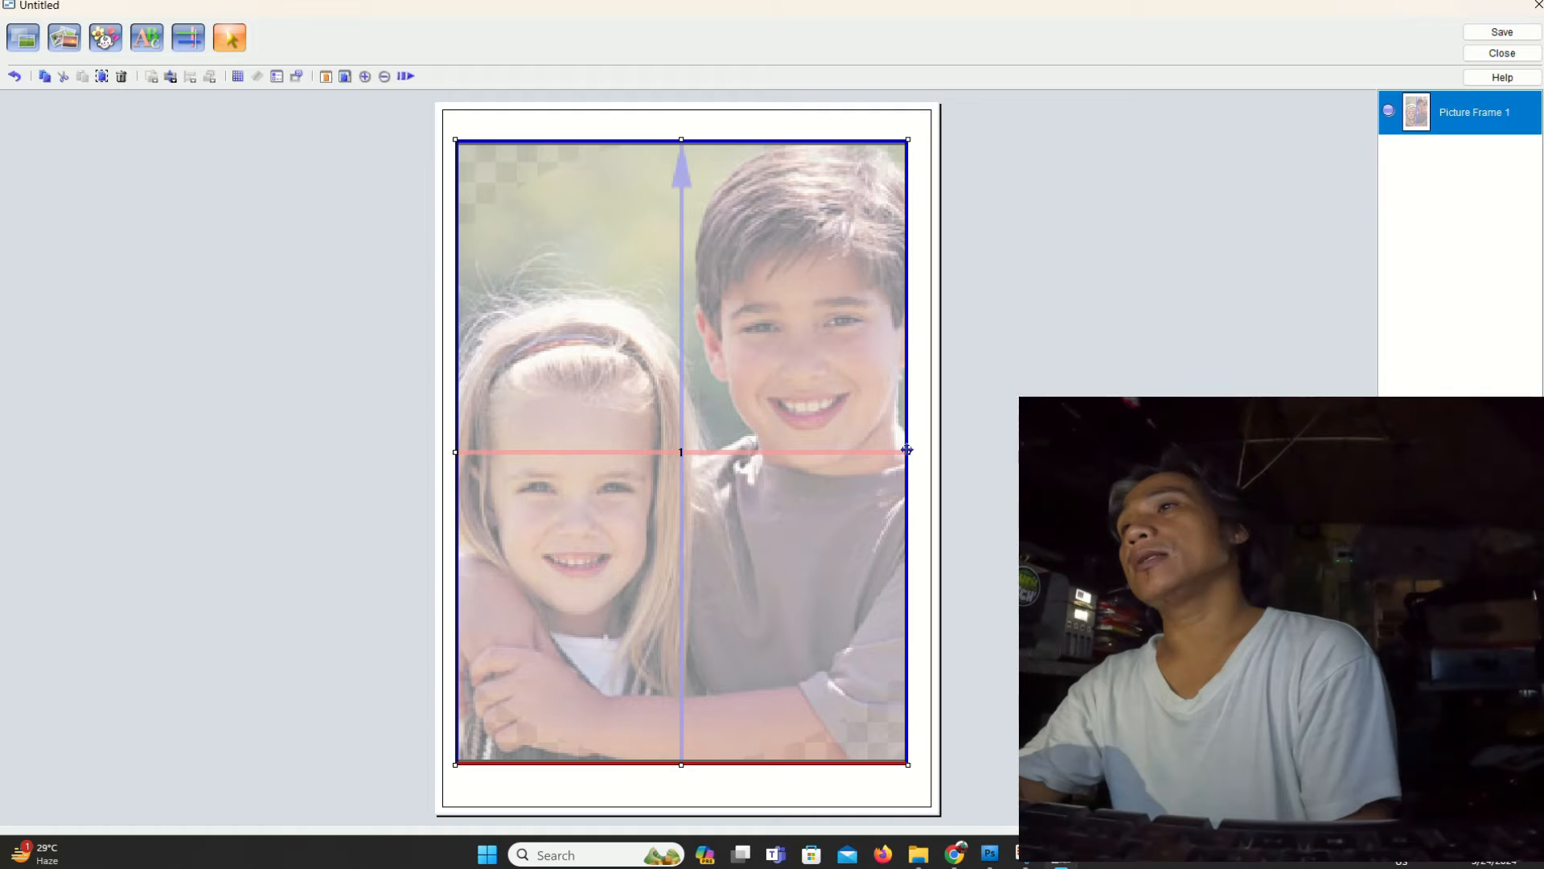
{"action": "mouse_move", "coordinate": [907, 452]}
{"action": "left_mouse_down"}
{"action": "mouse_move", "coordinate": [961, 451]}
{"action": "mouse_move", "coordinate": [908, 455]}
{"action": "left_mouse_up"}
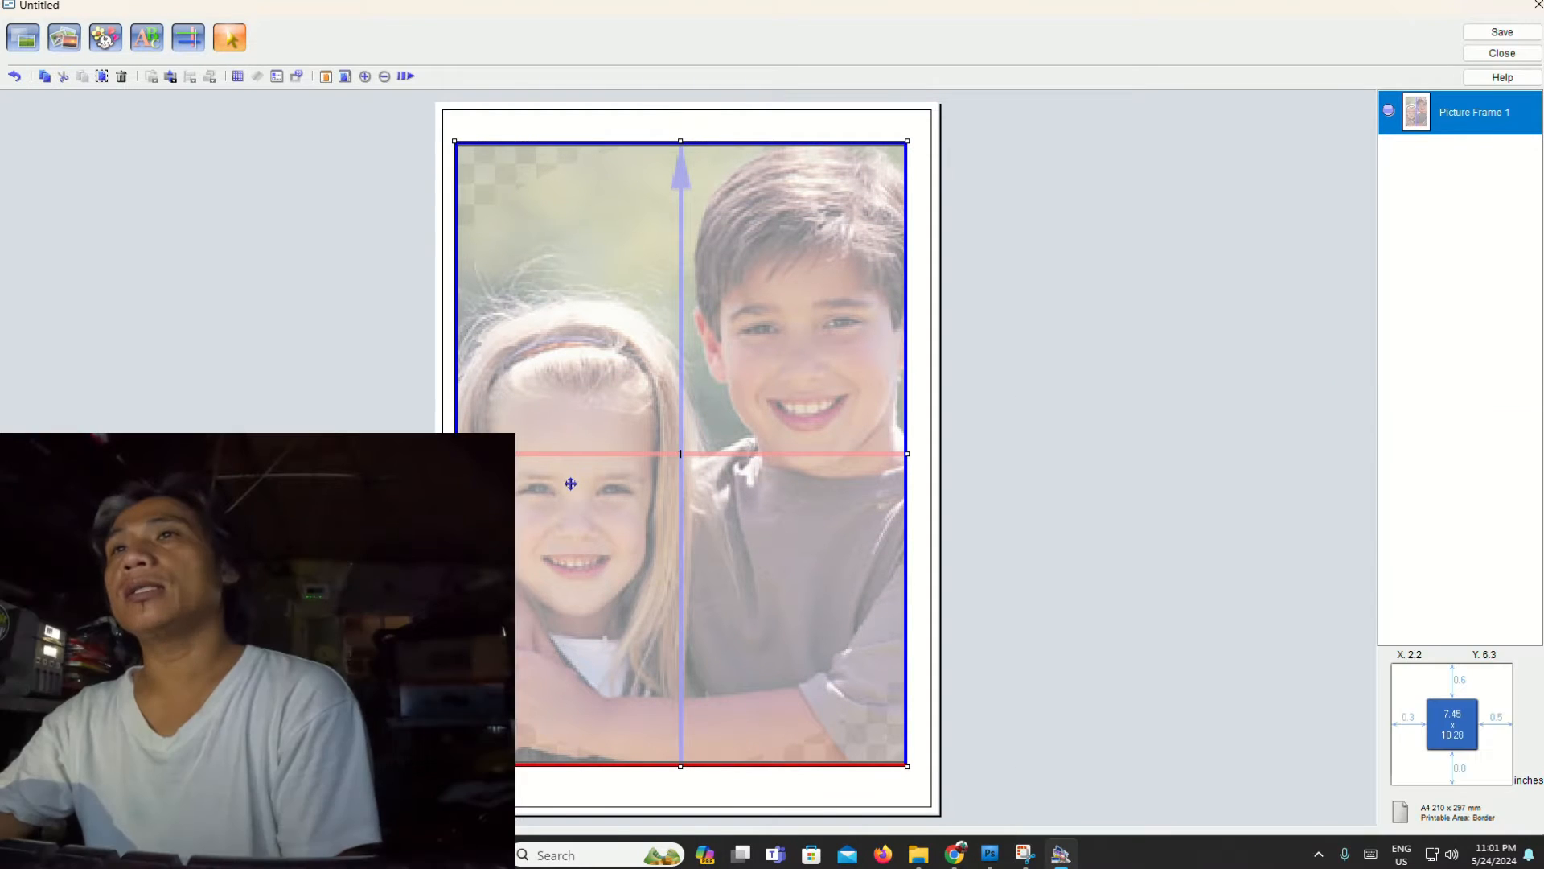
{"action": "left_click_drag", "start_coordinate": [570, 483], "coordinate": [535, 479]}
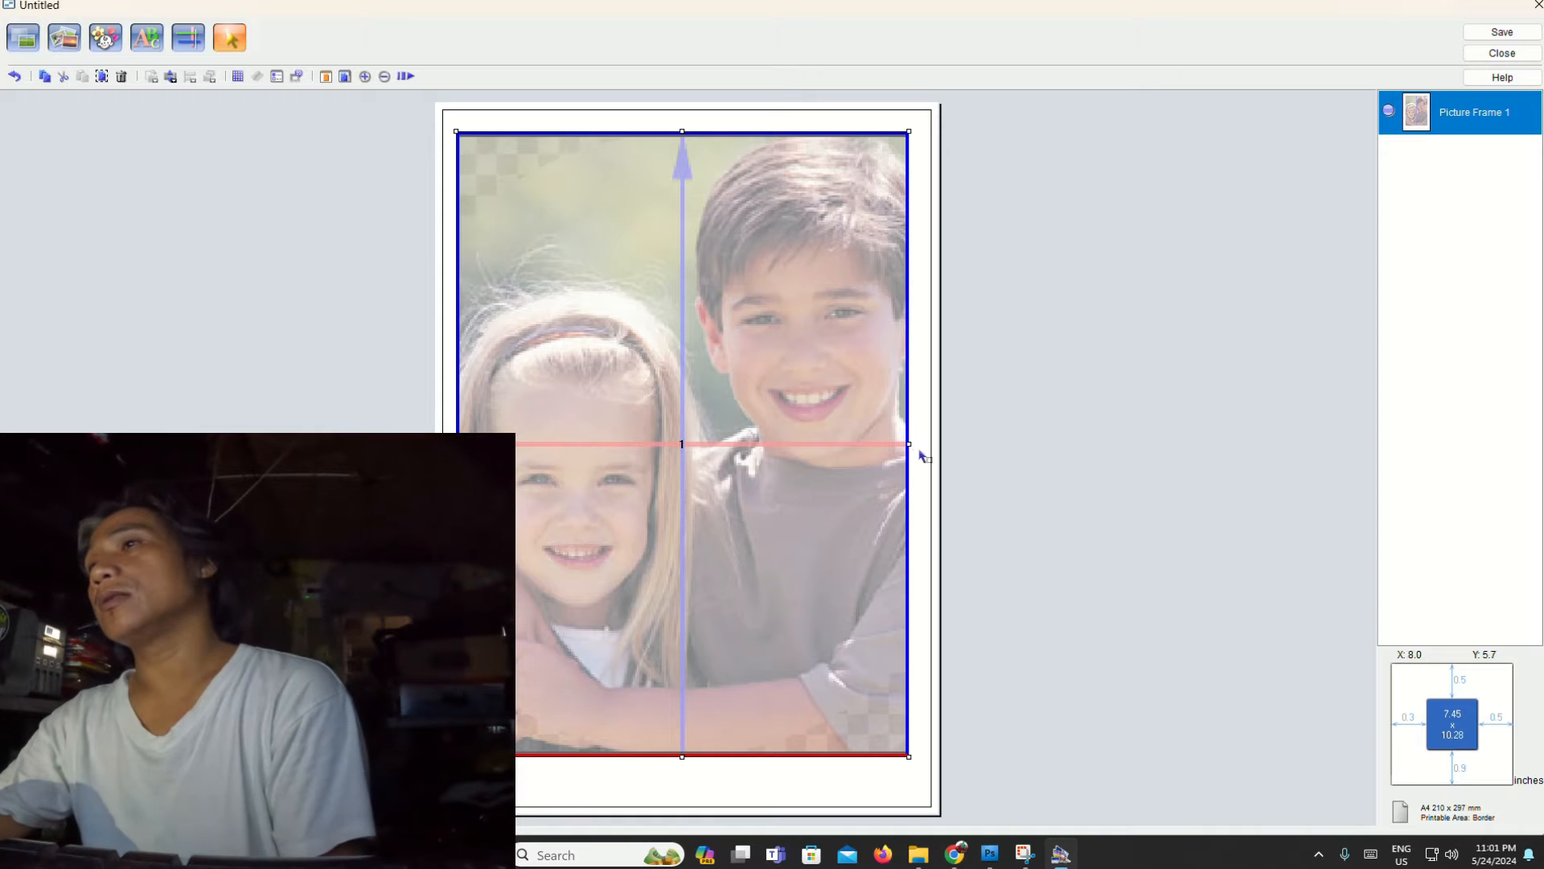
- Resize the picture frame to about 8.01 x 10.01 inches and roughly centre it on the page
{"action": "mouse_move", "coordinate": [911, 444]}
{"action": "left_mouse_down"}
{"action": "mouse_move", "coordinate": [838, 445]}
{"action": "mouse_move", "coordinate": [924, 462]}
{"action": "left_mouse_up"}
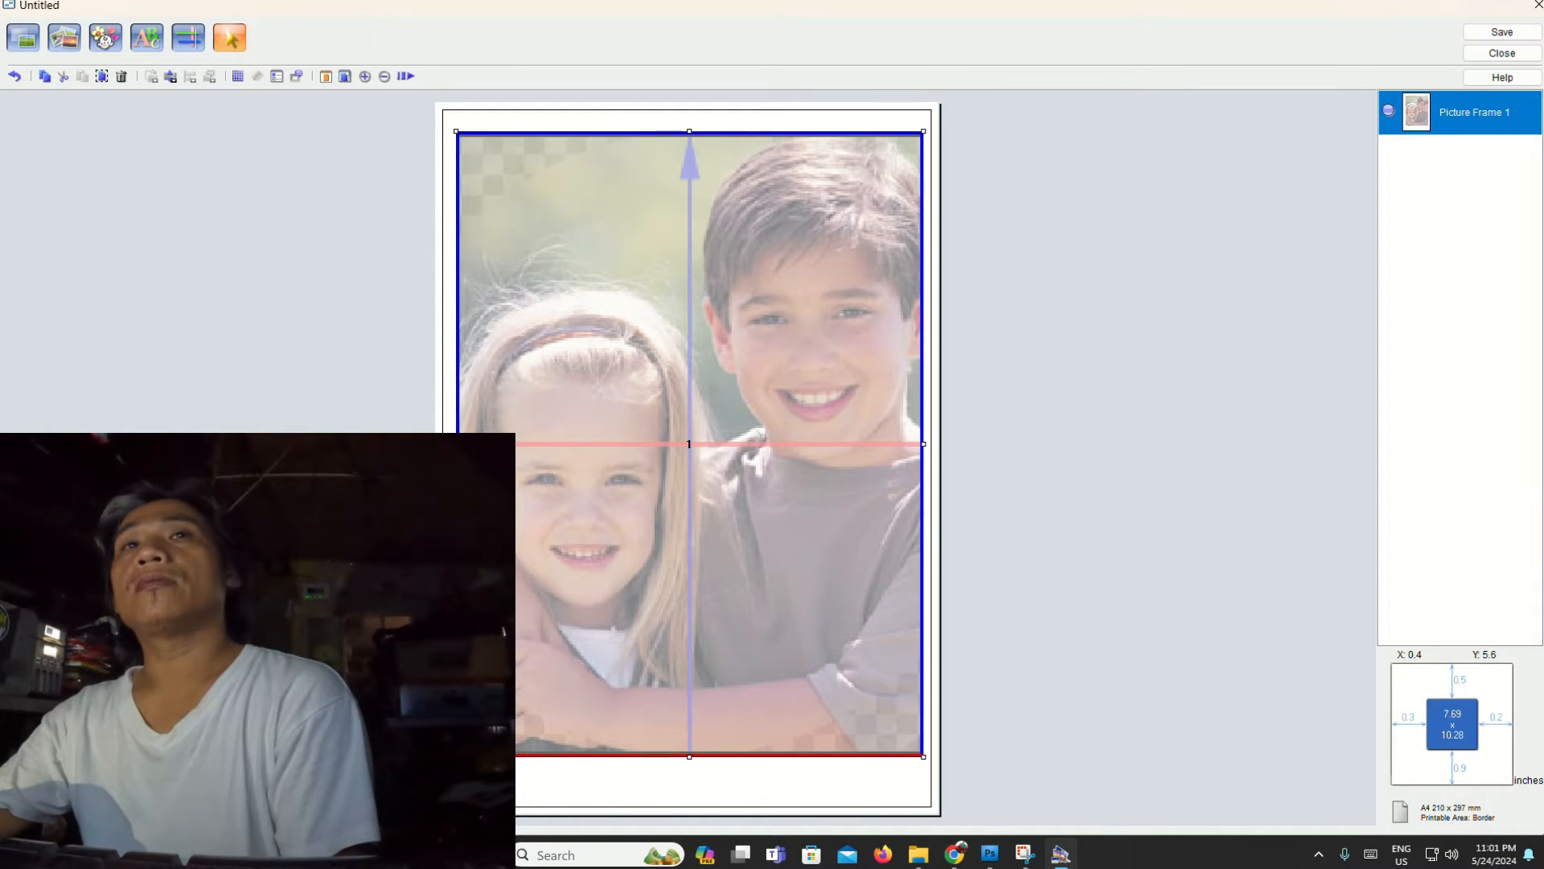
{"action": "left_click_drag", "start_coordinate": [466, 439], "coordinate": [455, 445]}
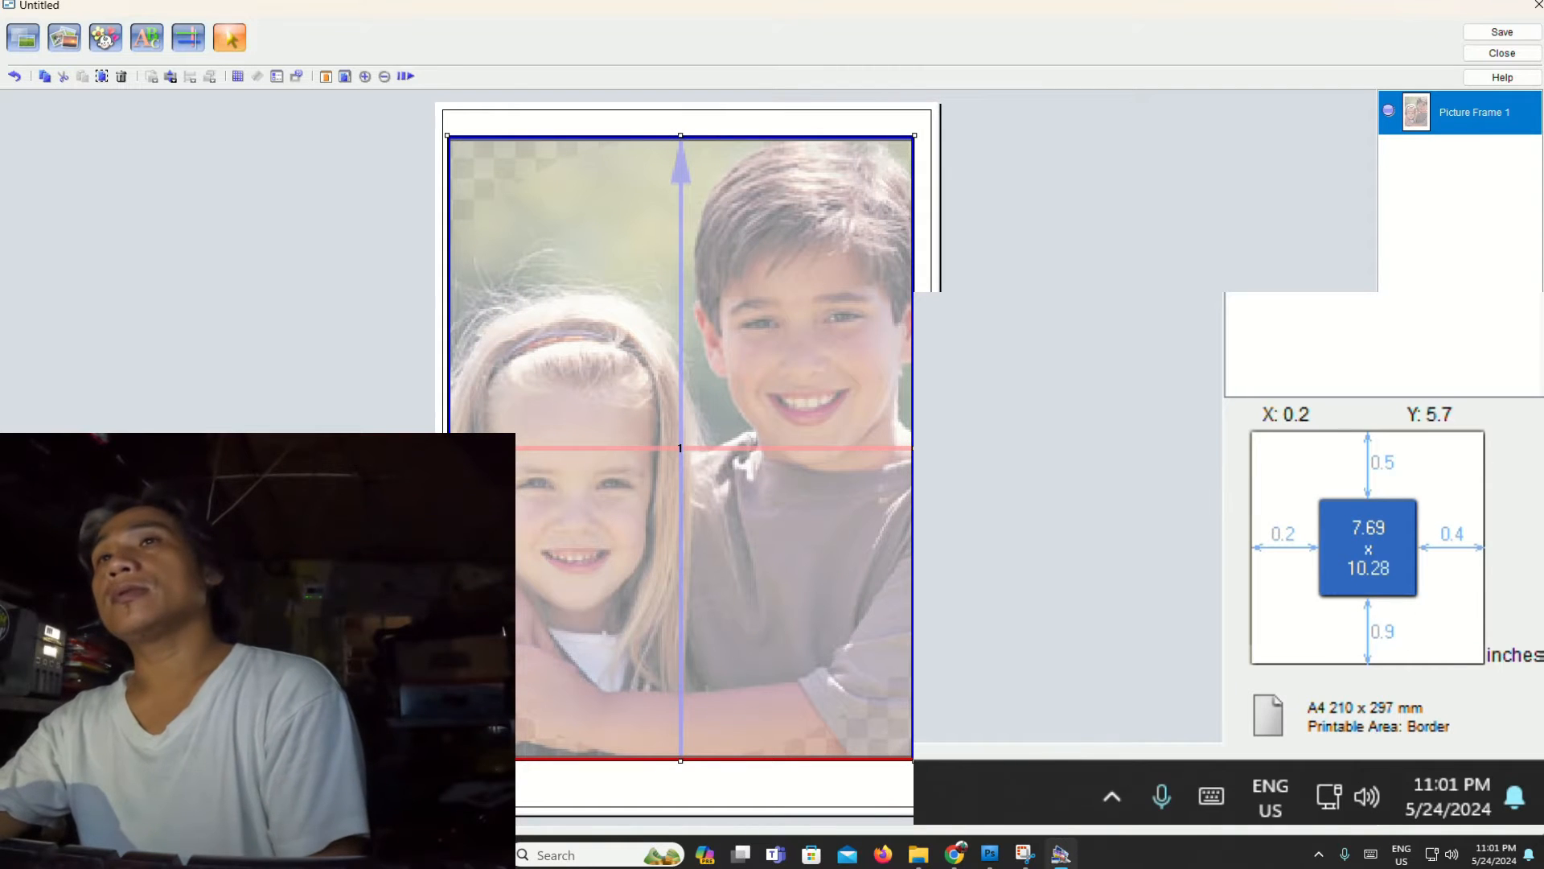
{"action": "left_click_drag", "start_coordinate": [448, 448], "coordinate": [444, 448]}
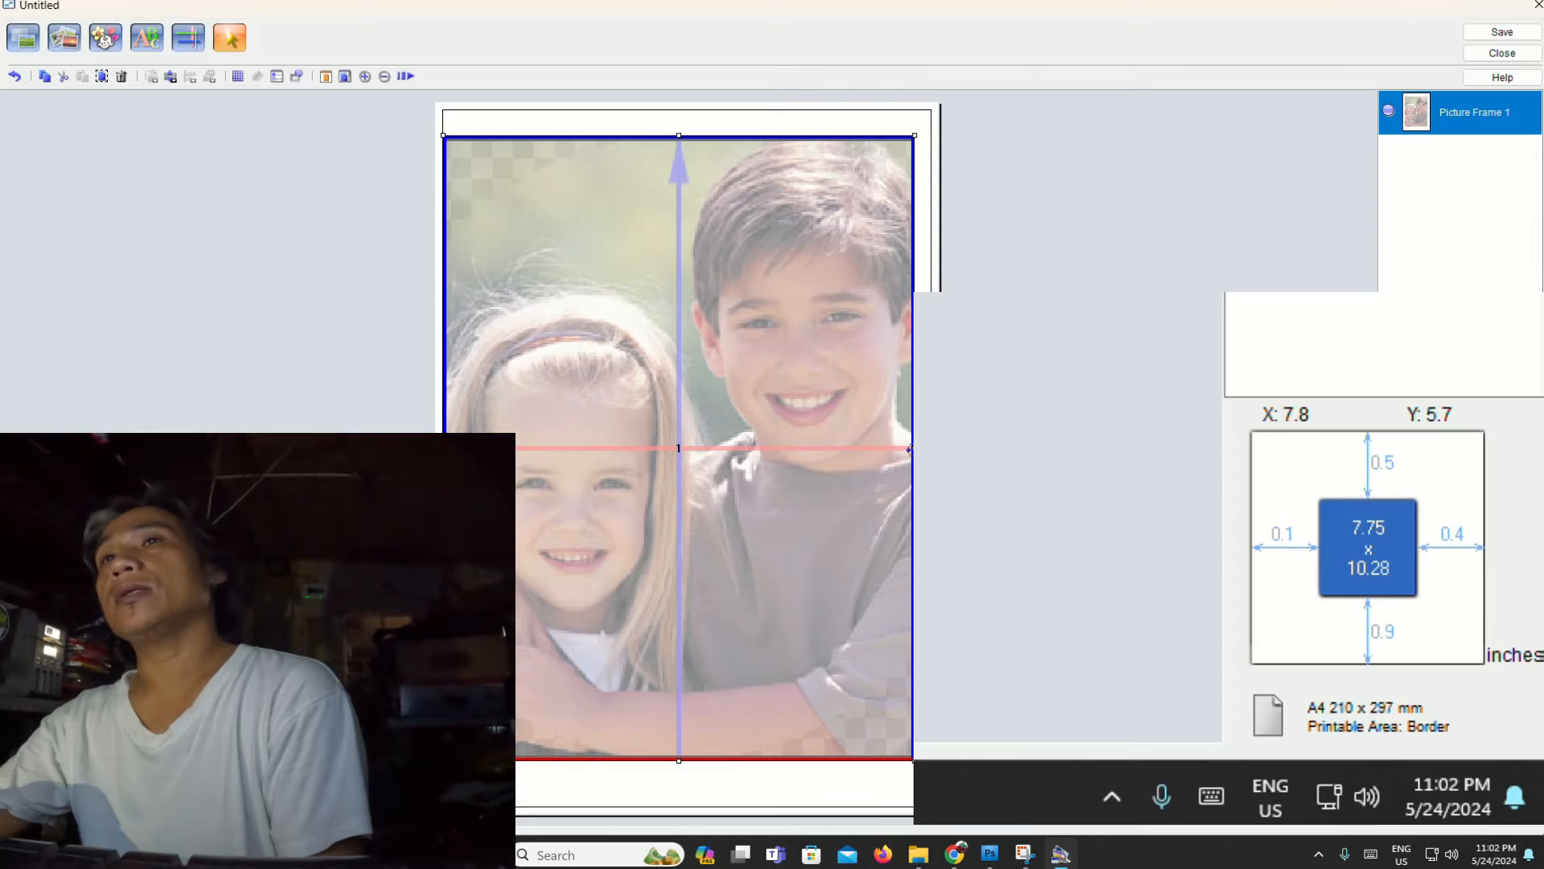
{"action": "left_click_drag", "start_coordinate": [913, 448], "coordinate": [927, 448]}
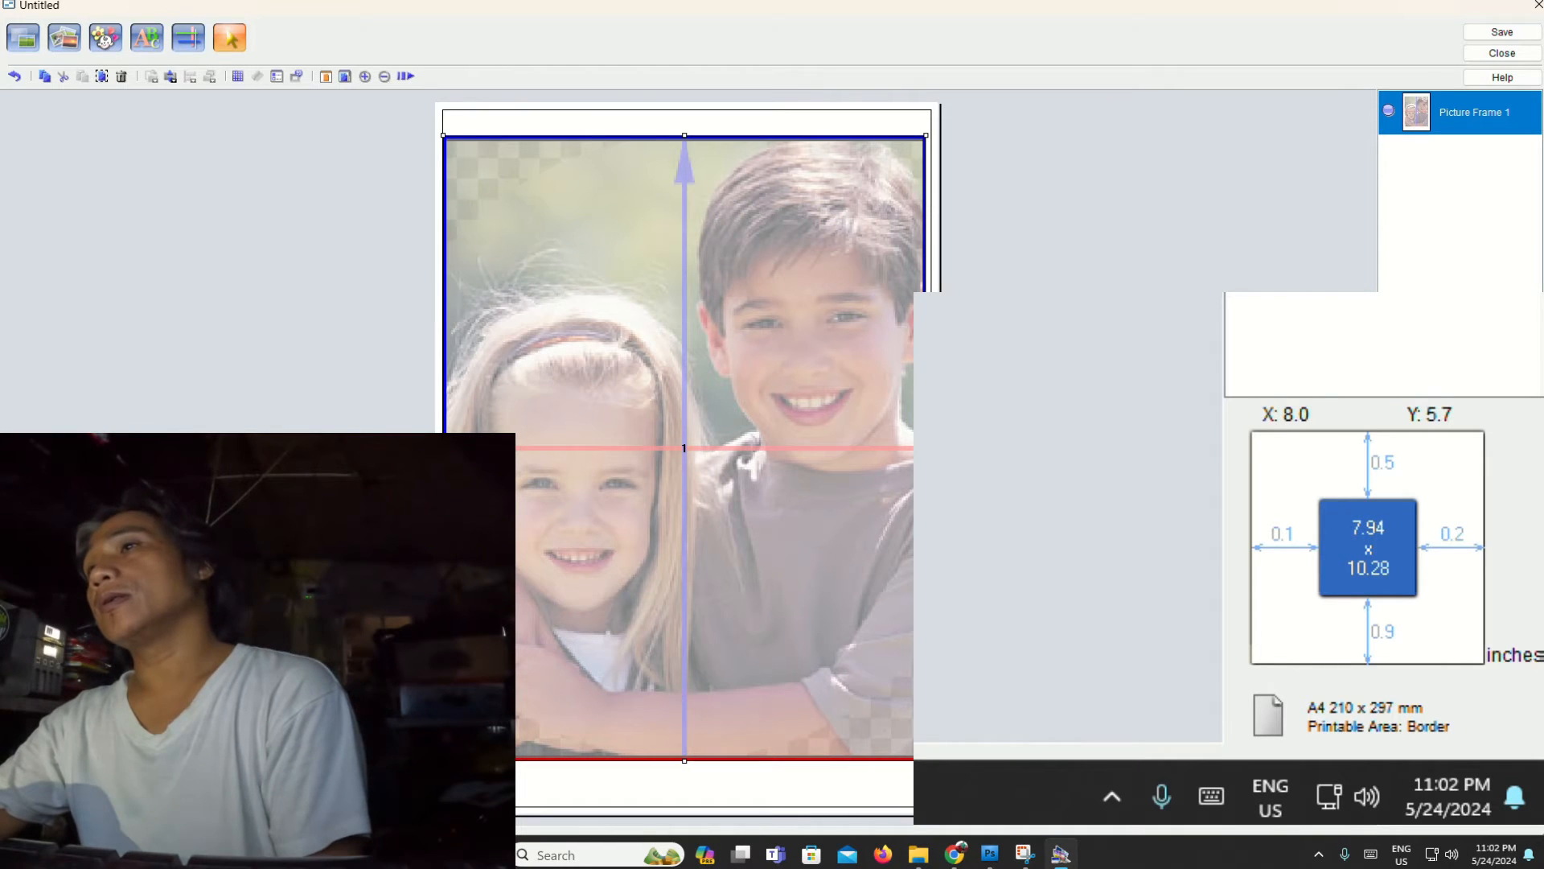
{"action": "left_click_drag", "start_coordinate": [927, 448], "coordinate": [930, 448]}
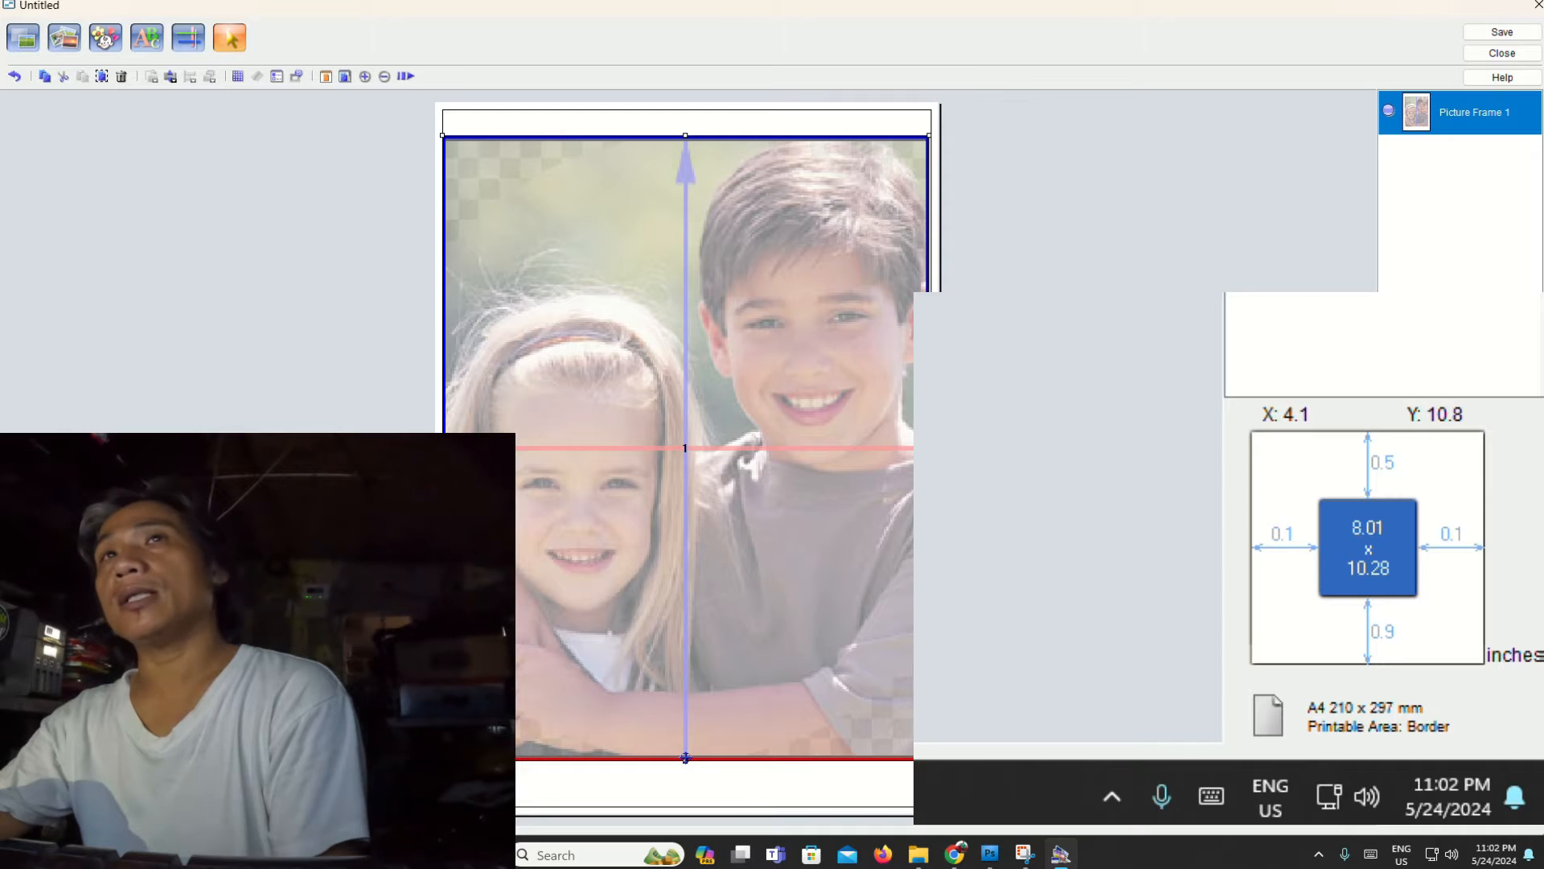
{"action": "mouse_move", "coordinate": [686, 759]}
{"action": "left_mouse_down"}
{"action": "mouse_move", "coordinate": [686, 721]}
{"action": "mouse_move", "coordinate": [687, 758]}
{"action": "mouse_move", "coordinate": [688, 724]}
{"action": "mouse_move", "coordinate": [698, 740]}
{"action": "left_mouse_up"}
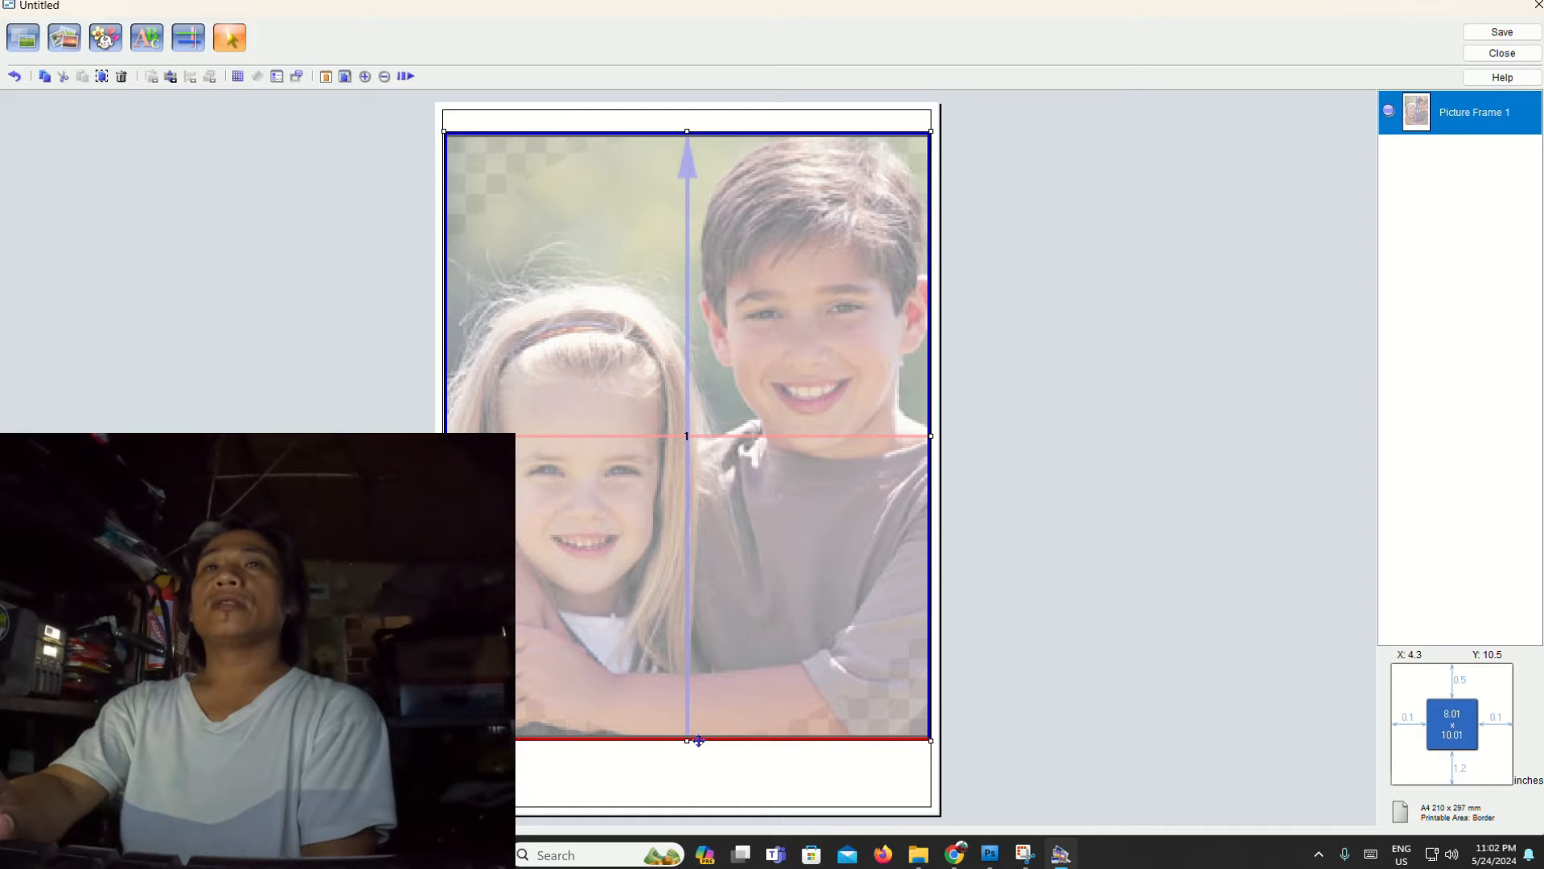
{"action": "left_click_drag", "start_coordinate": [695, 565], "coordinate": [693, 575]}
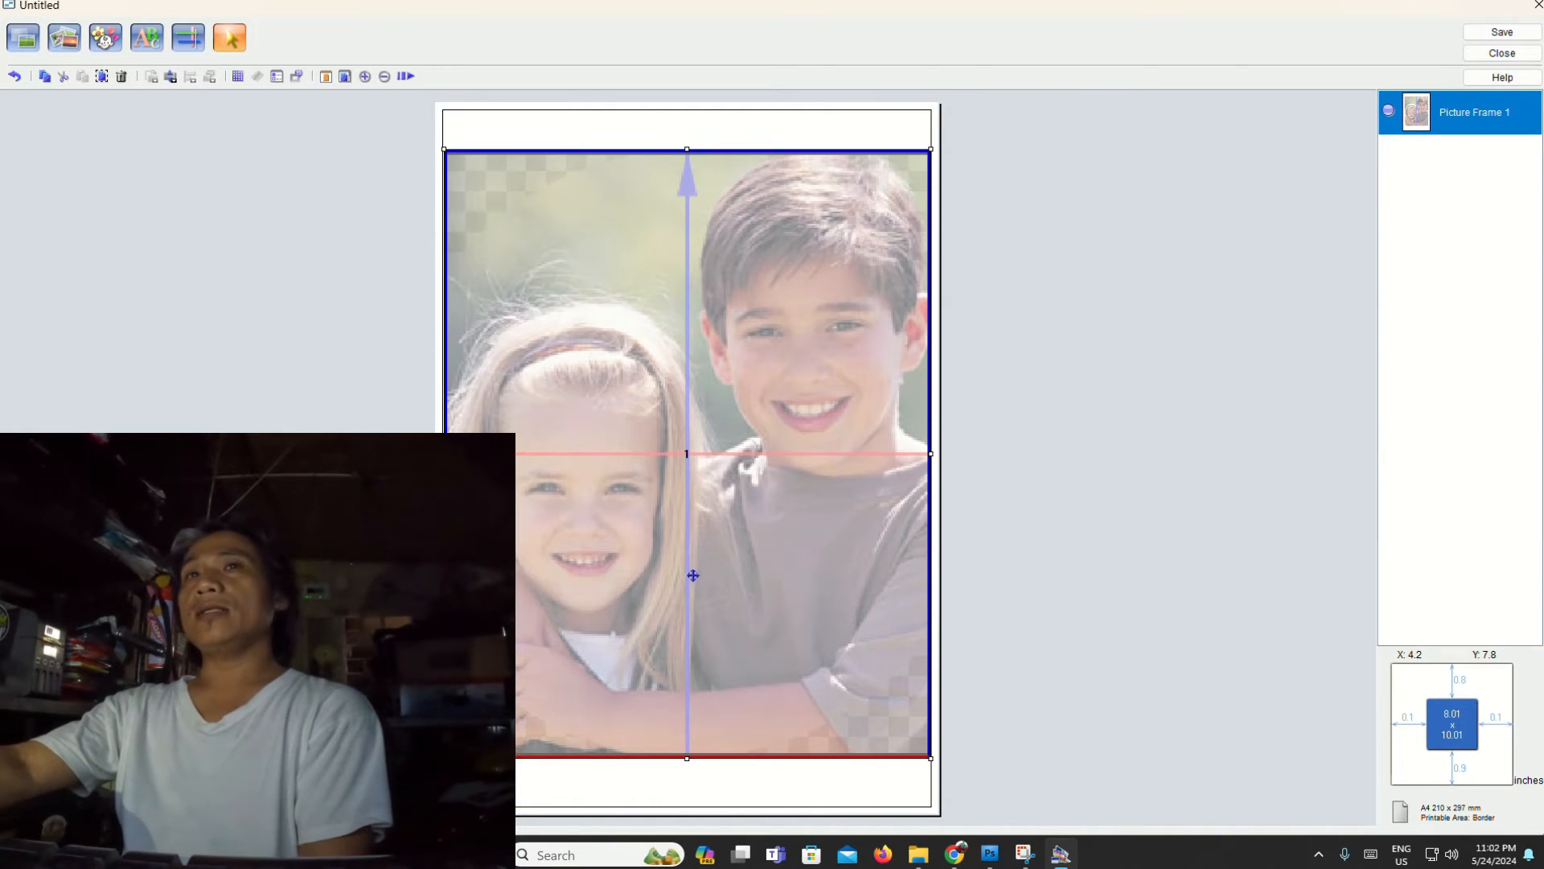
- Save the frame with the title 8c10 in the Calendar category under the file name 8x10
{"action": "left_click", "coordinate": [1497, 32]}
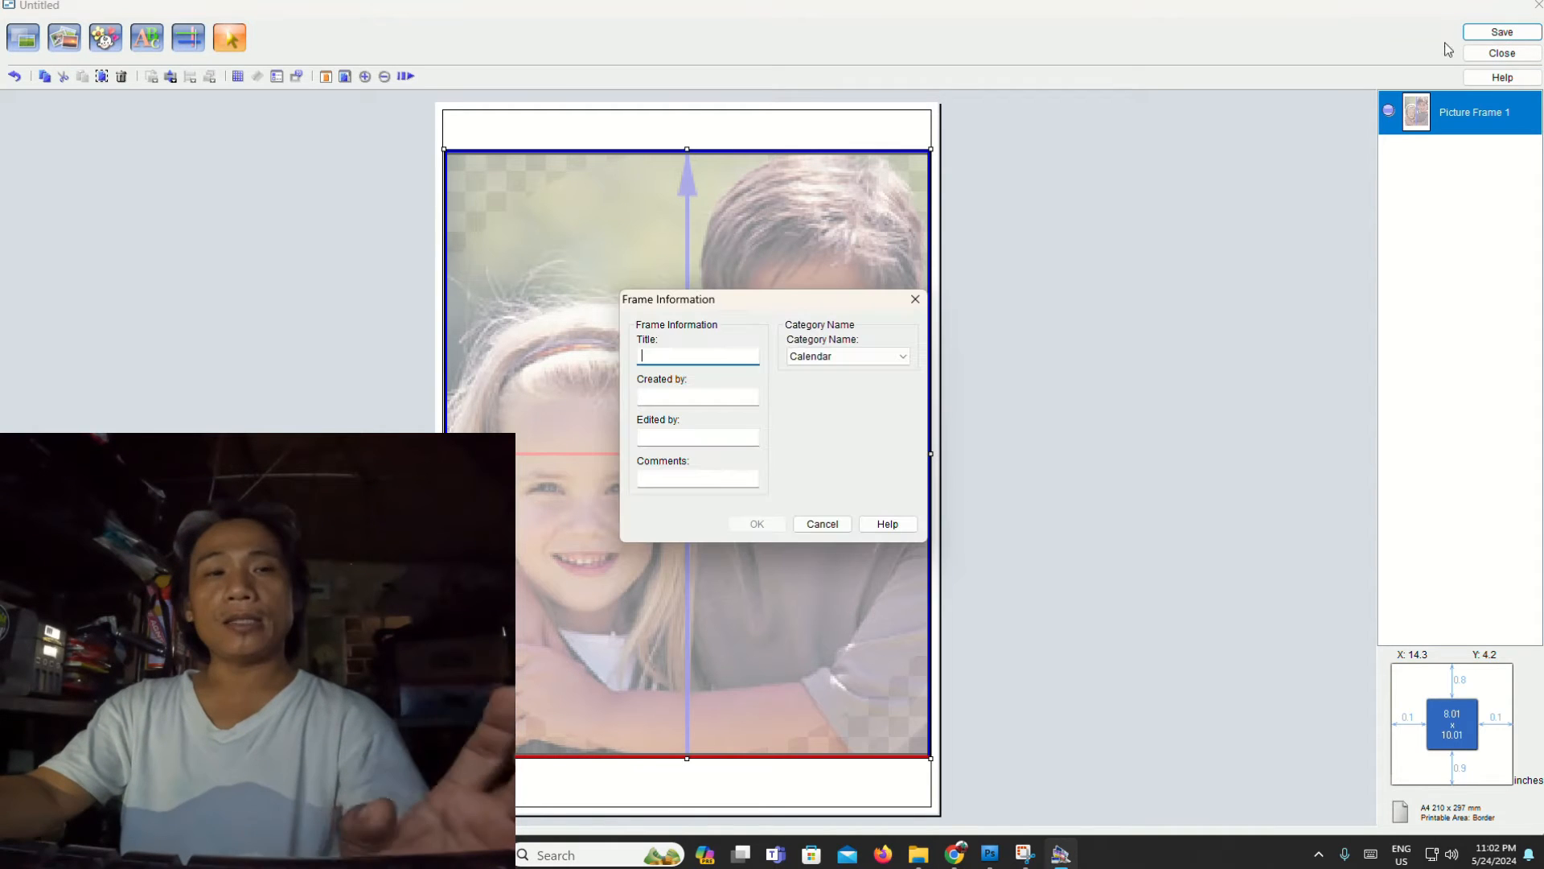
{"action": "type", "text": "8c10"}
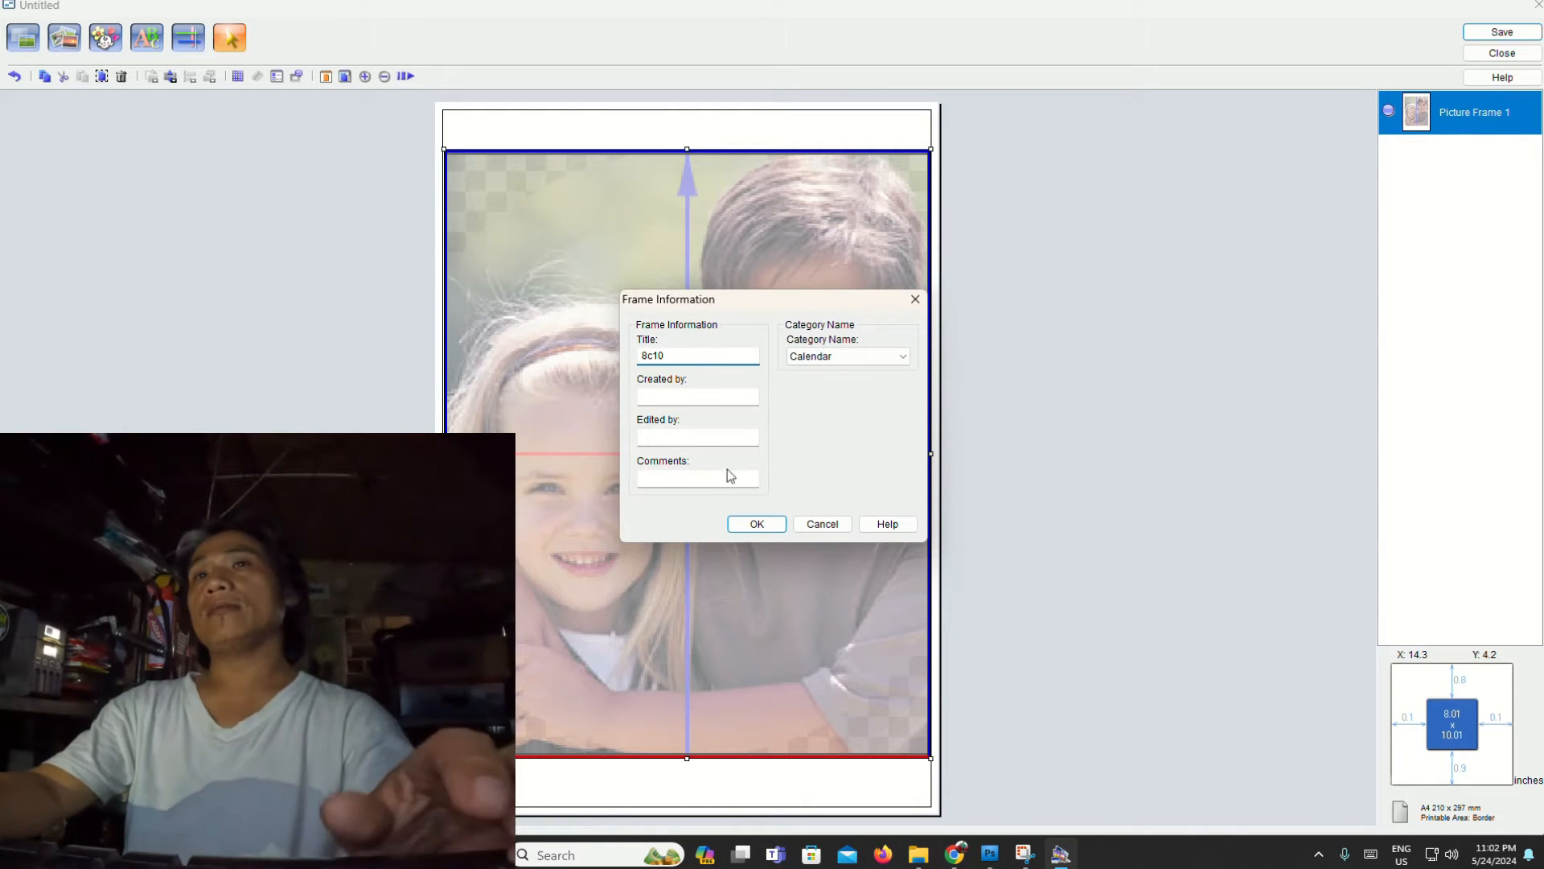
{"action": "left_click", "coordinate": [756, 528]}
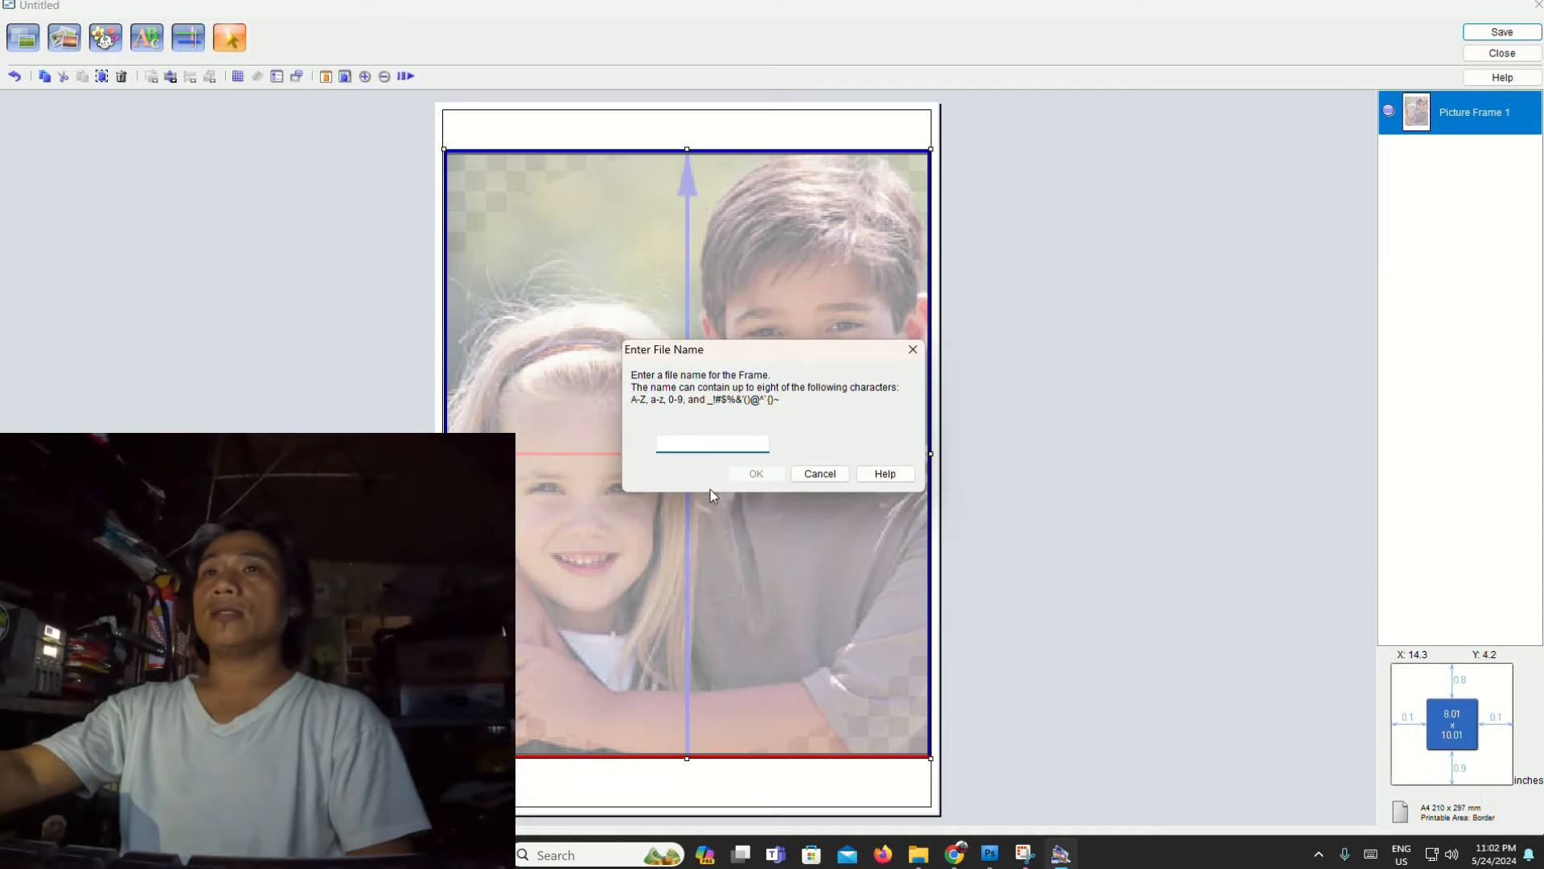
{"action": "type", "text": "8x10"}
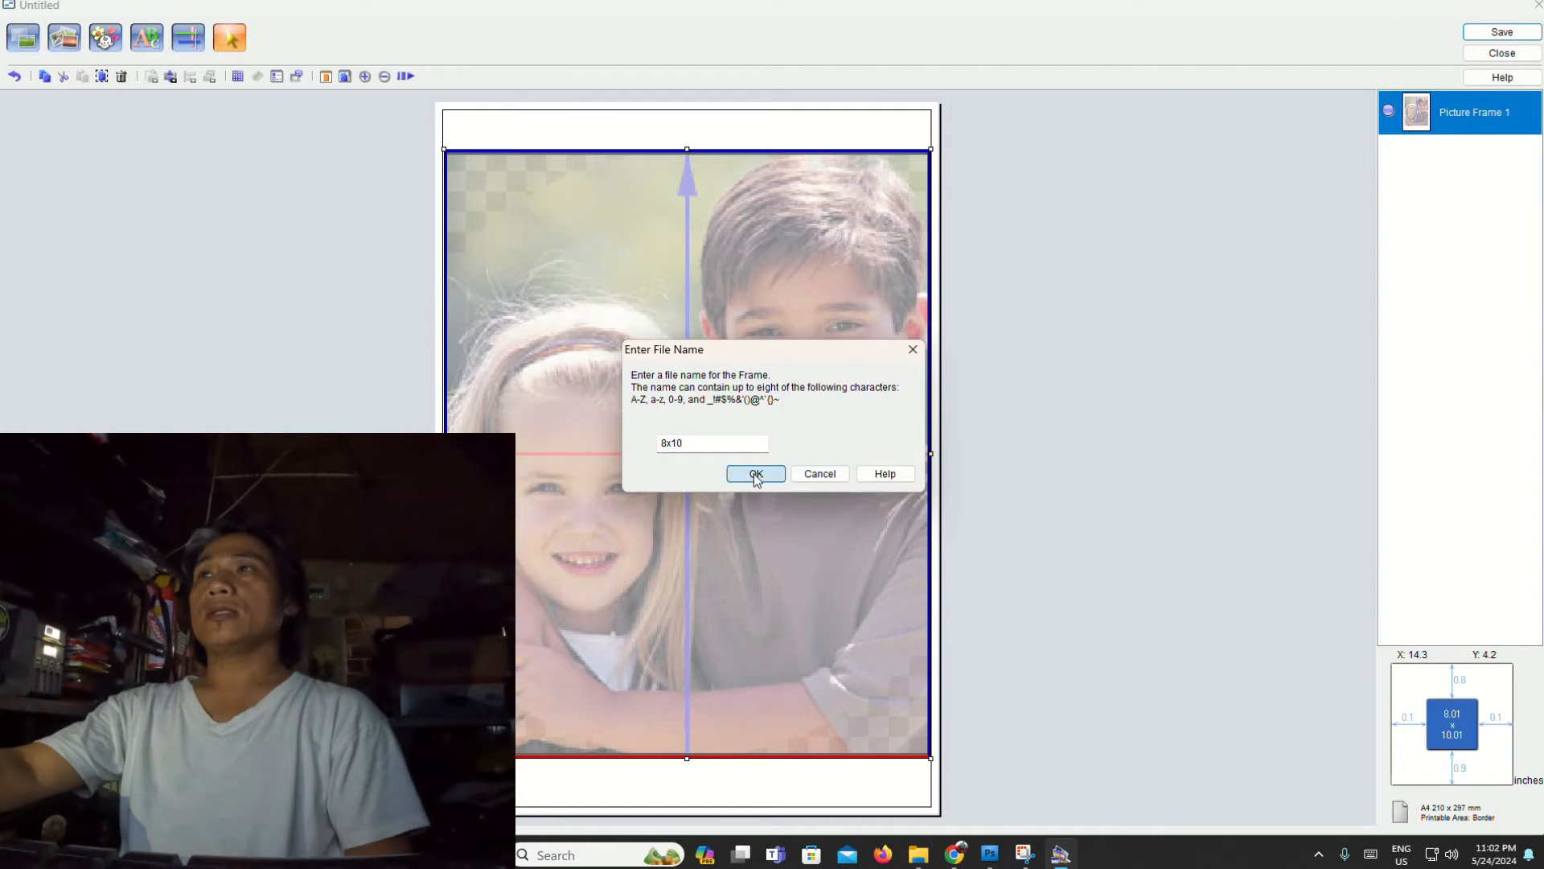
{"action": "left_click", "coordinate": [756, 475]}
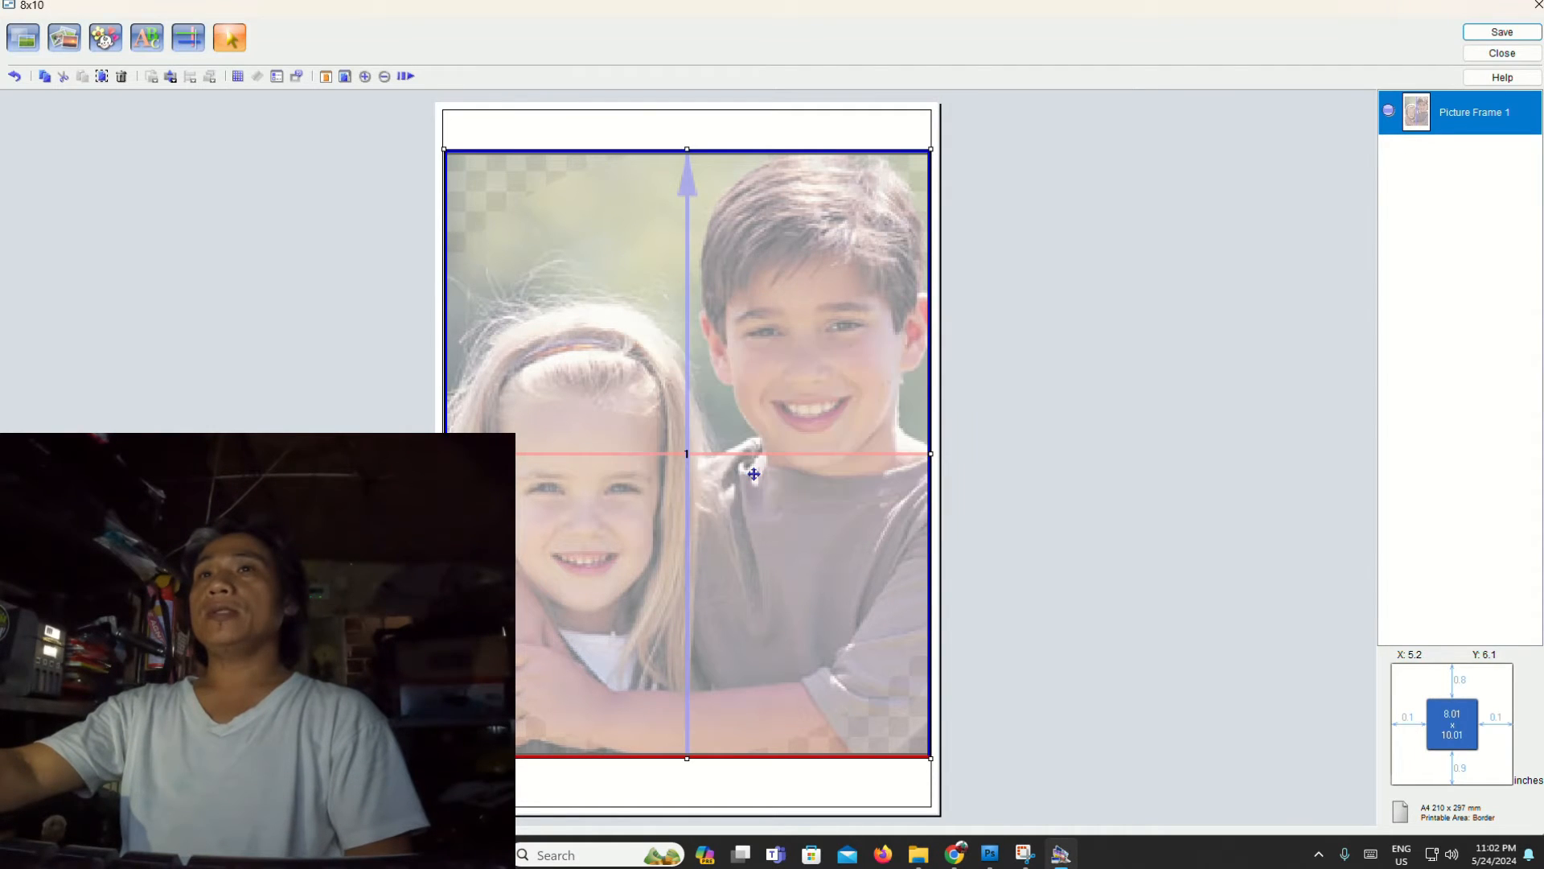
- Save the frame again, replacing the registered one of the same name, and close the frame editor
{"action": "left_click", "coordinate": [1498, 35]}
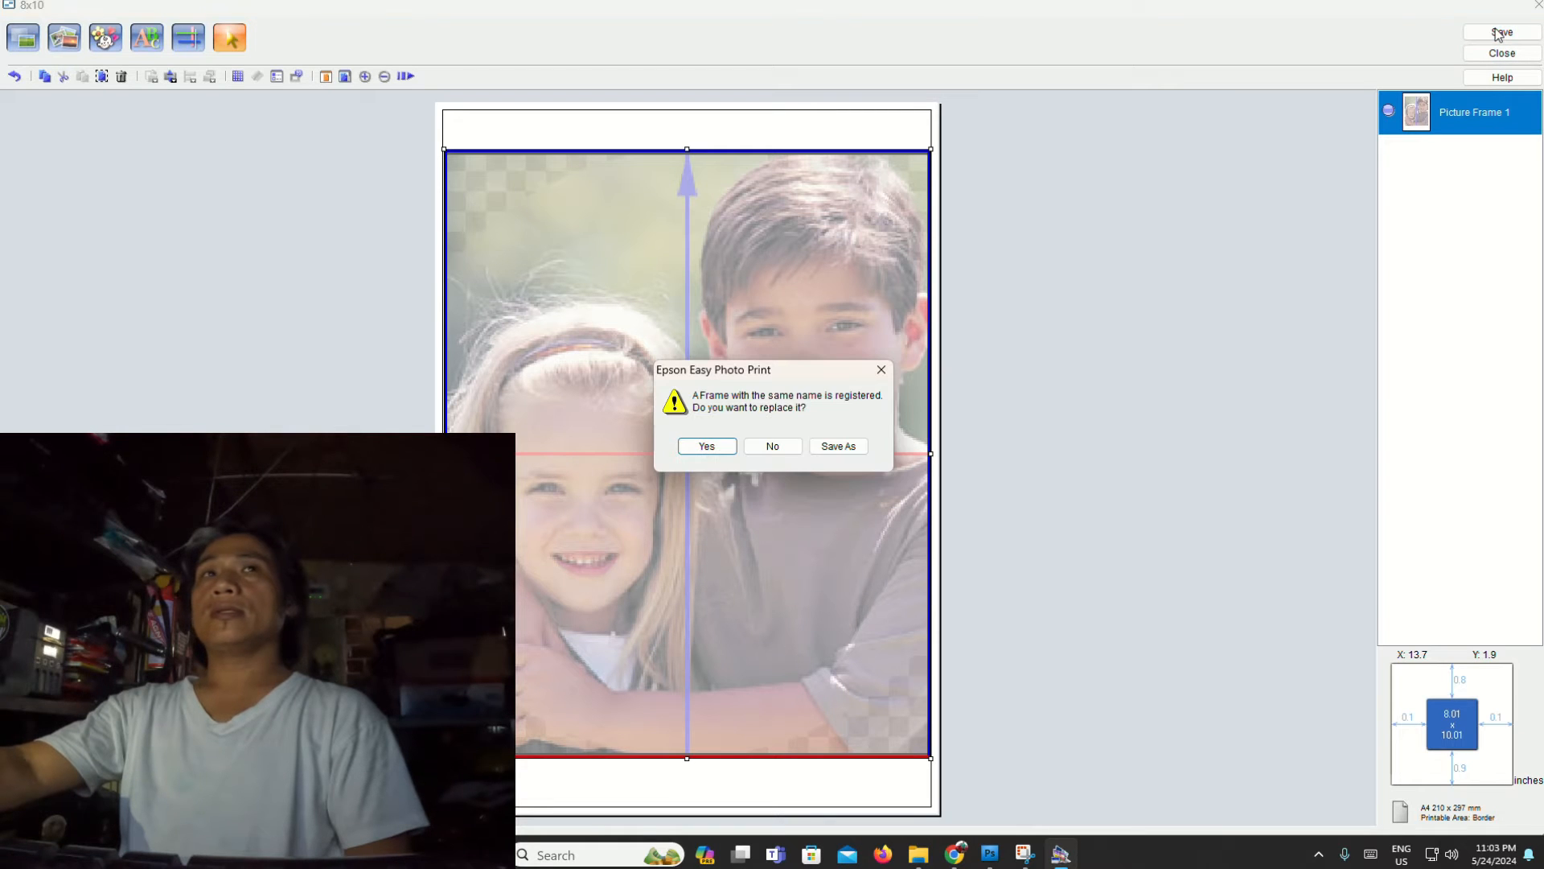
{"action": "left_click", "coordinate": [707, 447]}
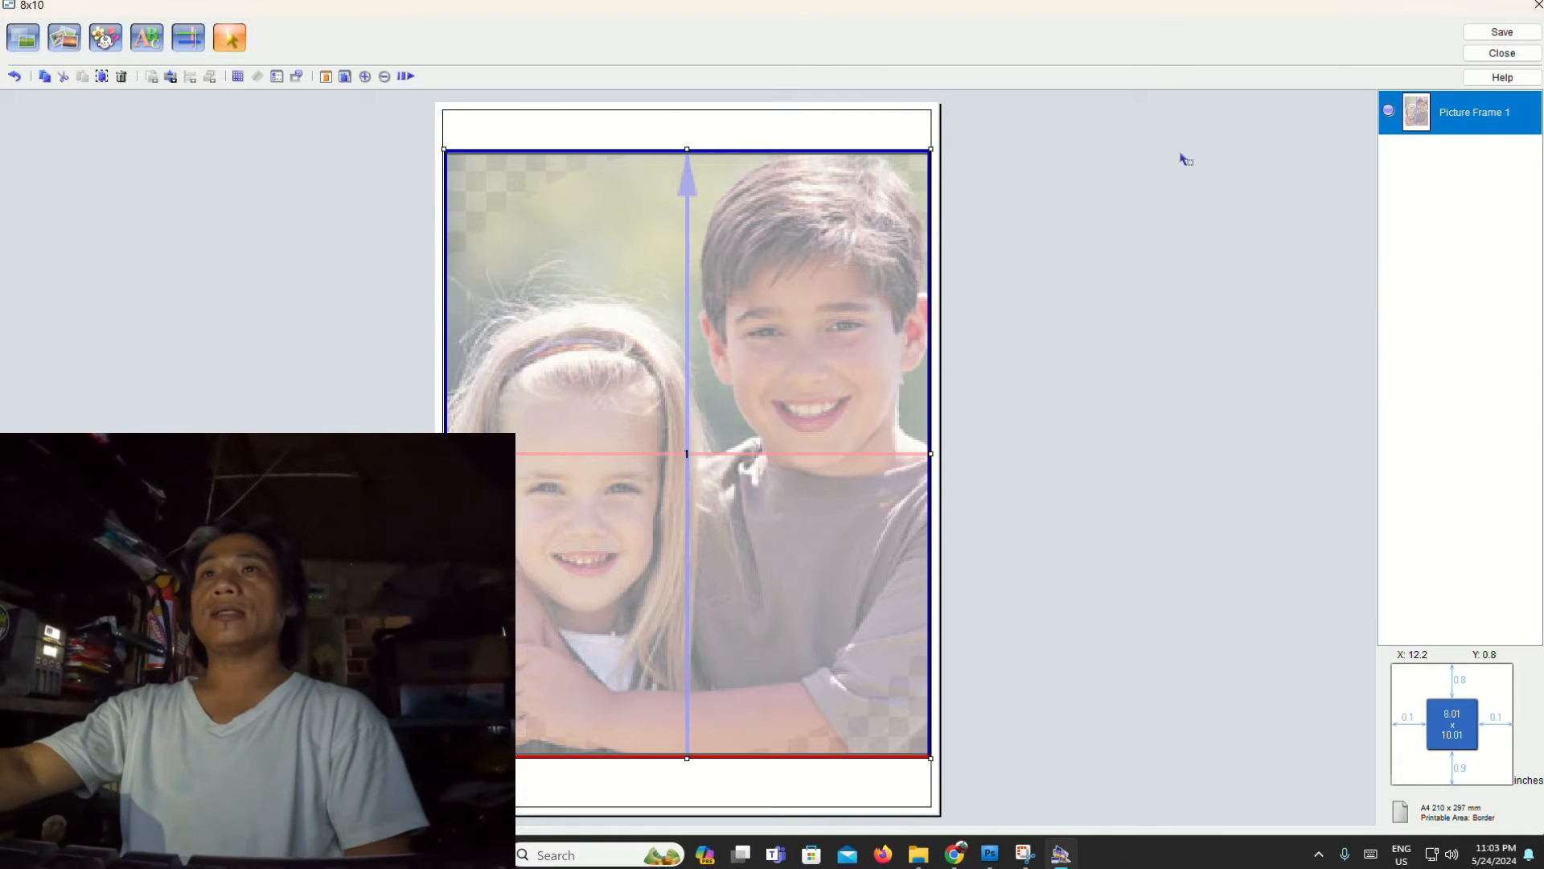
{"action": "left_click", "coordinate": [1522, 58]}
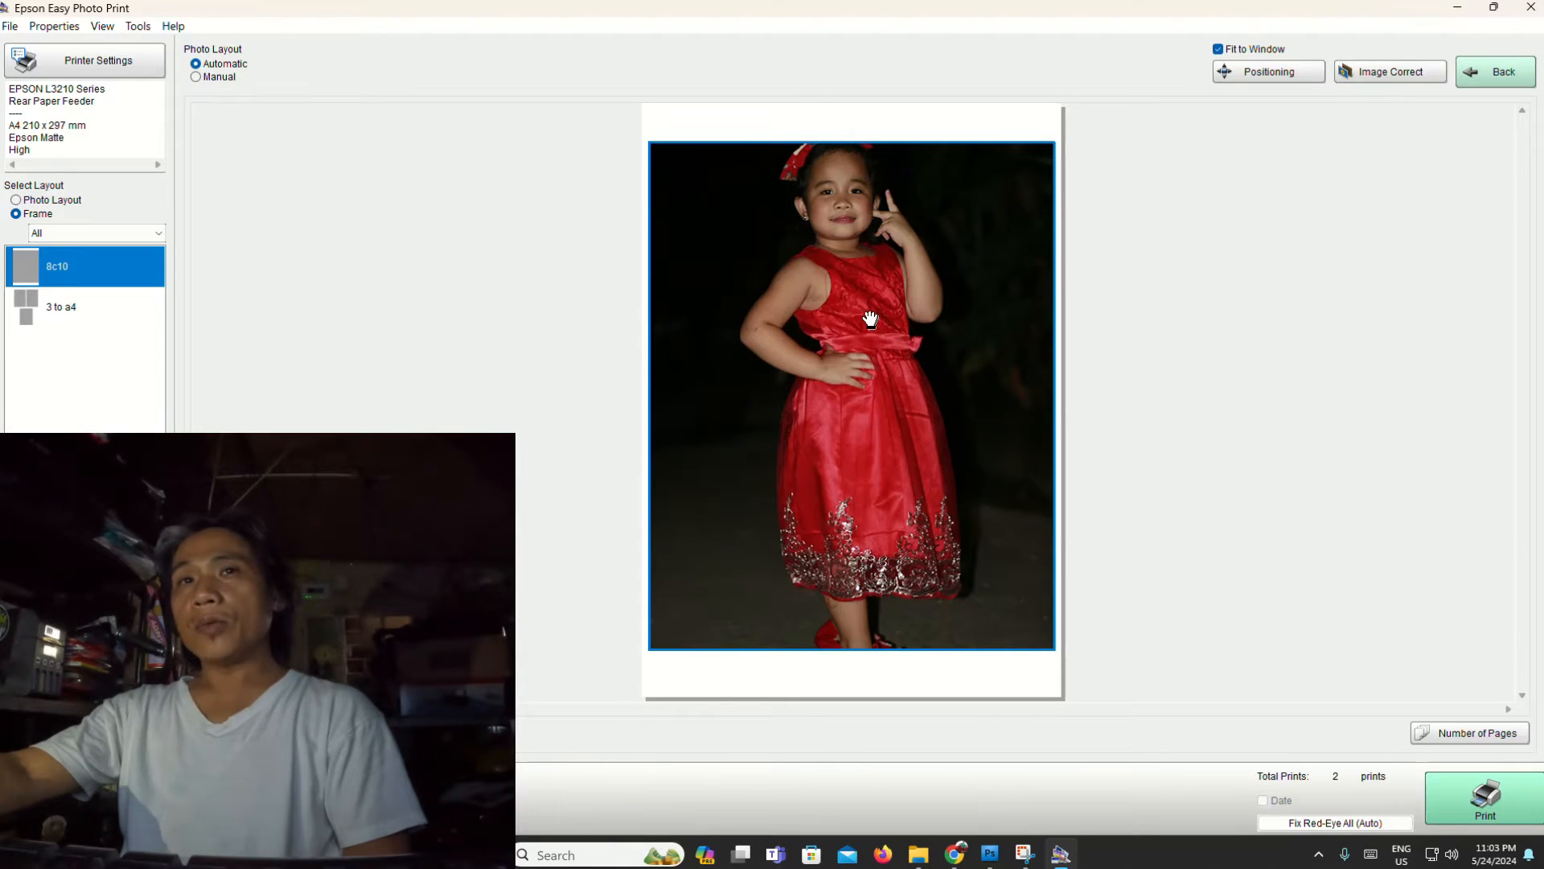
- Reposition the red-dress photo and the yellow-dress photo inside the new frame on their pages
{"action": "left_click_drag", "start_coordinate": [869, 342], "coordinate": [871, 342]}
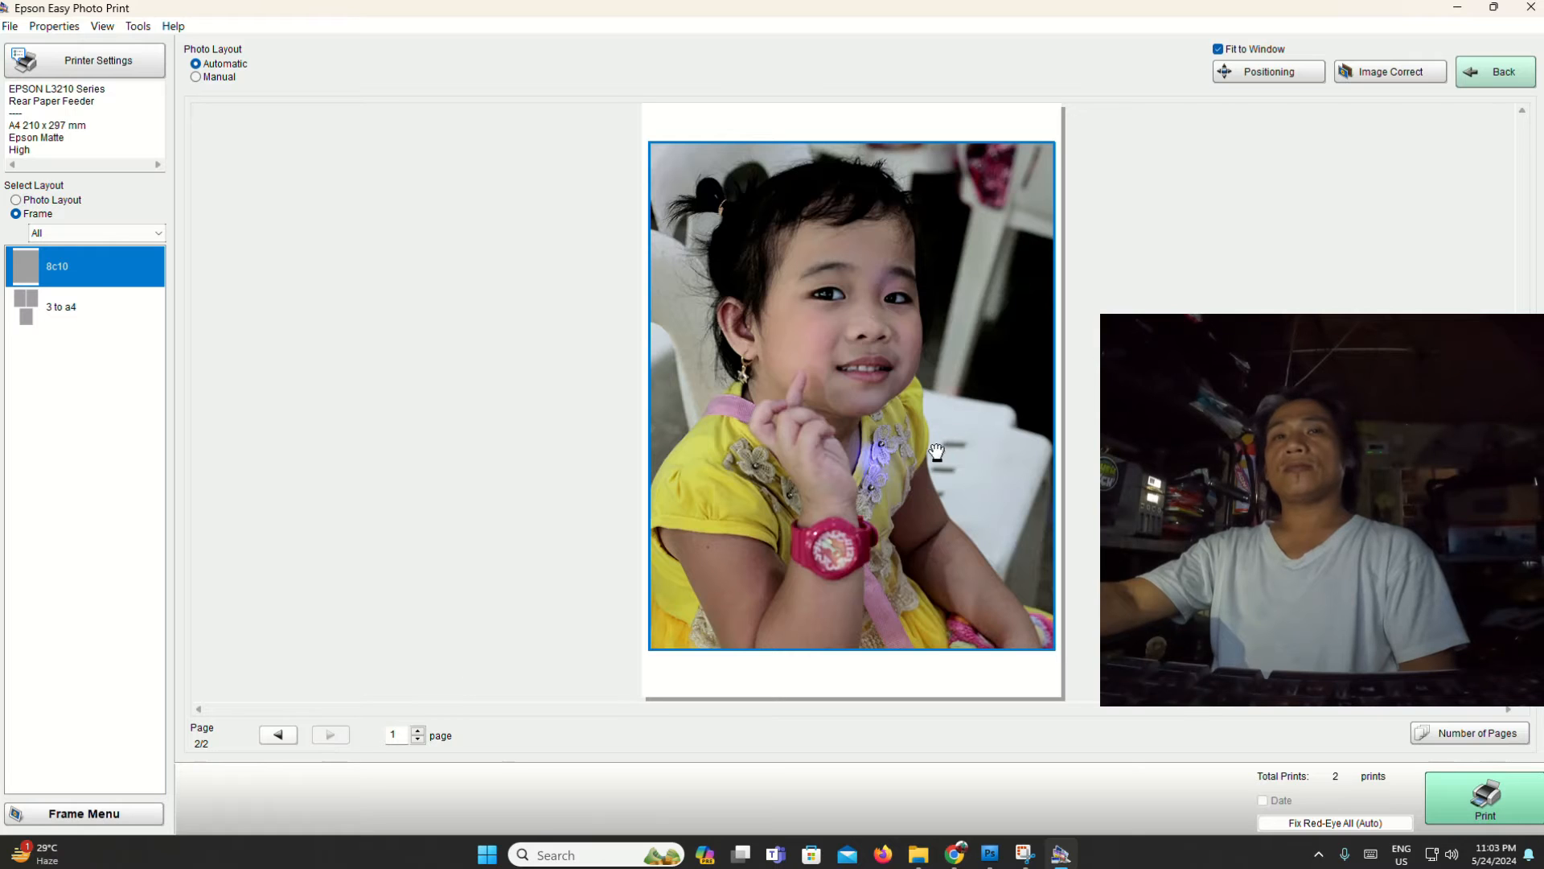
{"action": "mouse_move", "coordinate": [937, 442]}
{"action": "left_mouse_down"}
{"action": "mouse_move", "coordinate": [872, 448]}
{"action": "mouse_move", "coordinate": [938, 468]}
{"action": "left_mouse_up"}
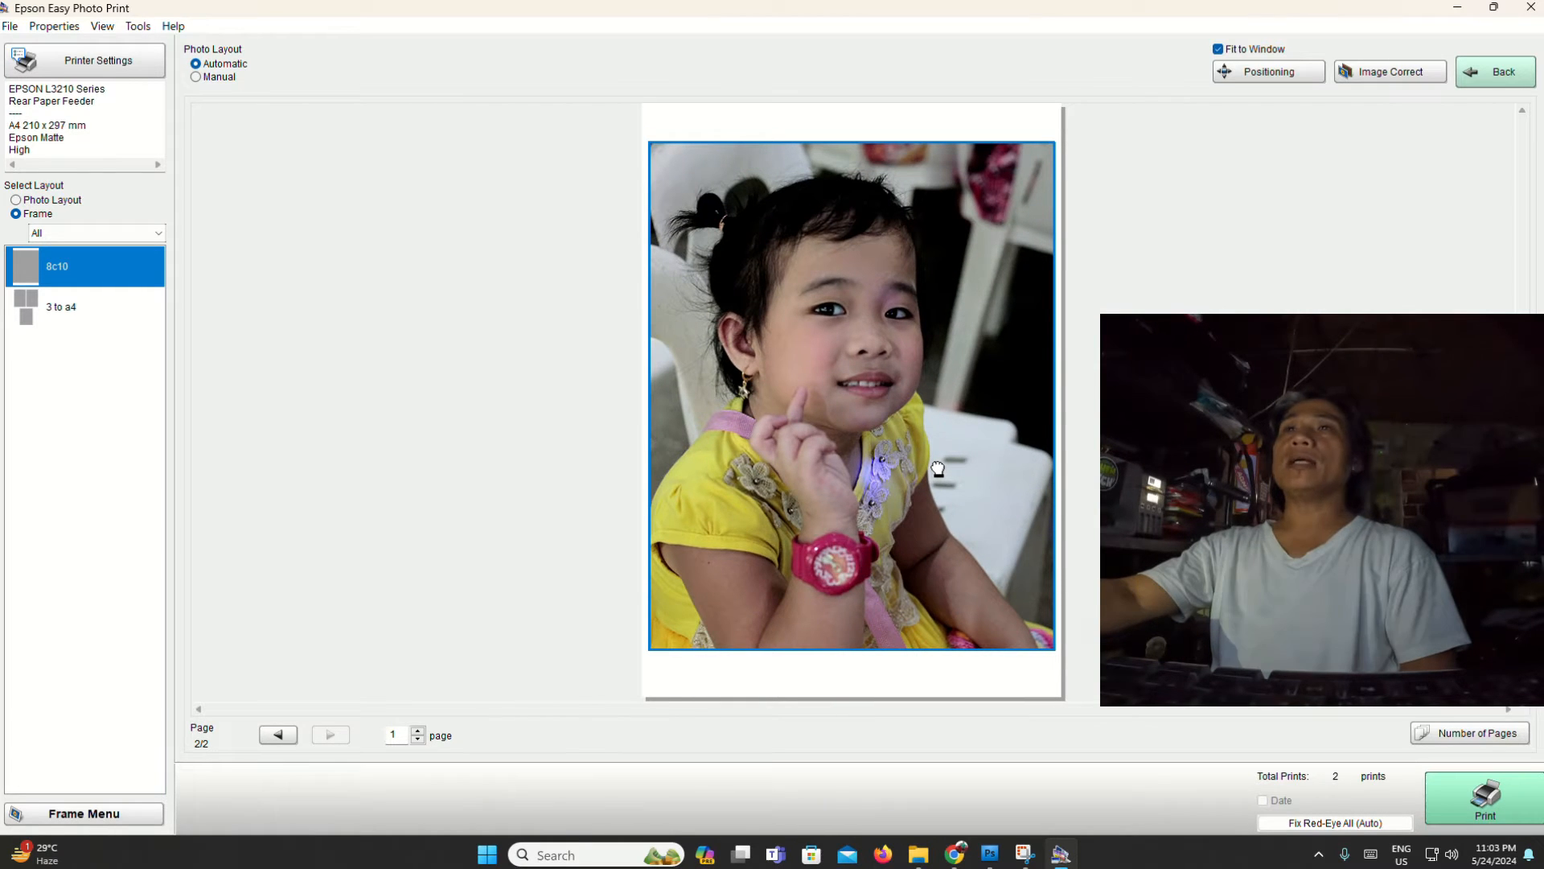
{"action": "left_click_drag", "start_coordinate": [900, 328], "coordinate": [900, 321]}
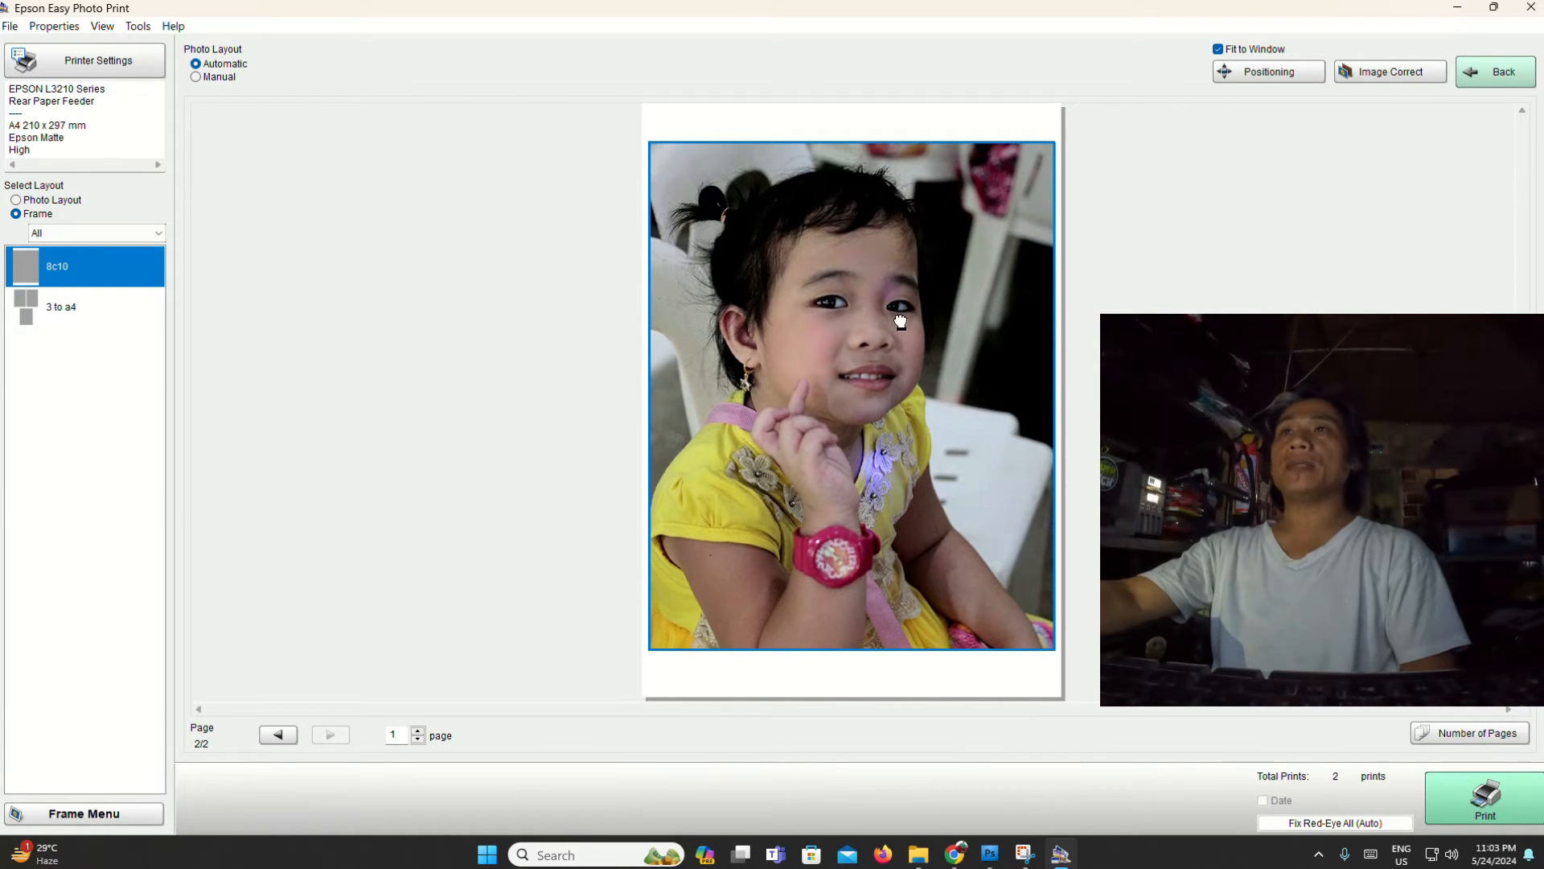
- Return to photo selection and add _MG_6196.JPG, _MG_6197.JPG, _MG_6377.JPG and _MG_6366.JPG to the photos to print
{"action": "left_click", "coordinate": [1496, 72]}
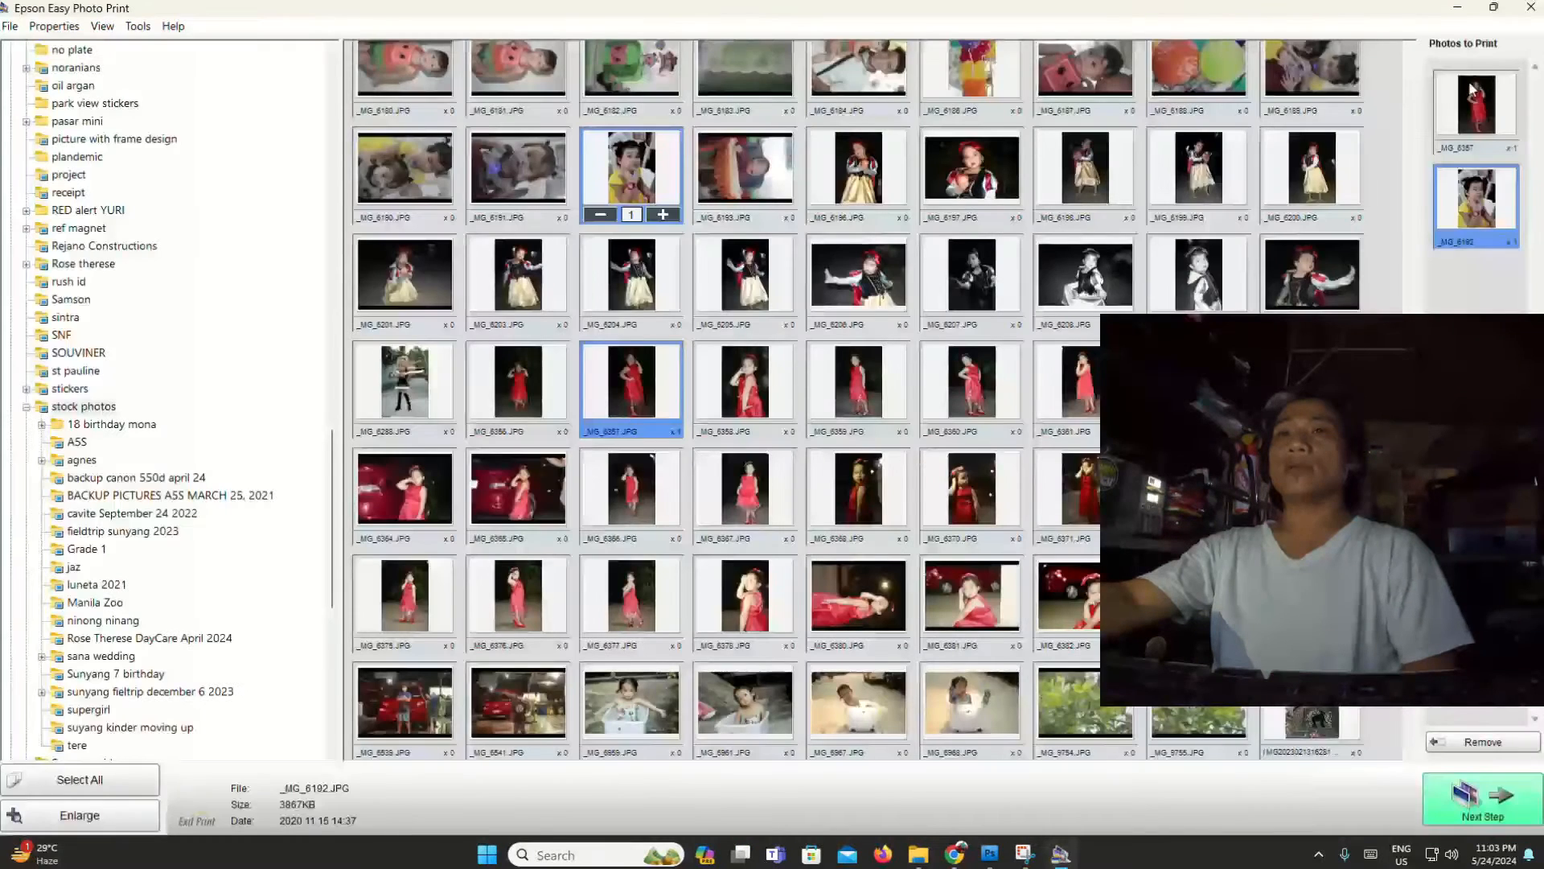
{"action": "left_click", "coordinate": [828, 169]}
{"action": "left_click", "coordinate": [972, 169]}
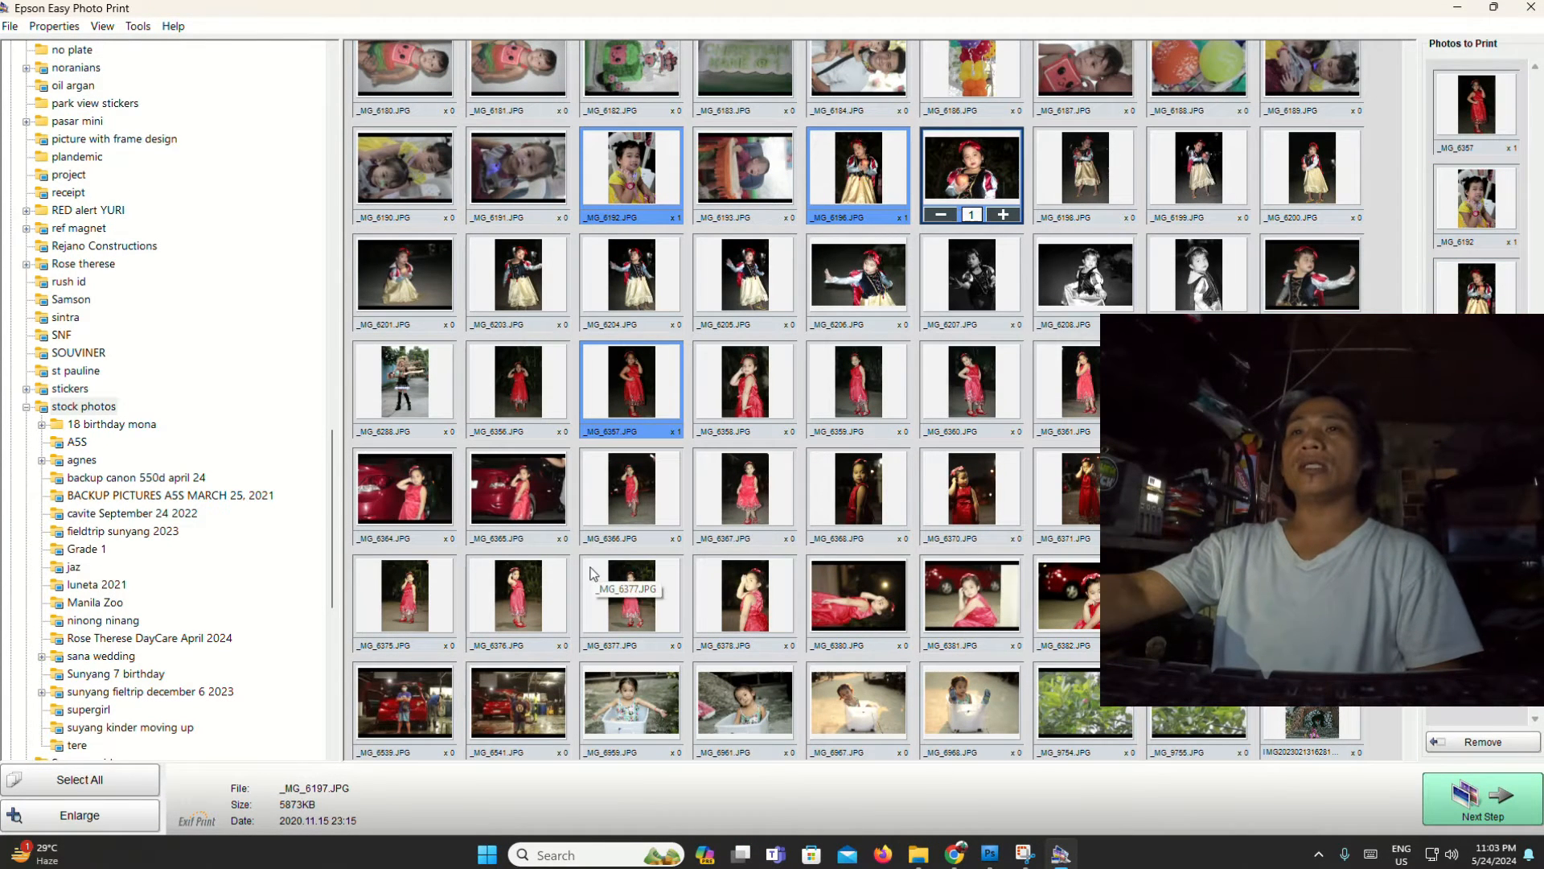
{"action": "scroll", "coordinate": [682, 531], "scroll_direction": "down", "scroll_amount": 2}
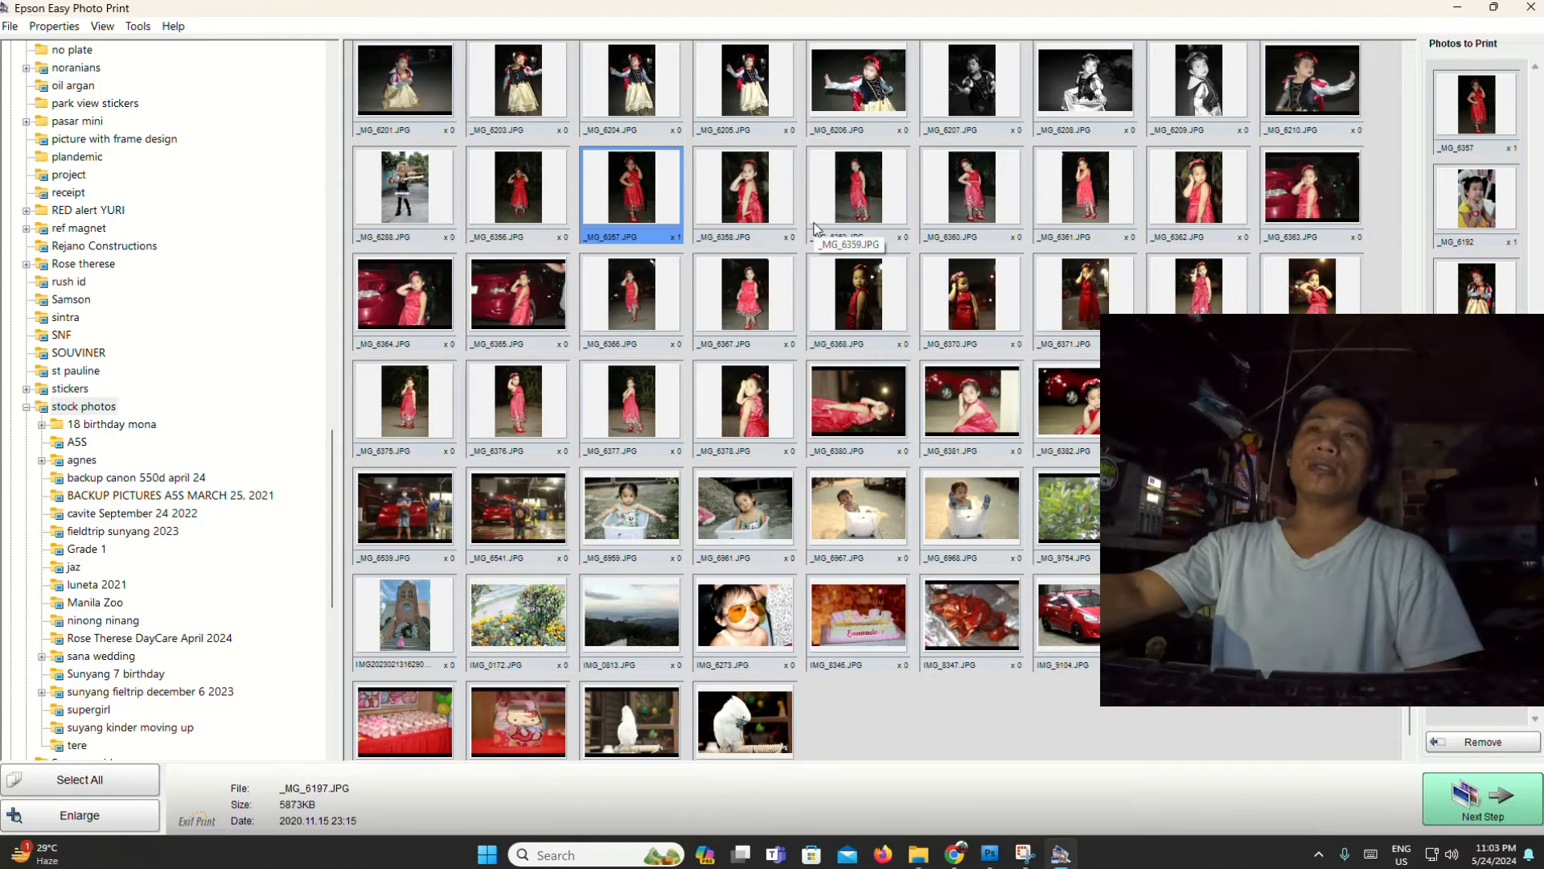
{"action": "left_click", "coordinate": [634, 396]}
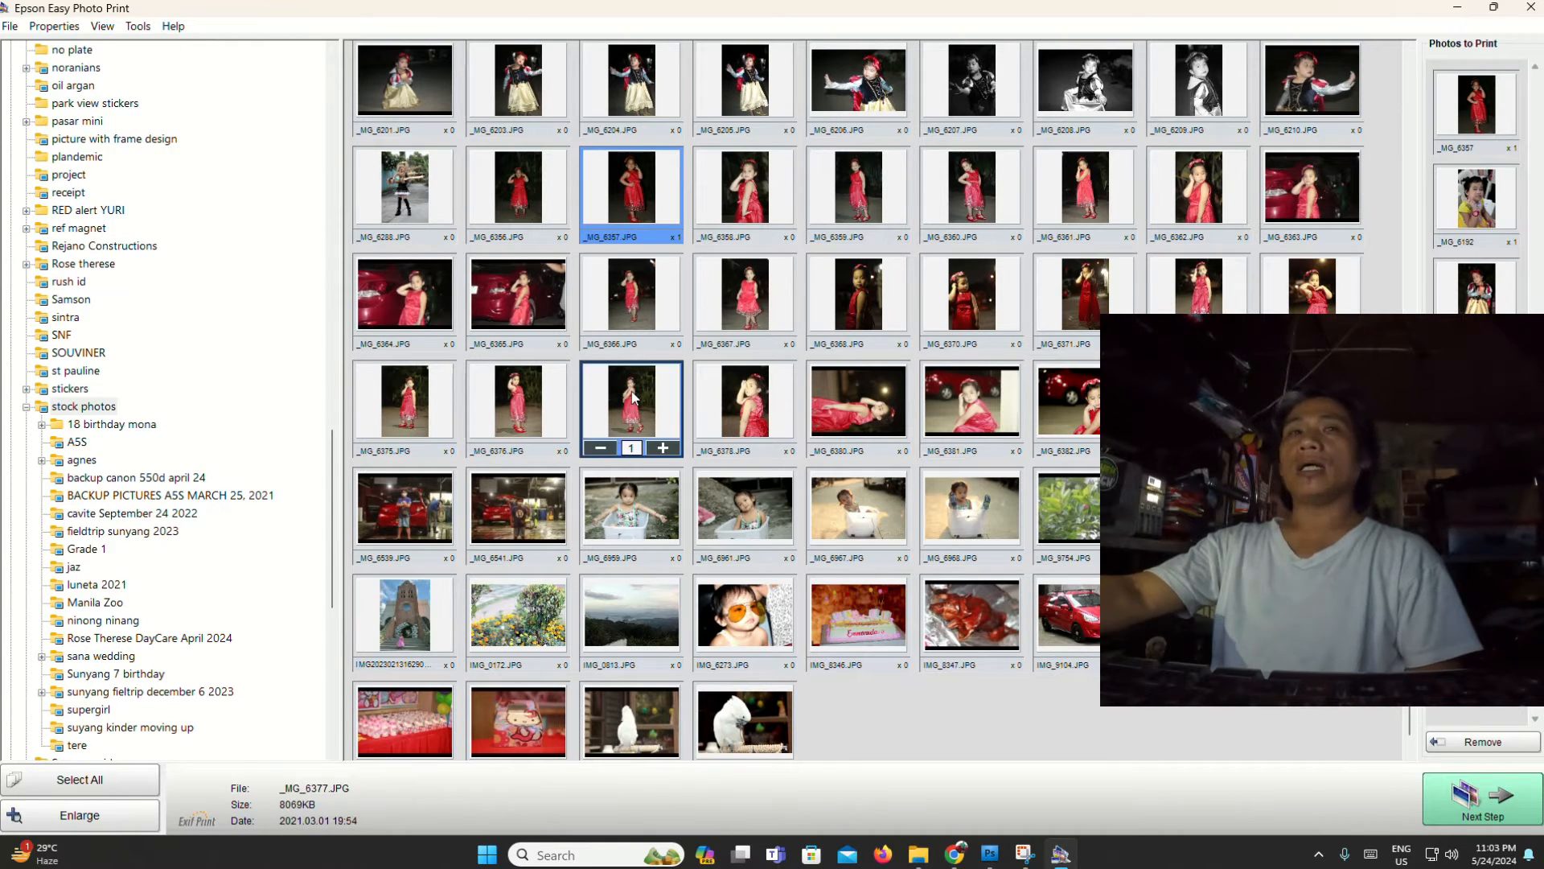
{"action": "left_click", "coordinate": [639, 300]}
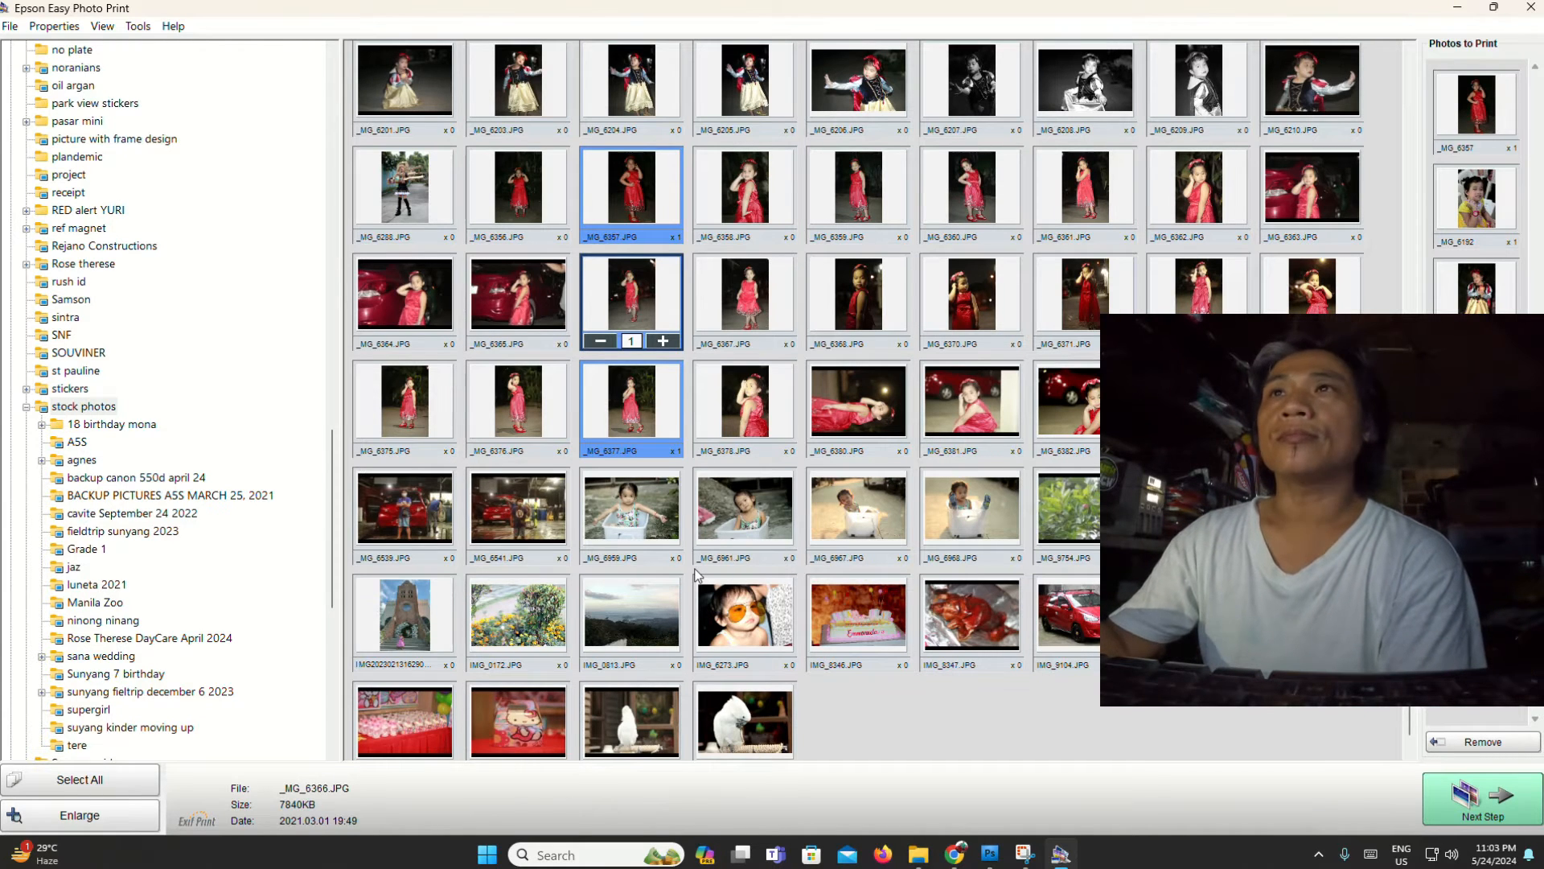
- Open the print layout, reposition the photos on pages 1 and 3 inside the 8c10 frame, and review the remaining pages
{"action": "left_click", "coordinate": [1482, 796]}
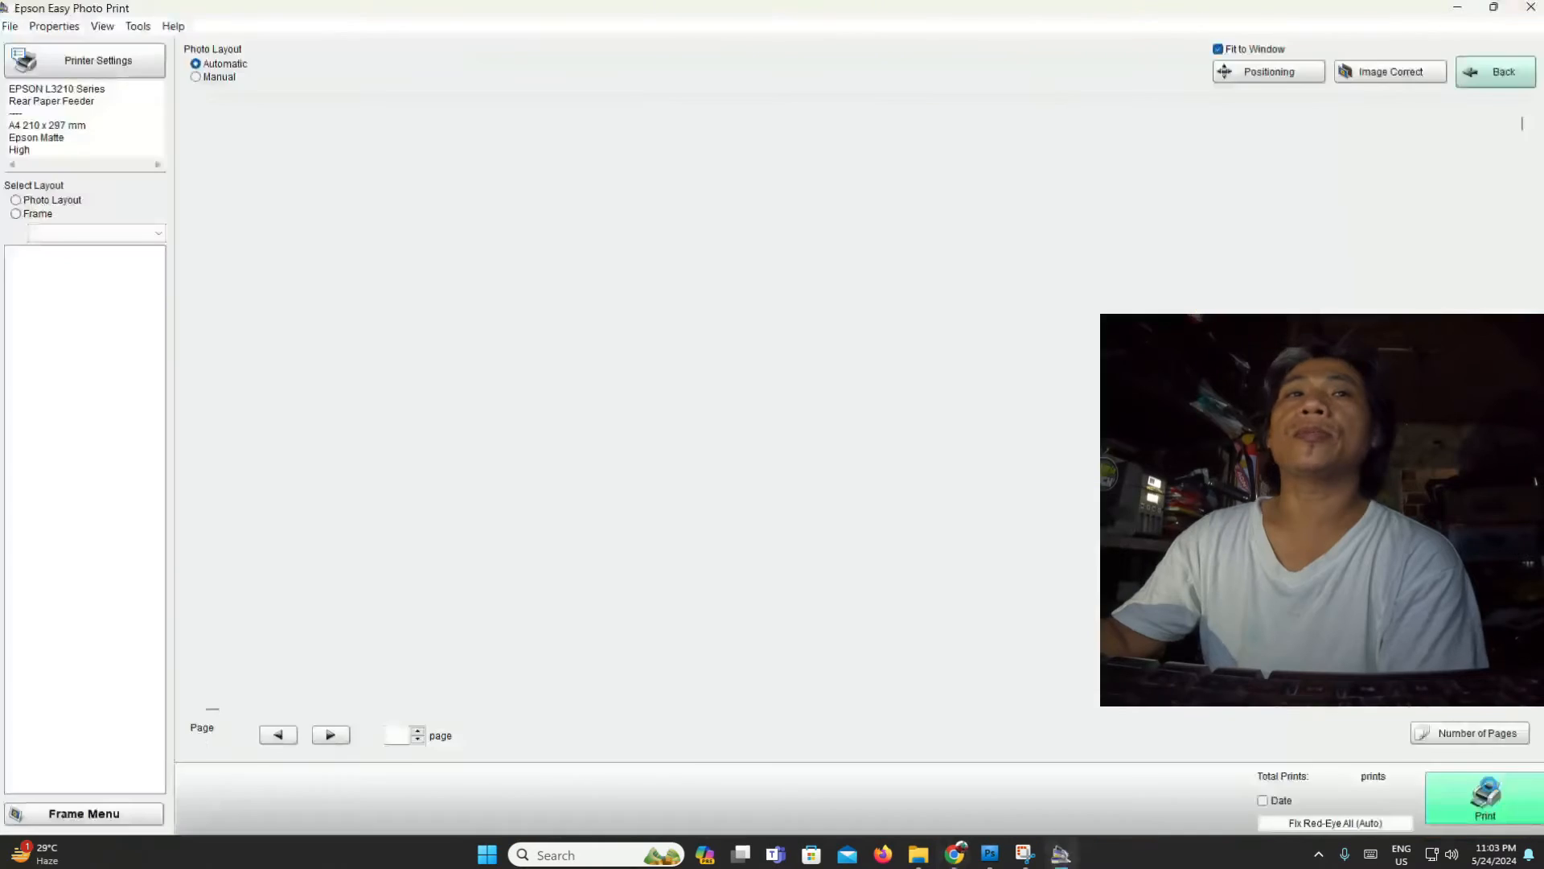
{"action": "left_click_drag", "start_coordinate": [835, 381], "coordinate": [835, 404]}
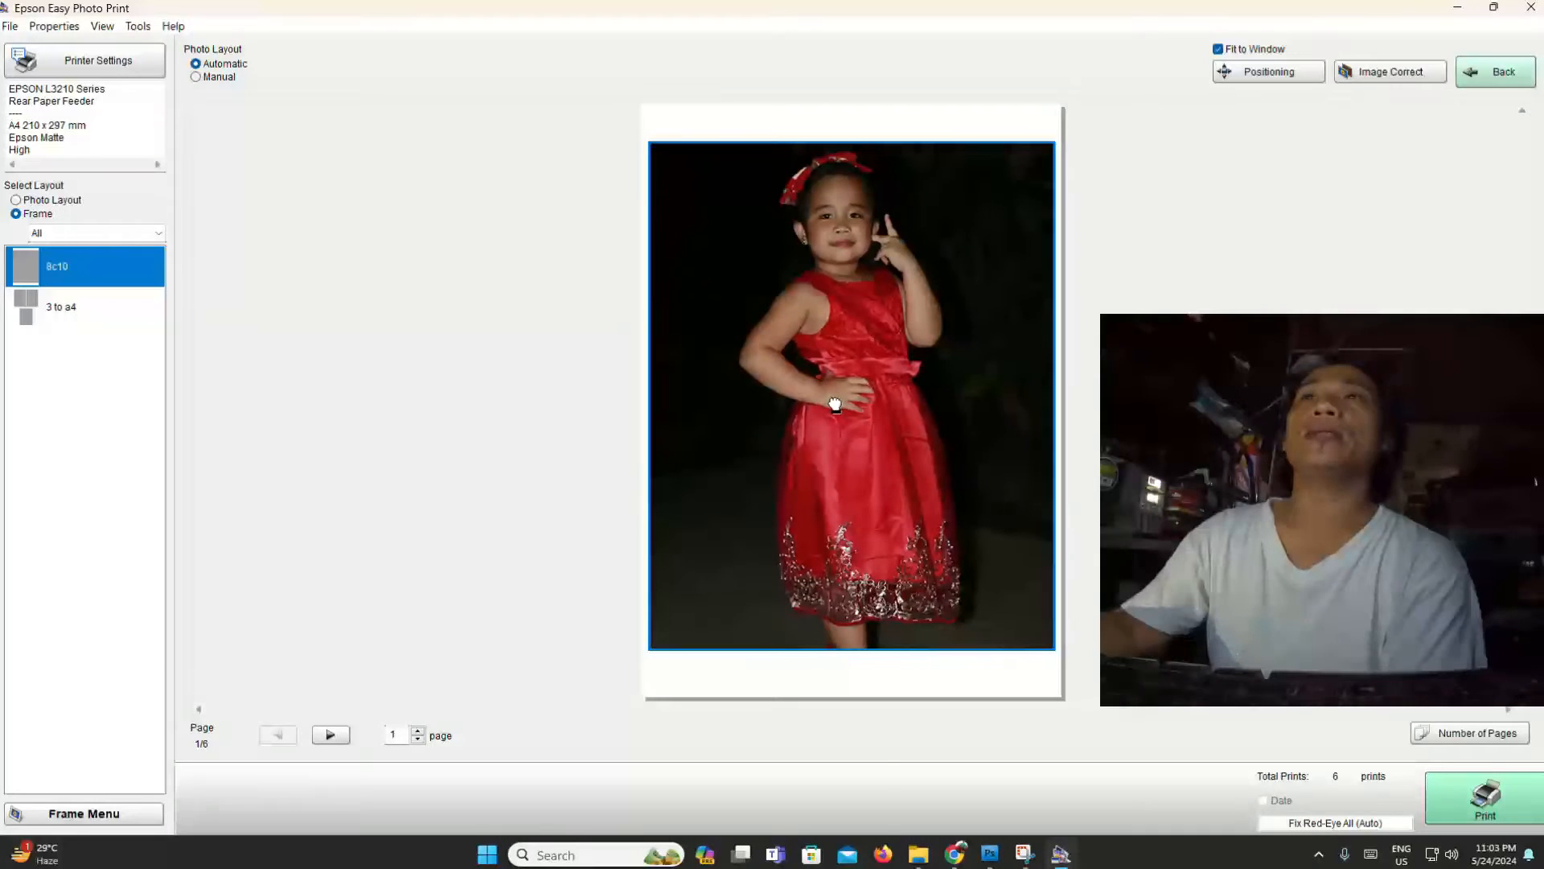
{"action": "left_click", "coordinate": [330, 735]}
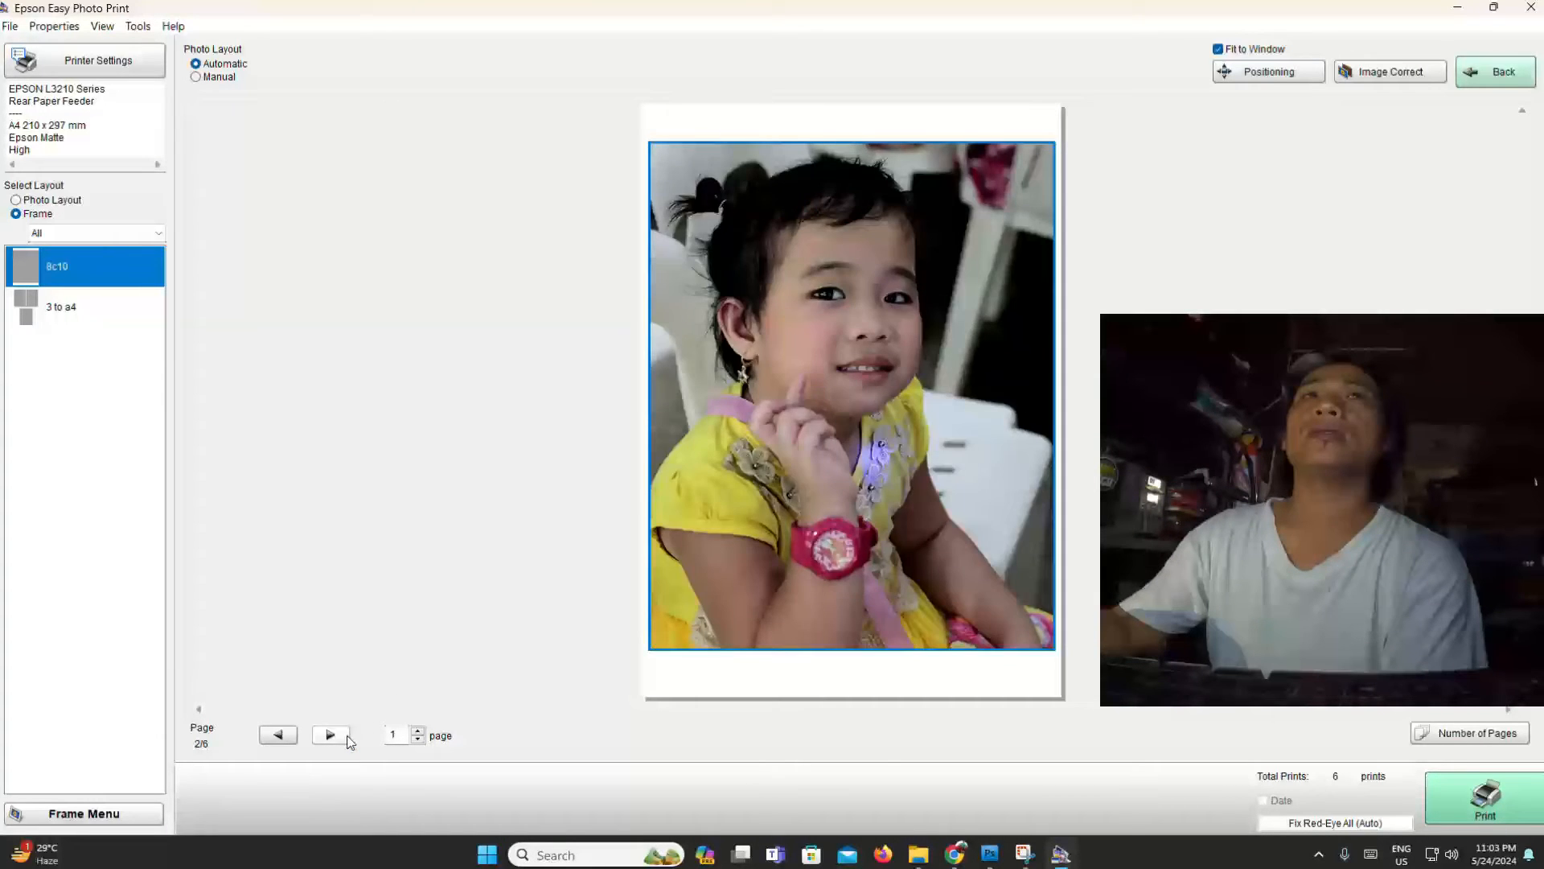
{"action": "left_click", "coordinate": [330, 735]}
{"action": "left_click_drag", "start_coordinate": [849, 446], "coordinate": [837, 459]}
{"action": "left_click_drag", "start_coordinate": [770, 571], "coordinate": [816, 561]}
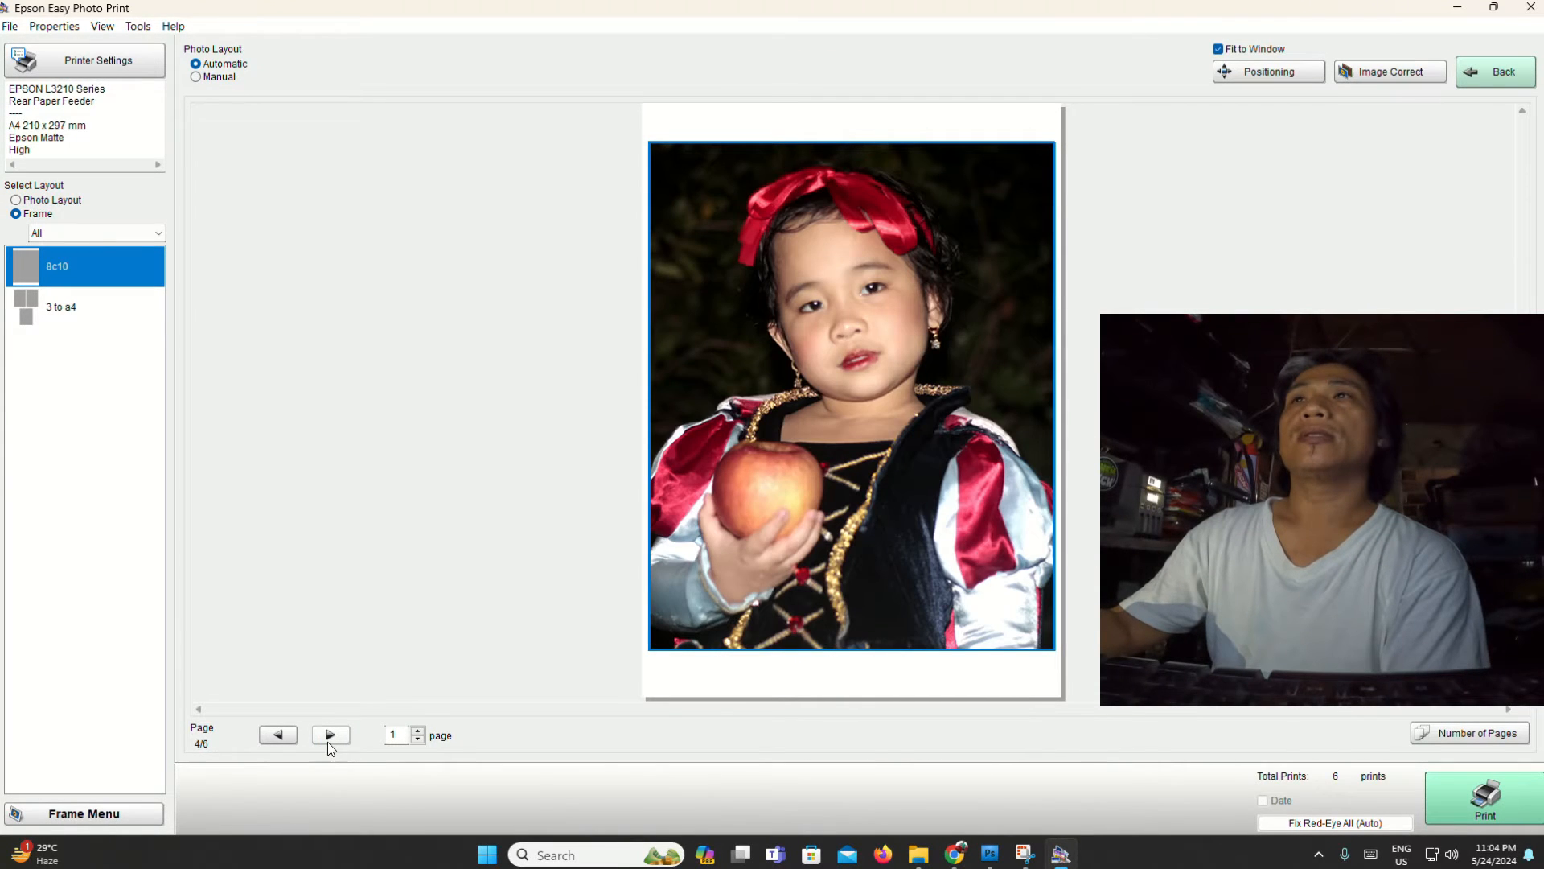
{"action": "left_click", "coordinate": [331, 736]}
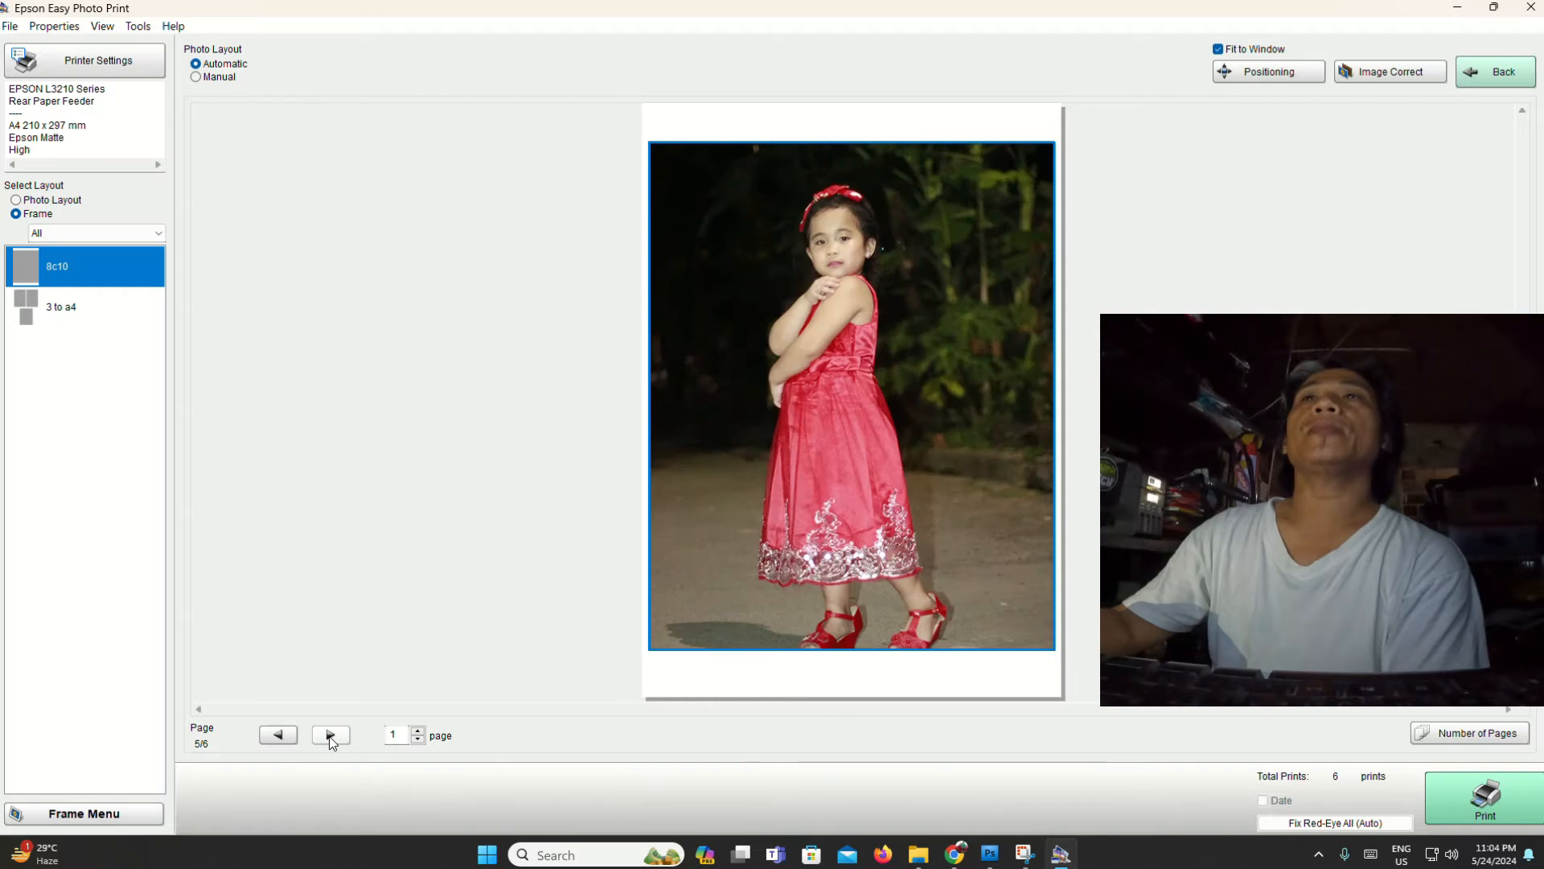
{"action": "left_click", "coordinate": [329, 734]}
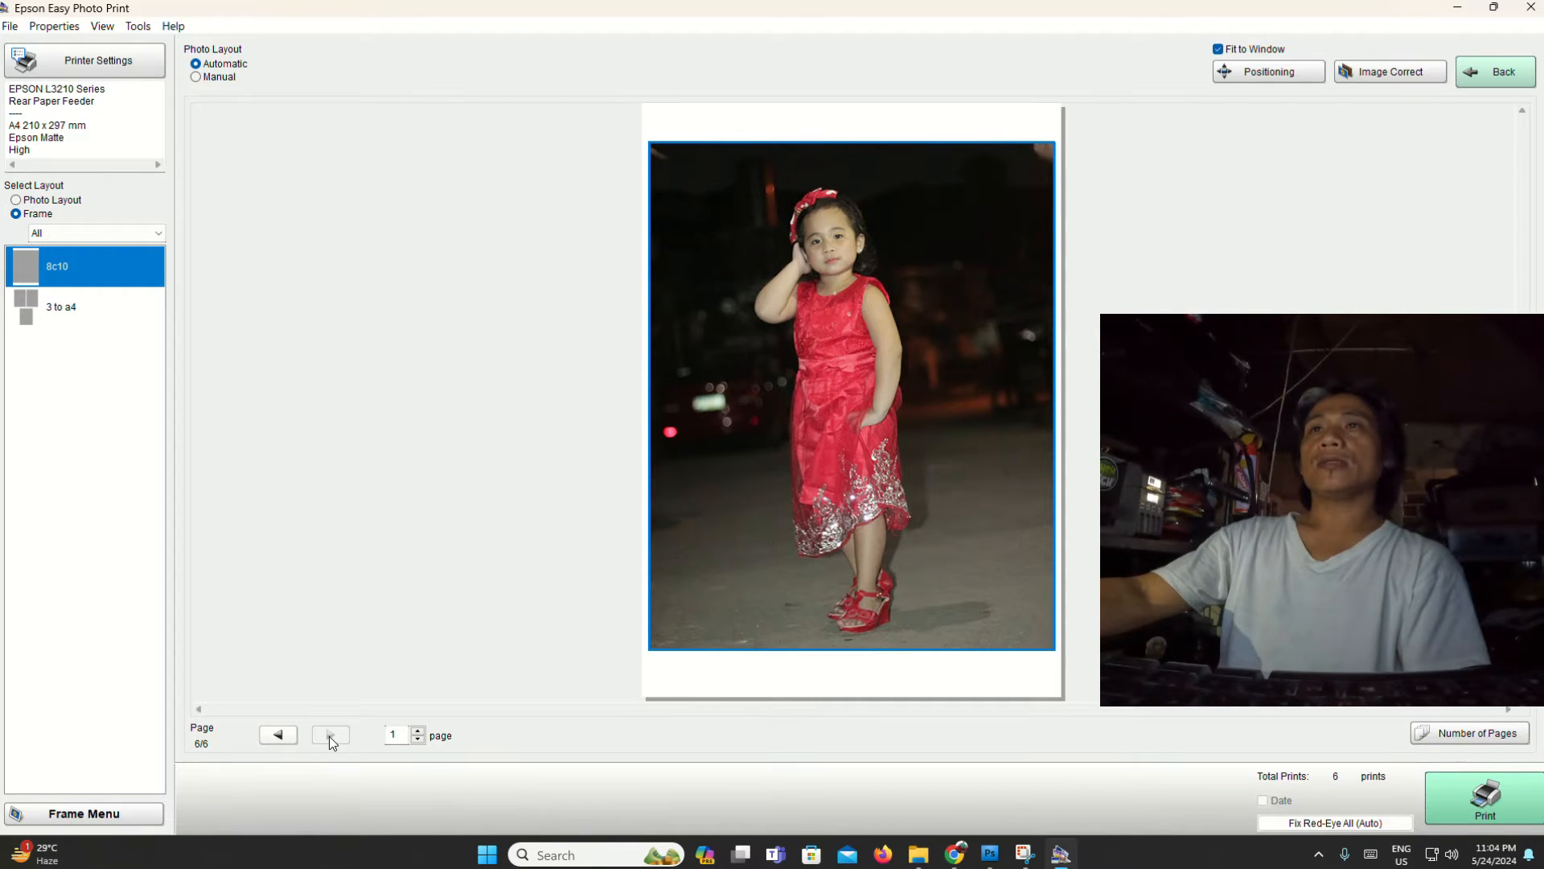
{"action": "left_click", "coordinate": [282, 734]}
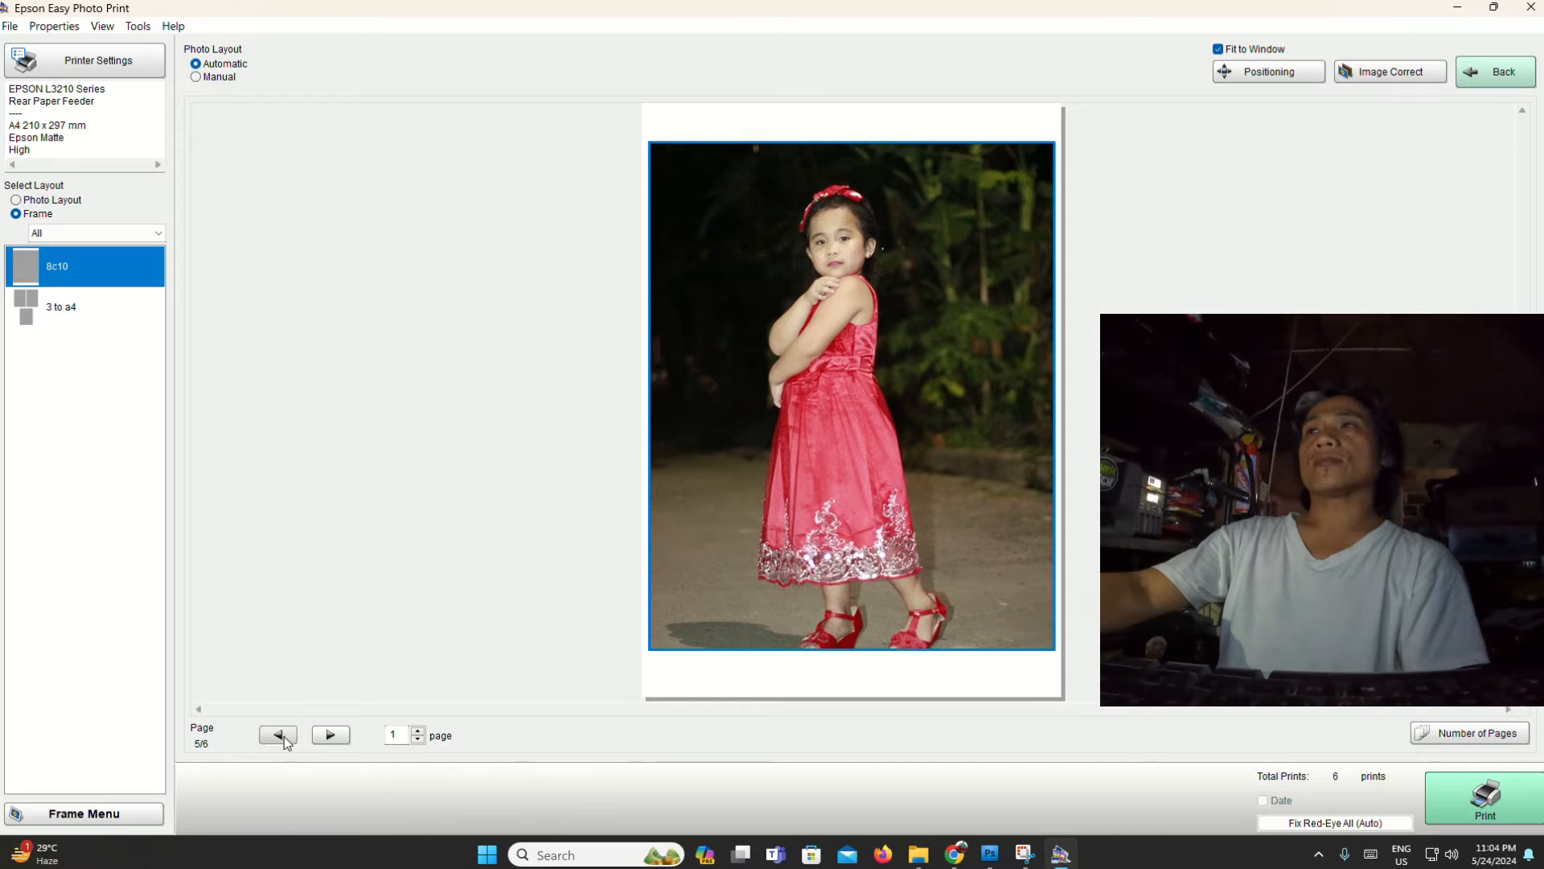
{"action": "left_click", "coordinate": [283, 735]}
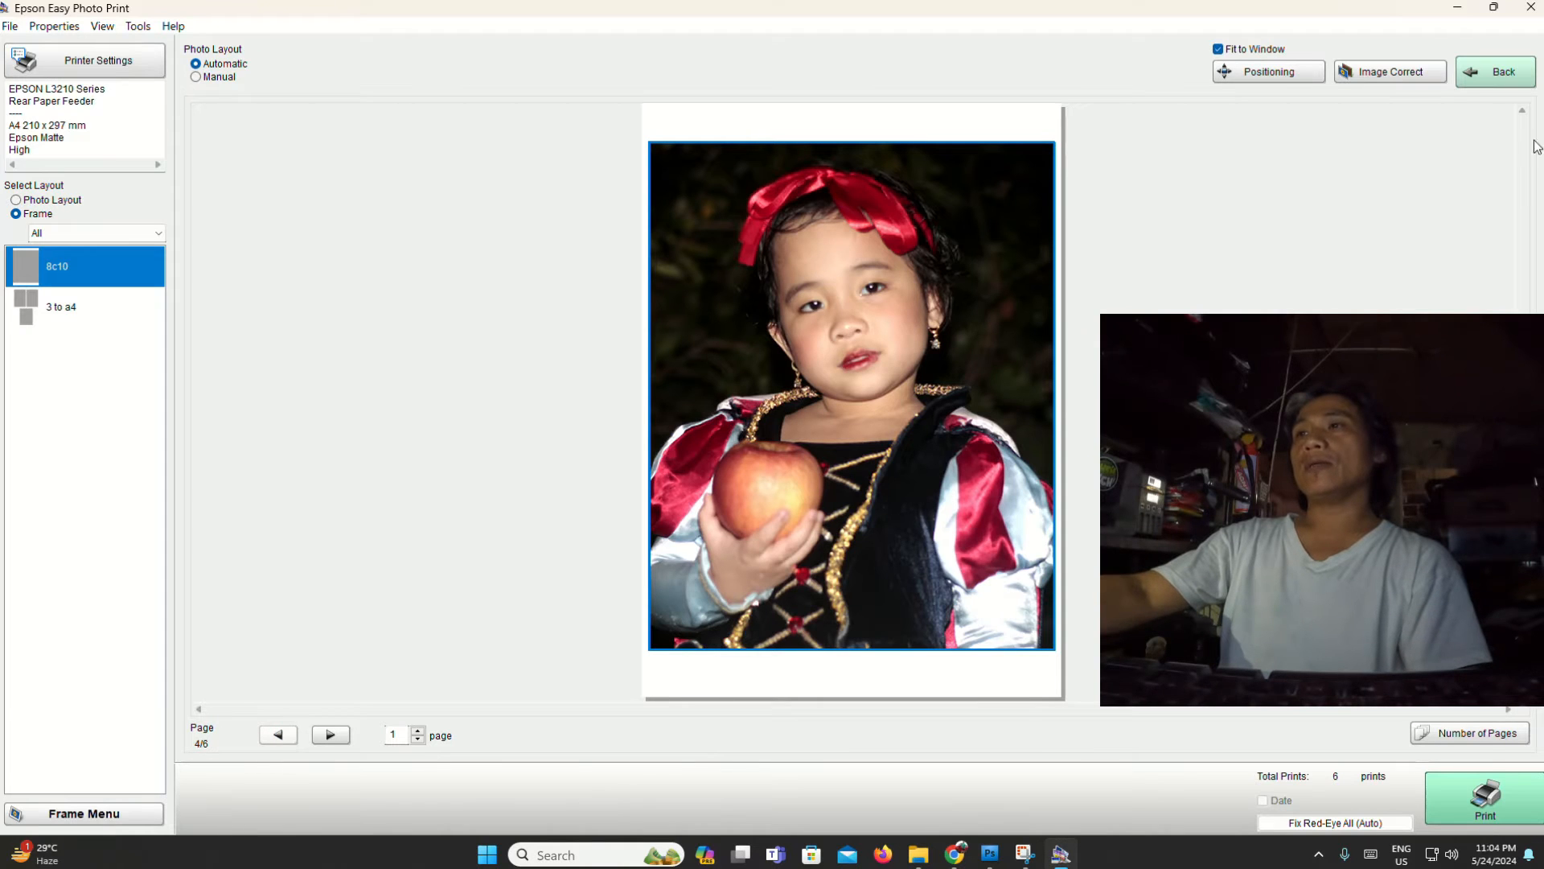
- Return to photo selection and remove _MG_6366, _MG_6357, _MG_6192 and _MG_6197 from the photos to print
{"action": "left_click", "coordinate": [1494, 73]}
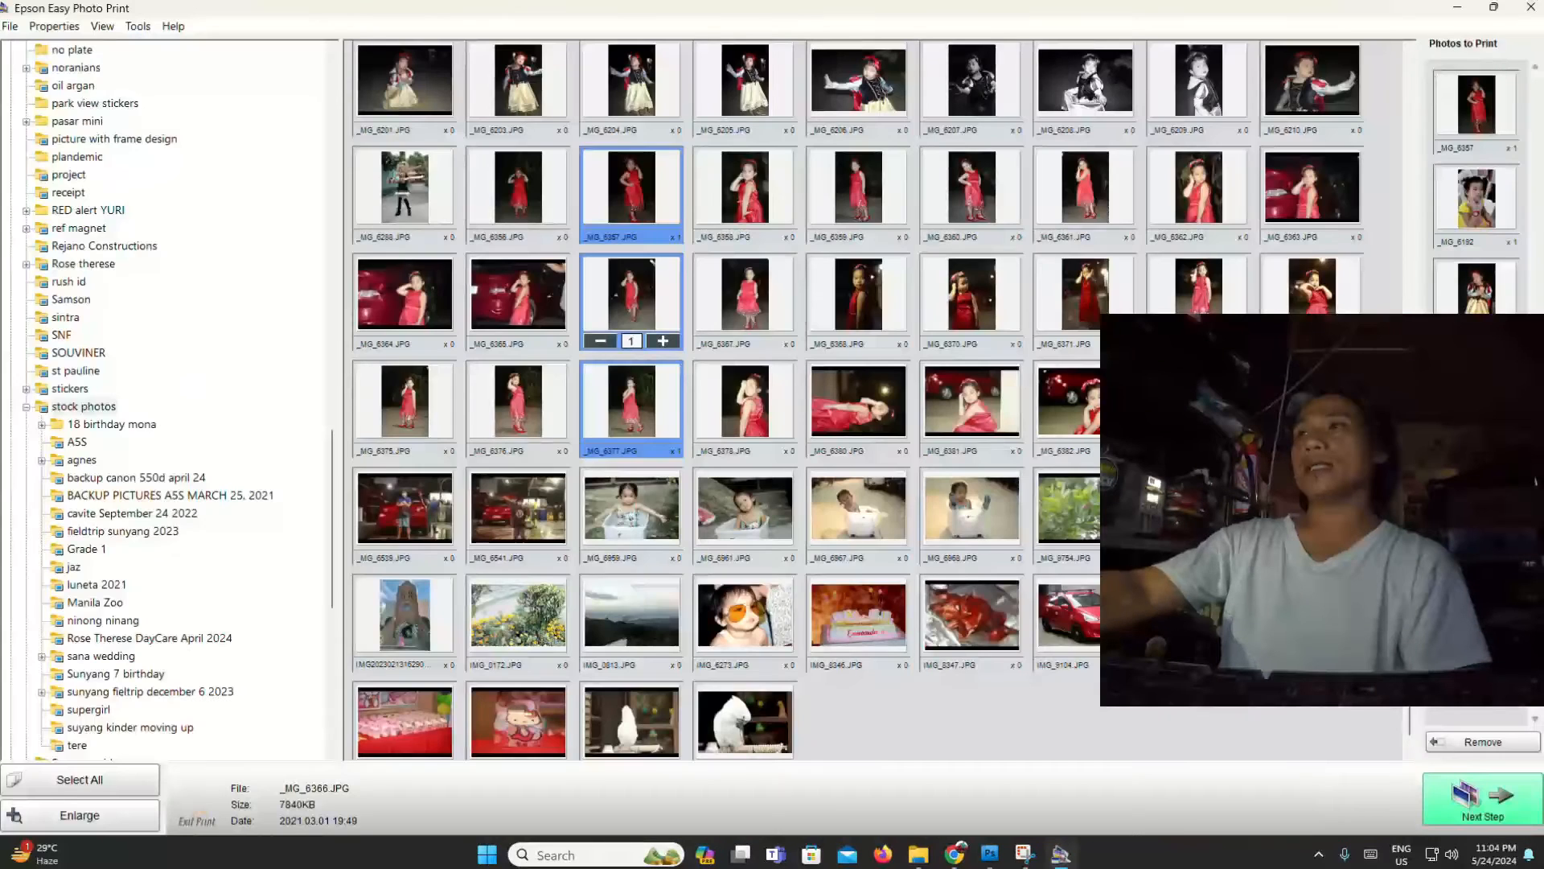
{"action": "left_click", "coordinate": [1484, 740]}
{"action": "left_click", "coordinate": [1492, 147]}
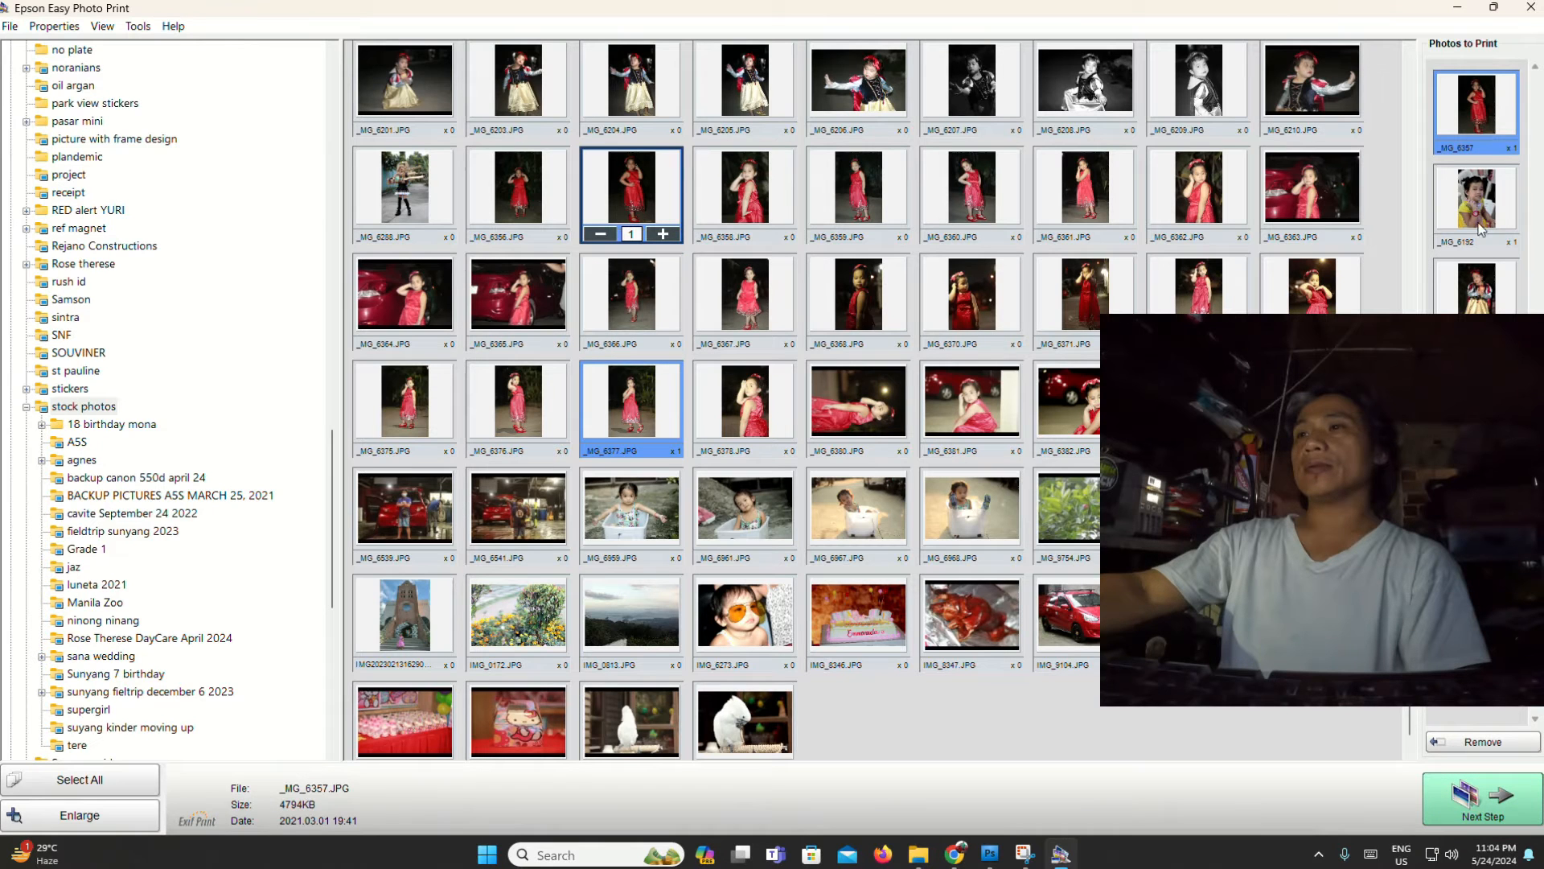
{"action": "left_click", "coordinate": [1484, 741]}
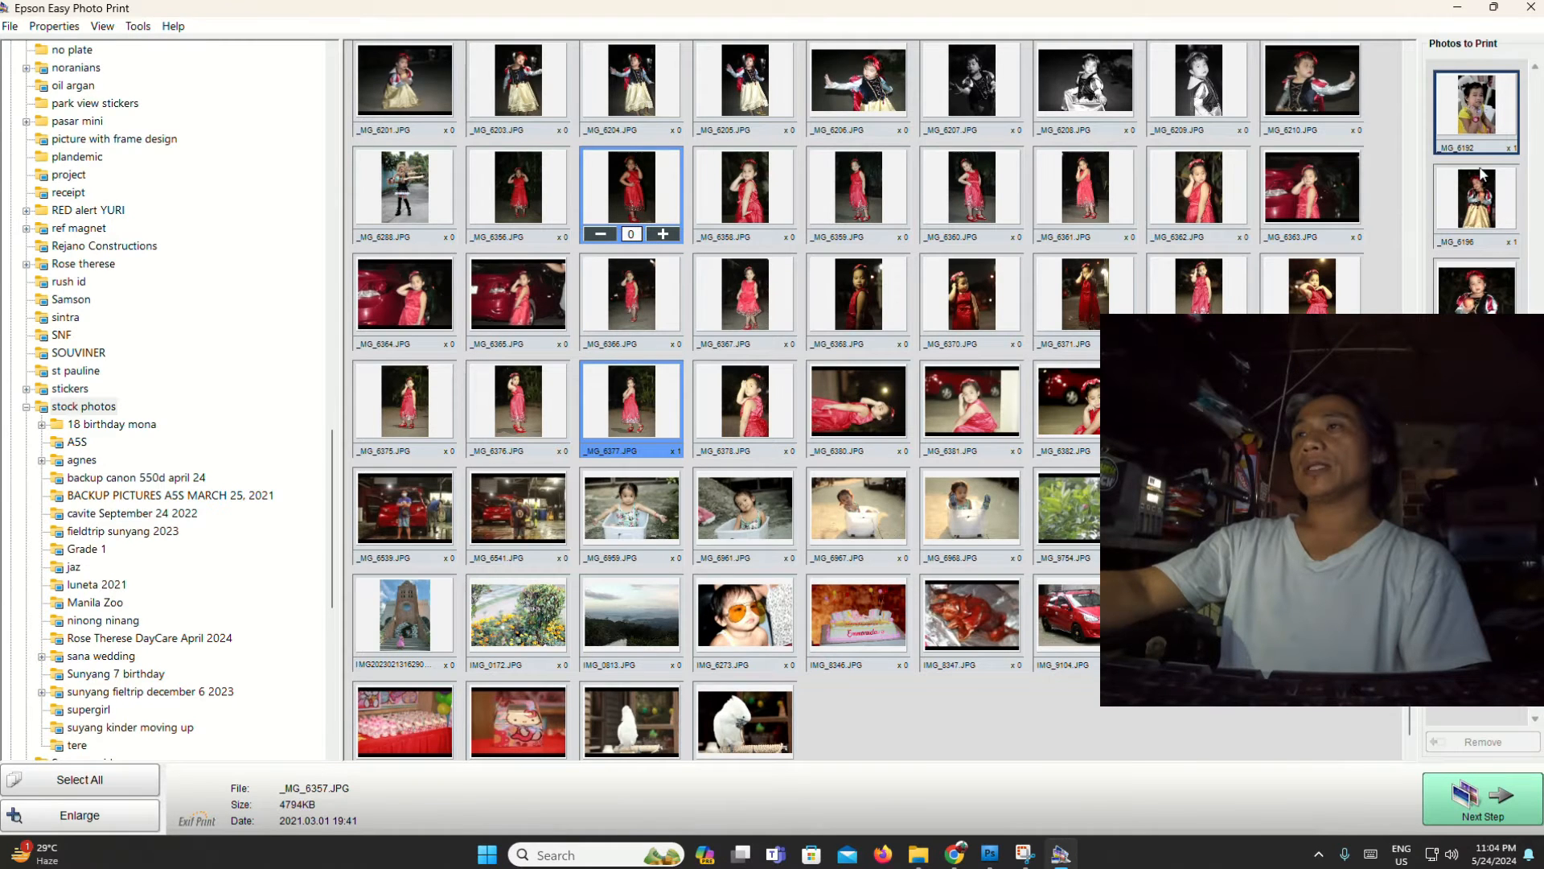
{"action": "left_click", "coordinate": [1477, 106]}
{"action": "left_click", "coordinate": [1488, 742]}
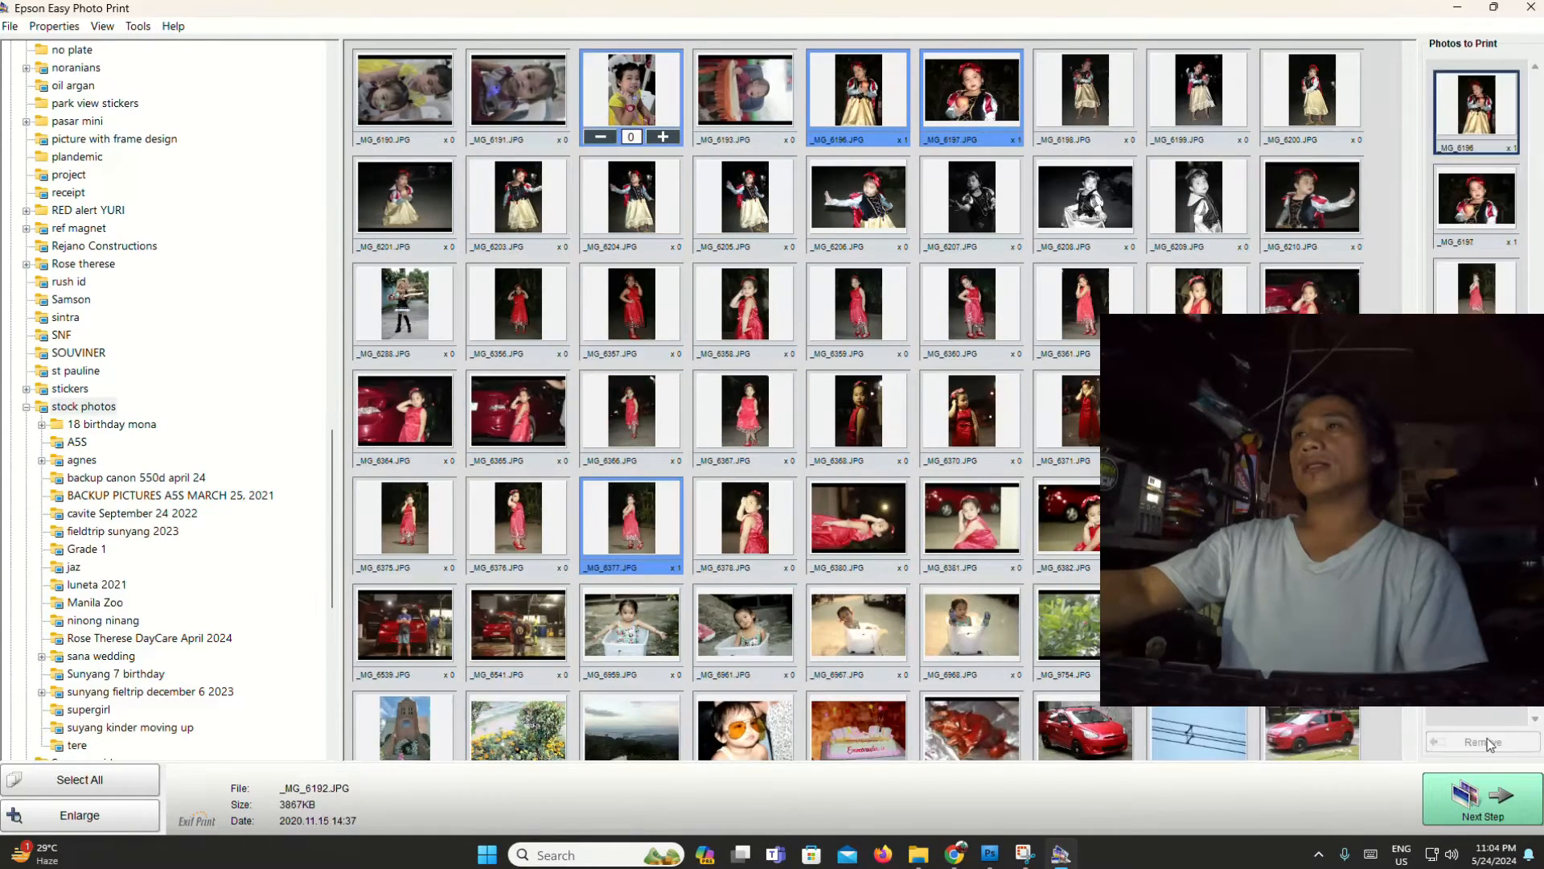
{"action": "left_click", "coordinate": [1483, 300]}
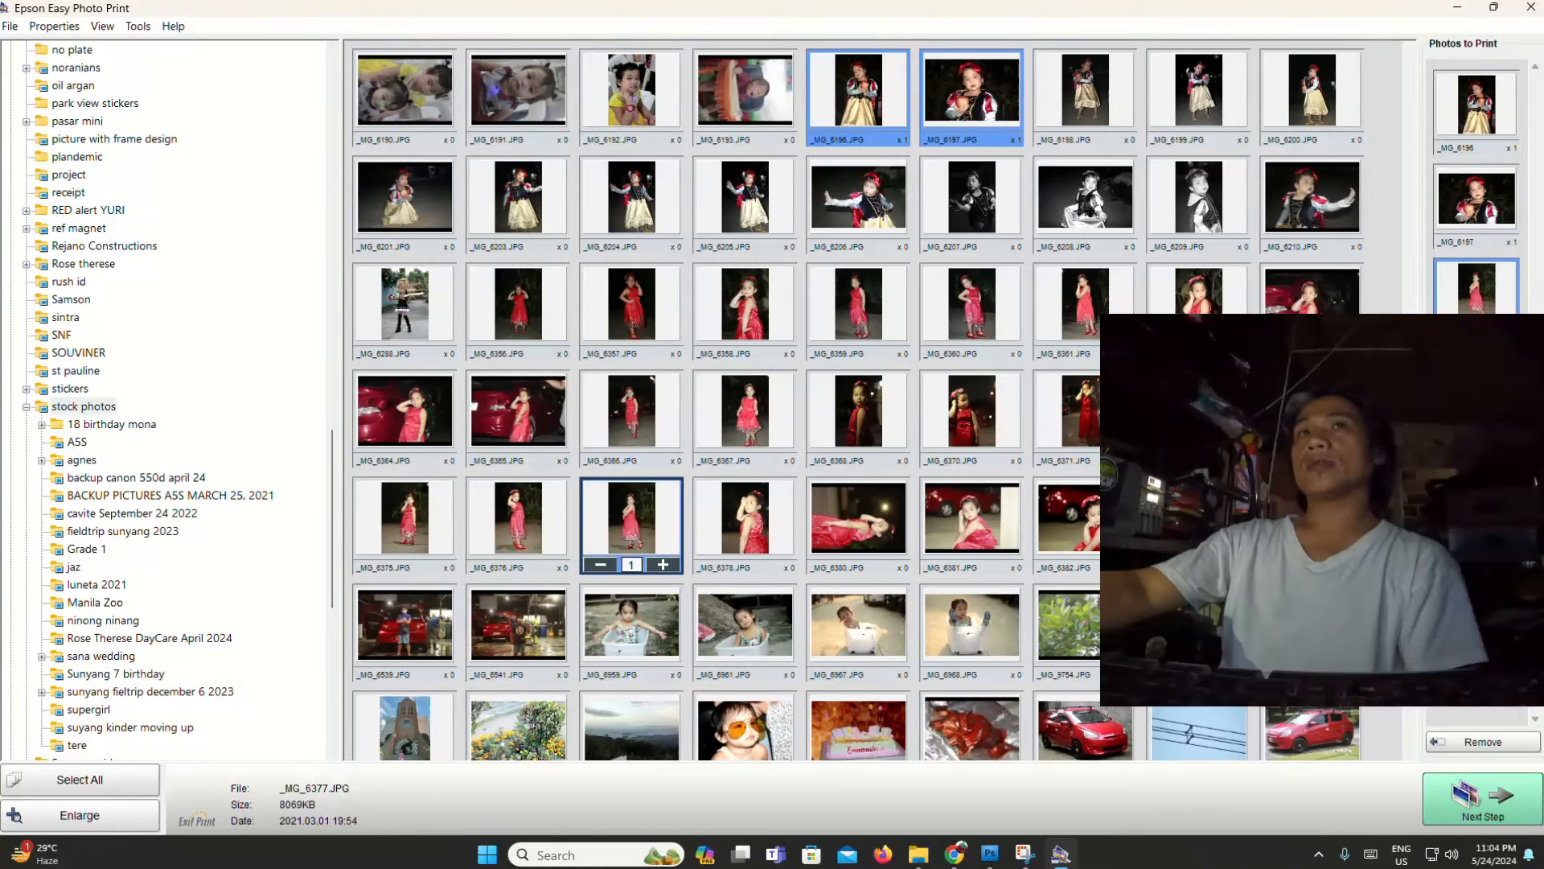
{"action": "left_click", "coordinate": [1469, 194]}
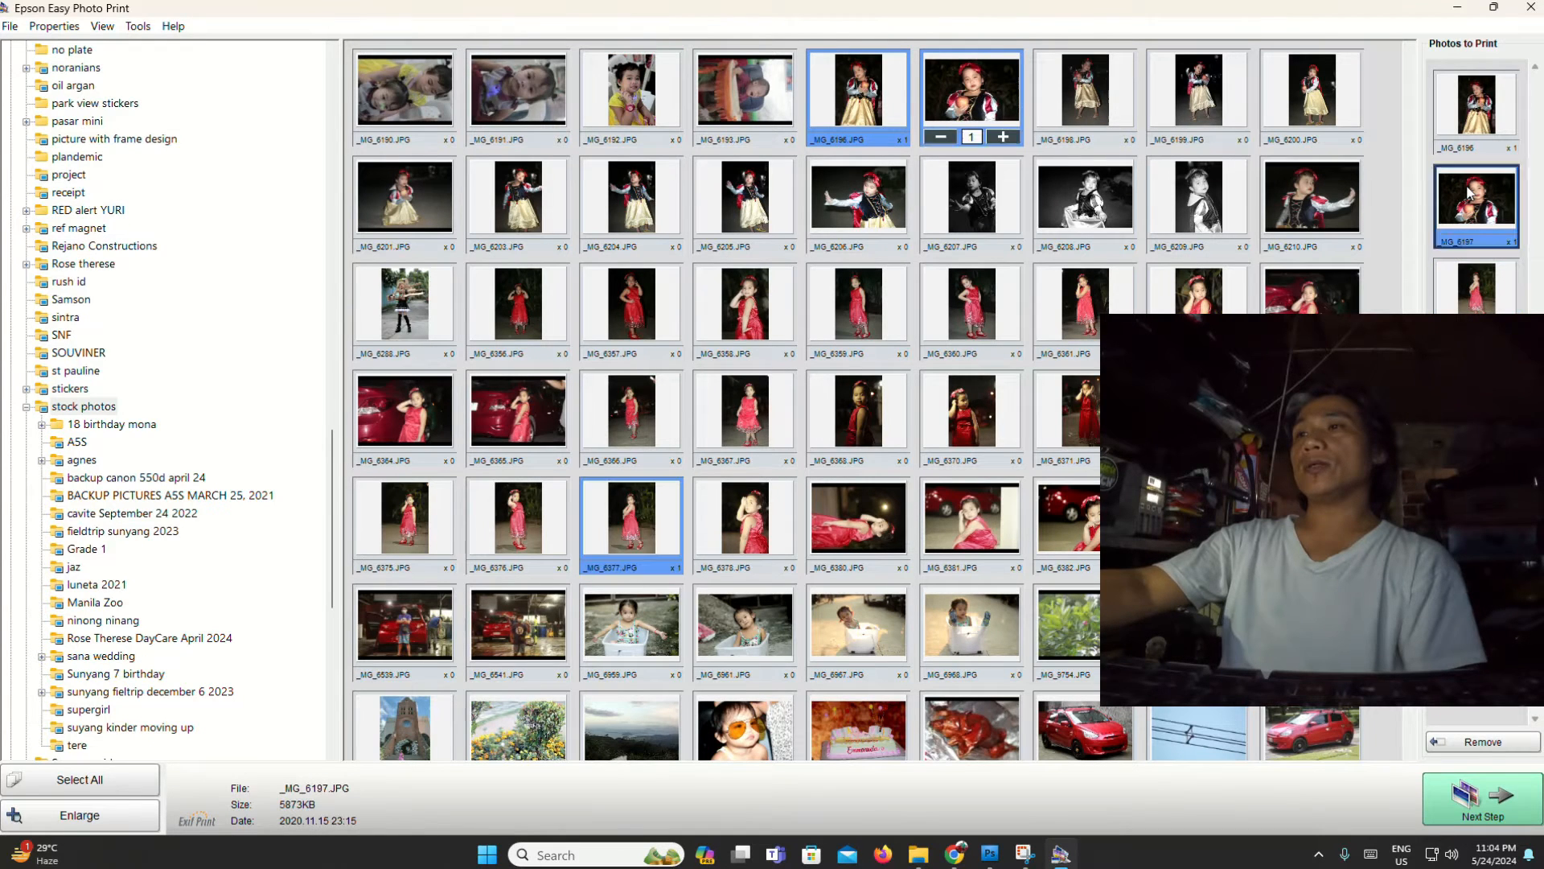
{"action": "left_click", "coordinate": [1488, 743]}
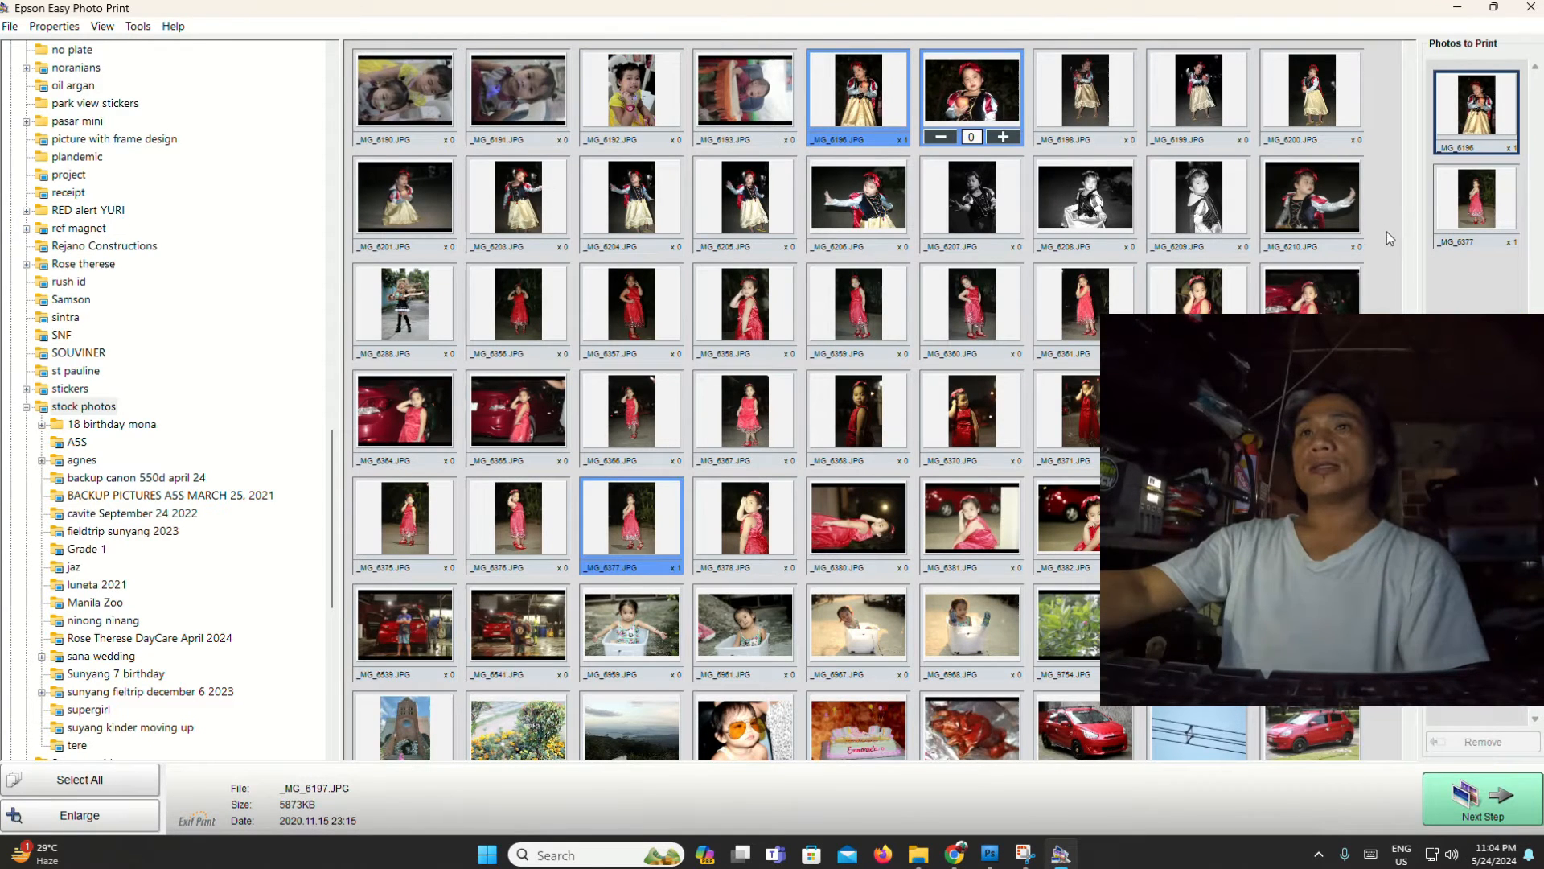
- Proceed to the print layout with the remaining photos and open the printer settings
{"action": "left_click", "coordinate": [1488, 797]}
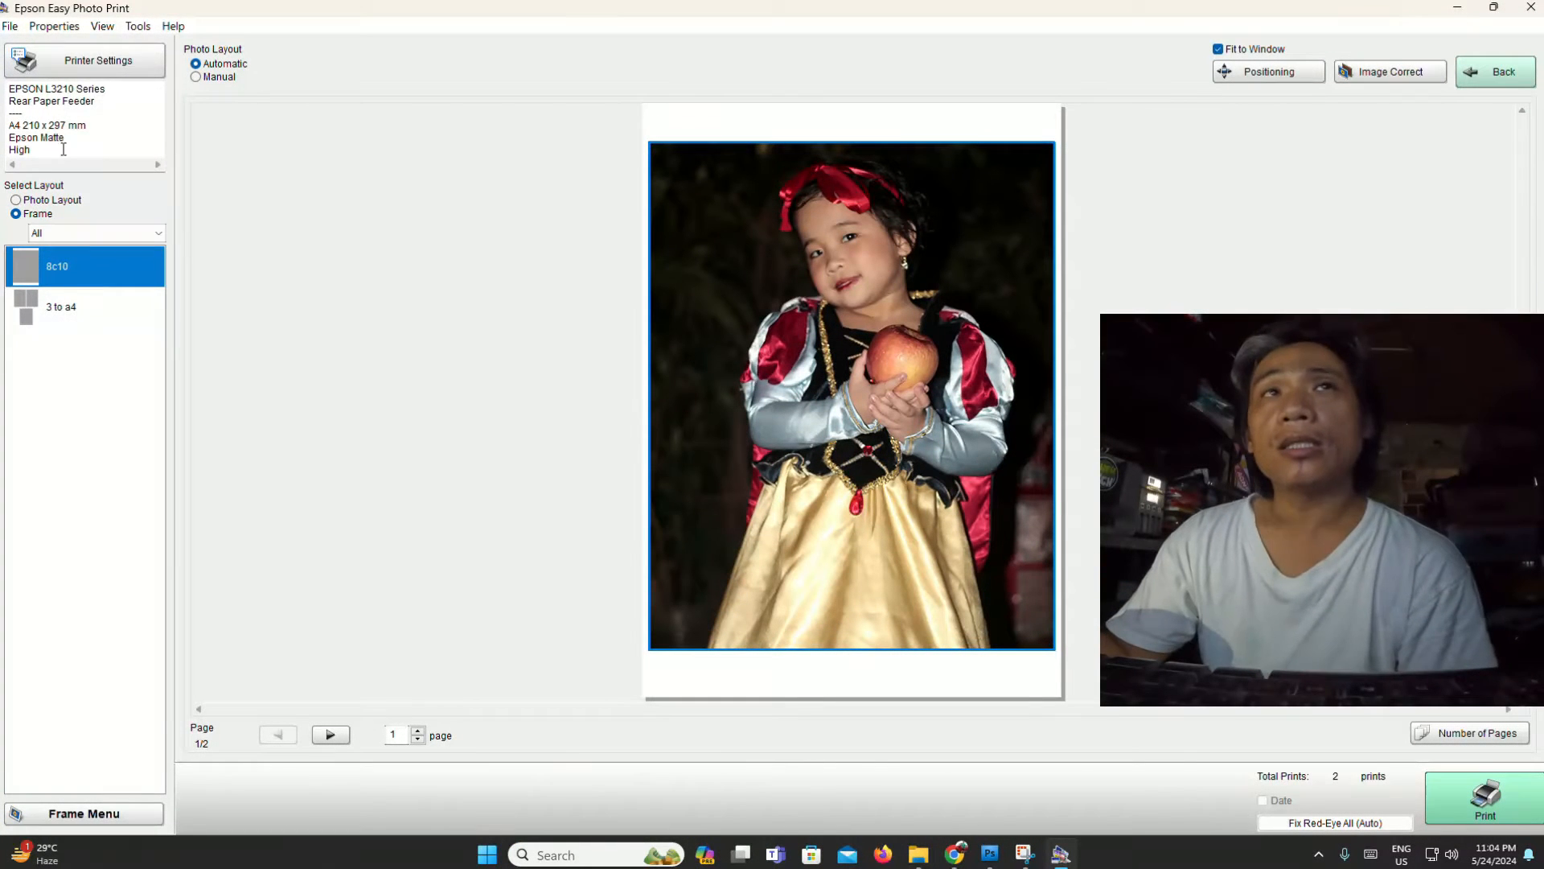
{"action": "left_click", "coordinate": [81, 64]}
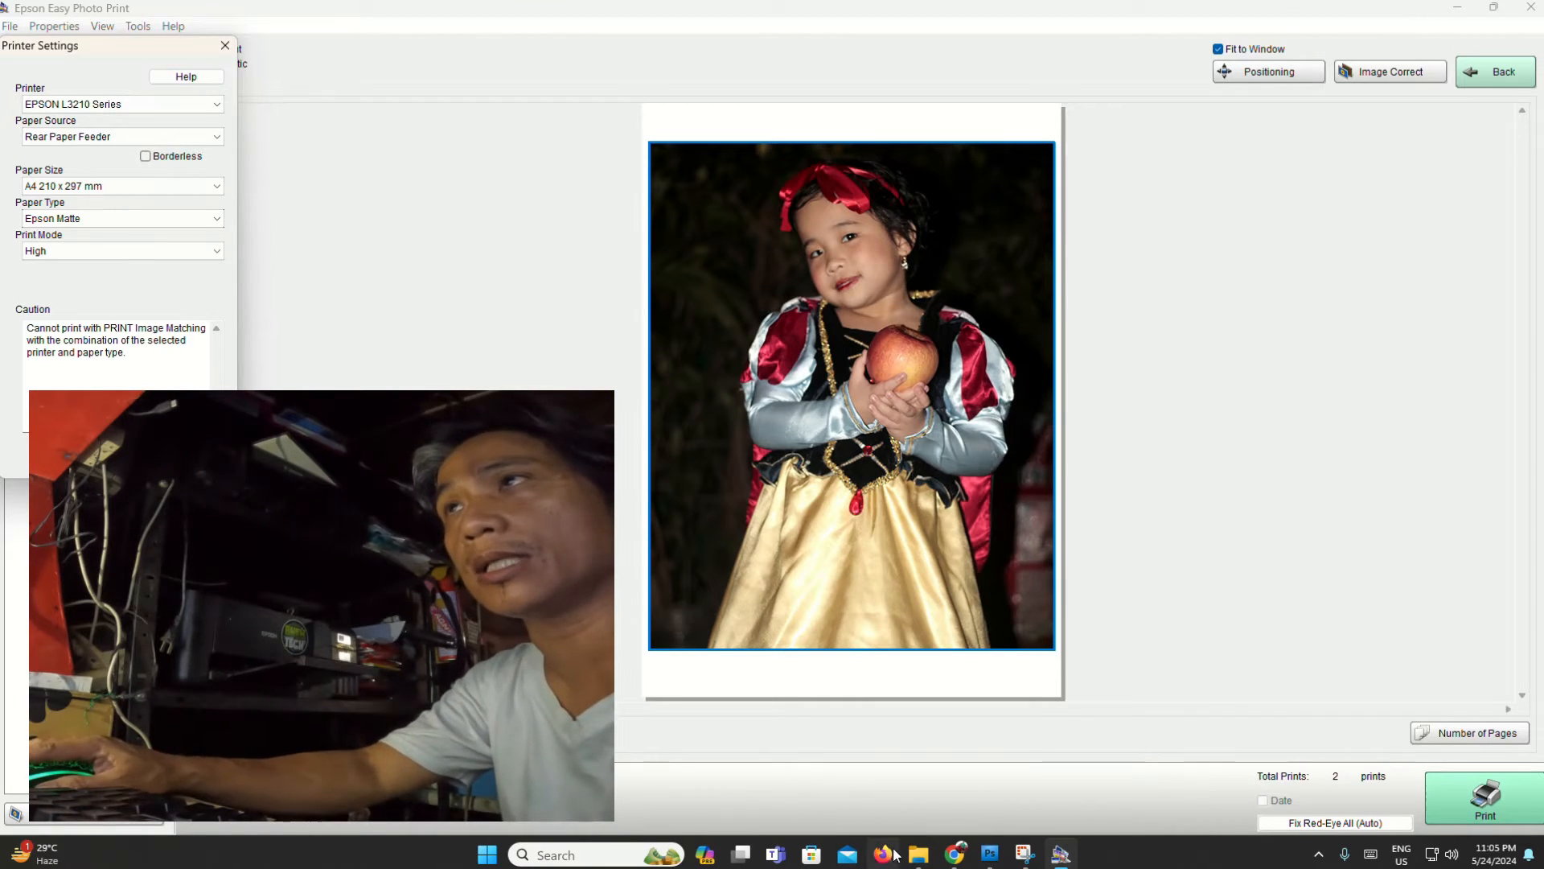
- Switch to Chrome and examine the photo paper sizes offered in the Lazada 8R photopaper and Shopee 8x10 photo paper results
{"action": "left_click", "coordinate": [956, 856]}
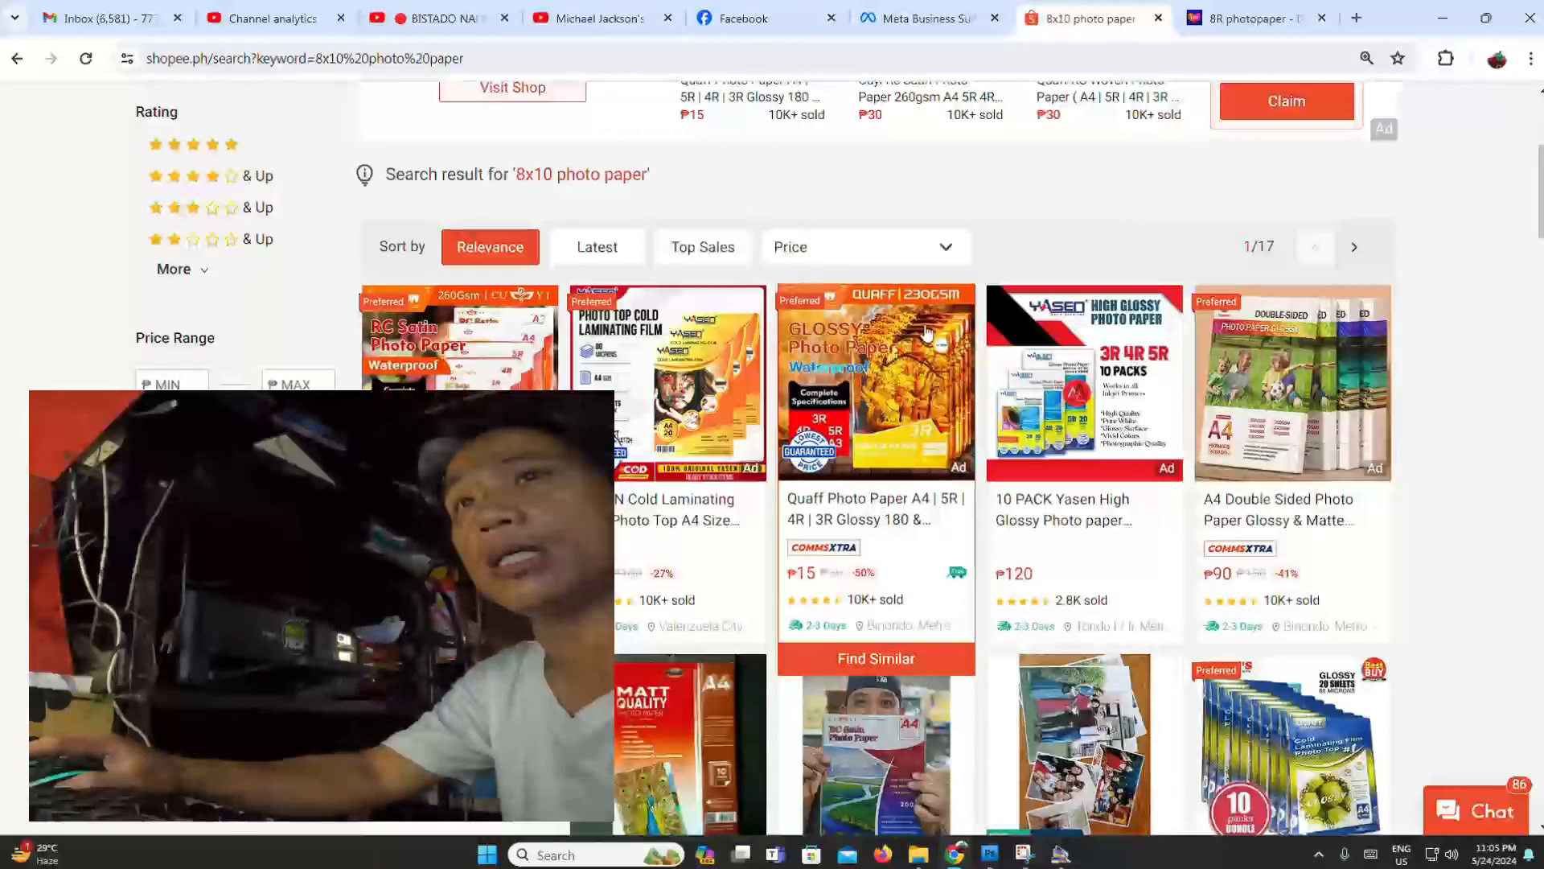
{"action": "left_click", "coordinate": [1223, 18]}
{"action": "scroll", "coordinate": [849, 596], "scroll_direction": "down", "scroll_amount": 5}
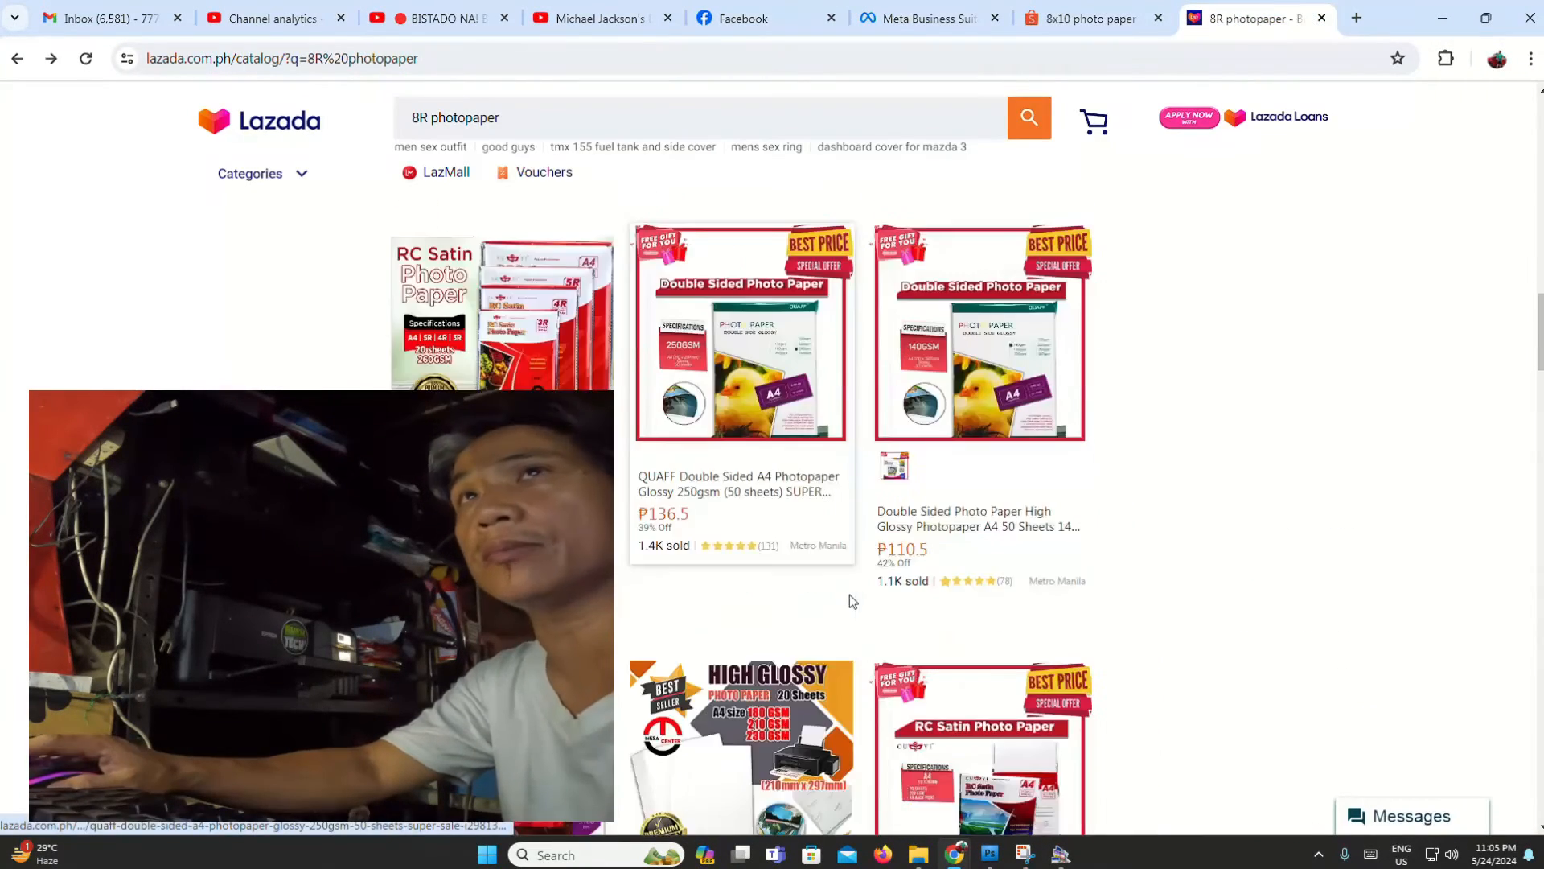
{"action": "scroll", "coordinate": [850, 595], "scroll_direction": "down", "scroll_amount": 7}
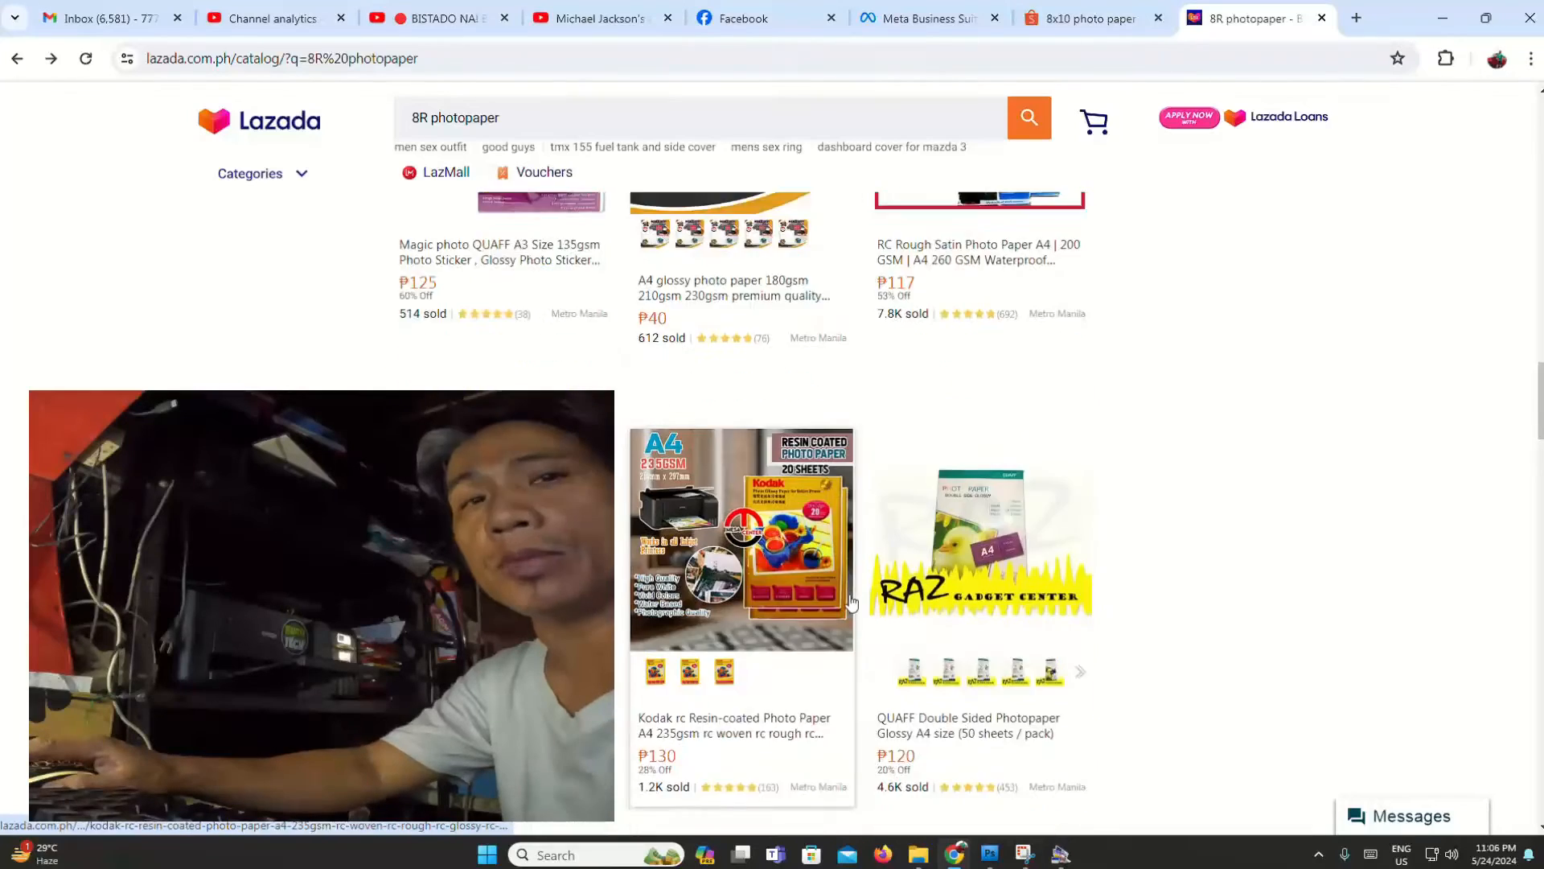
{"action": "scroll", "coordinate": [849, 595], "scroll_direction": "down", "scroll_amount": 8}
{"action": "scroll", "coordinate": [1020, 342], "scroll_direction": "up", "scroll_amount": 6}
{"action": "scroll", "coordinate": [1020, 342], "scroll_direction": "down", "scroll_amount": 2}
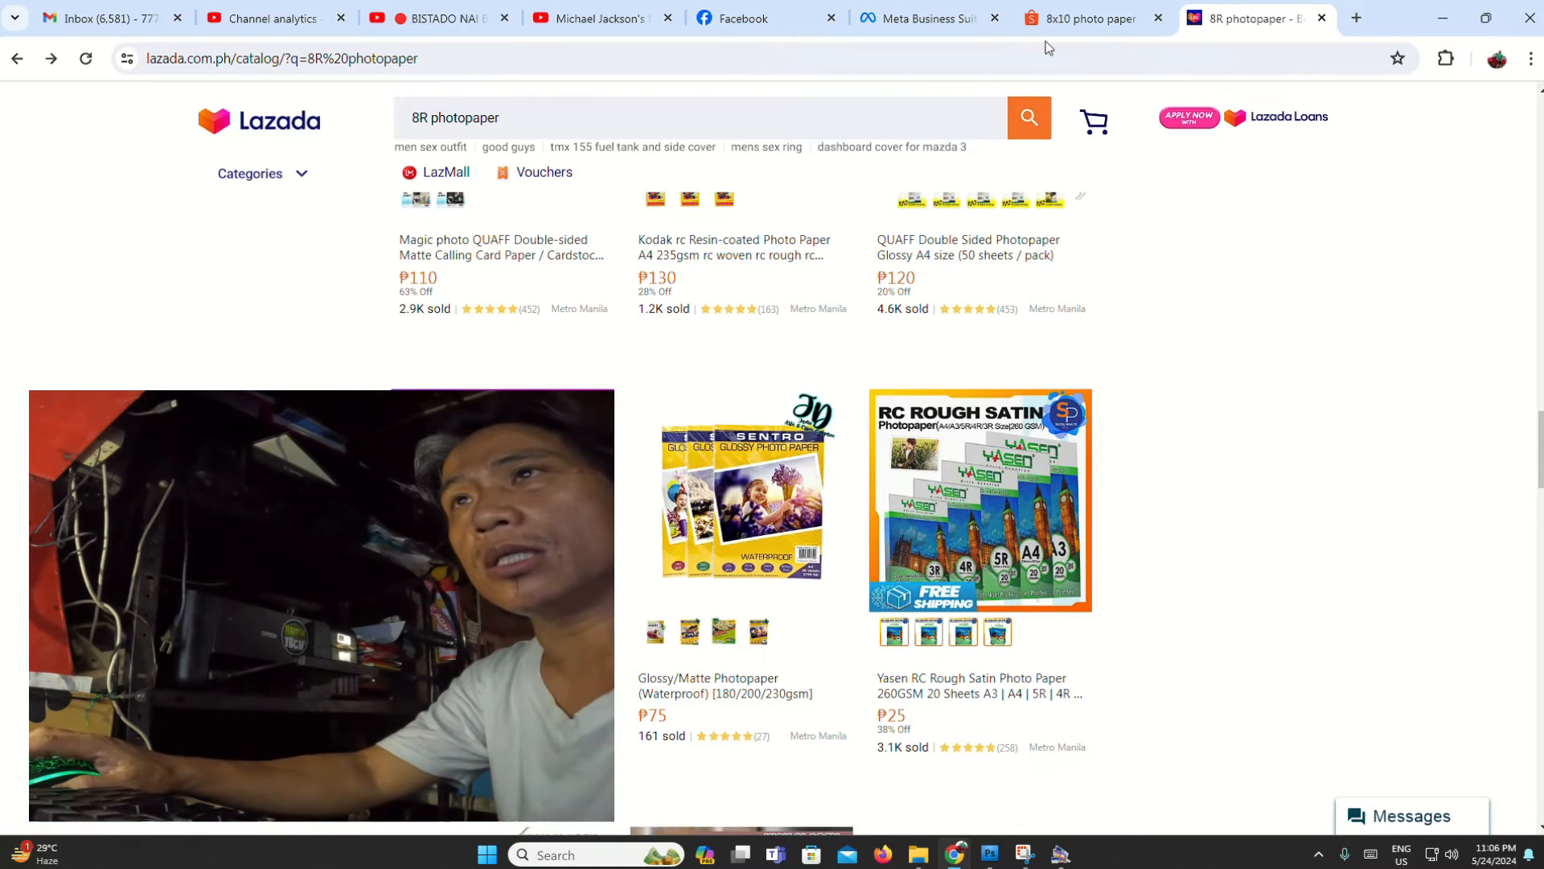
{"action": "left_click", "coordinate": [1082, 31]}
{"action": "scroll", "coordinate": [948, 316], "scroll_direction": "down", "scroll_amount": 7}
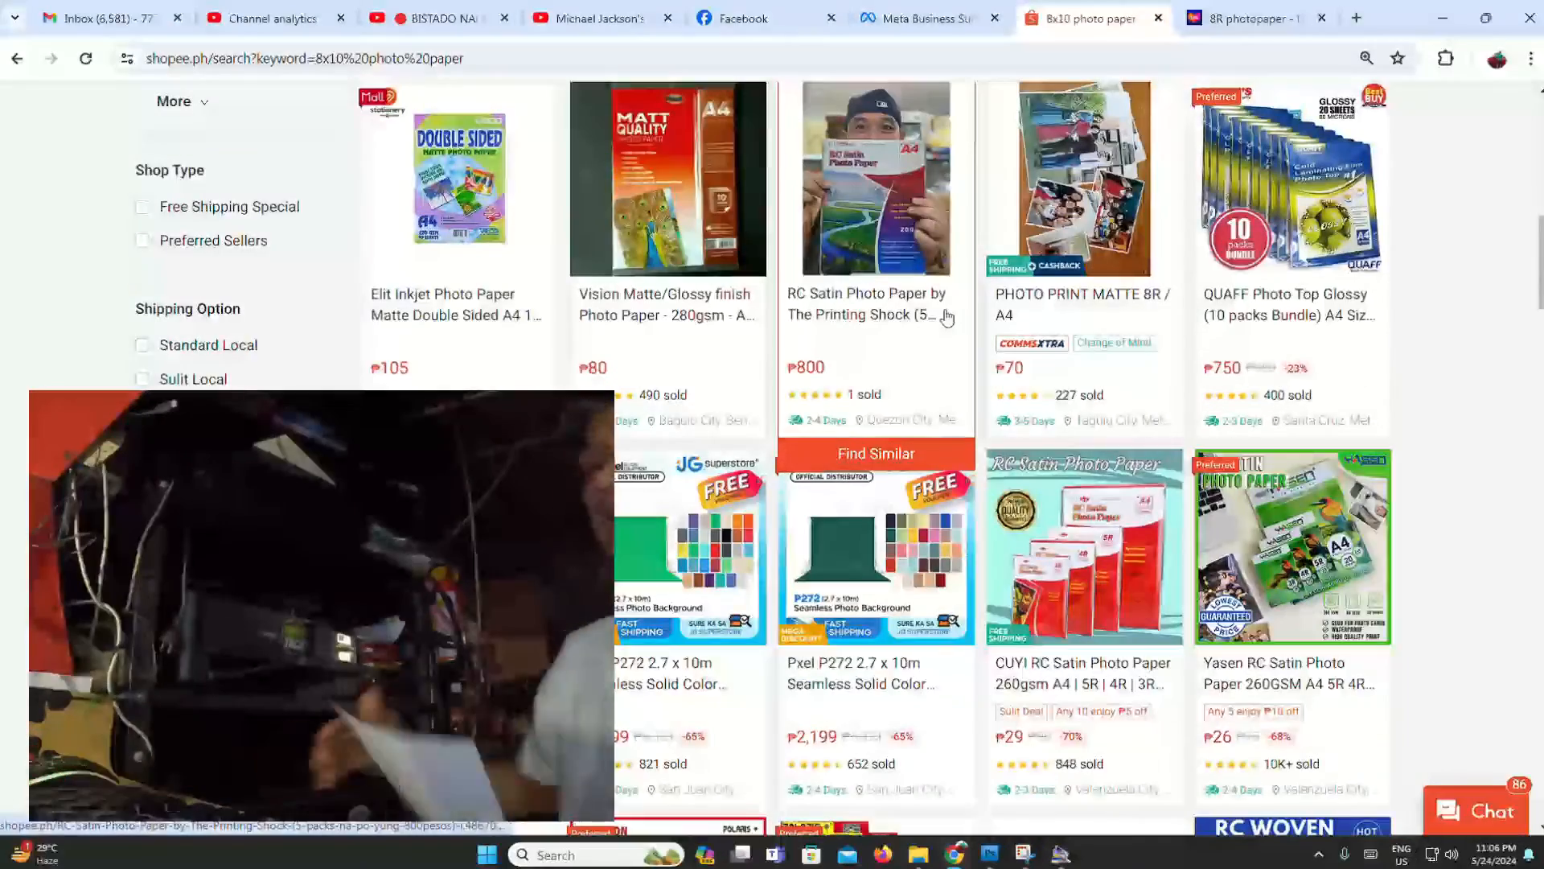
{"action": "scroll", "coordinate": [947, 317], "scroll_direction": "down", "scroll_amount": 7}
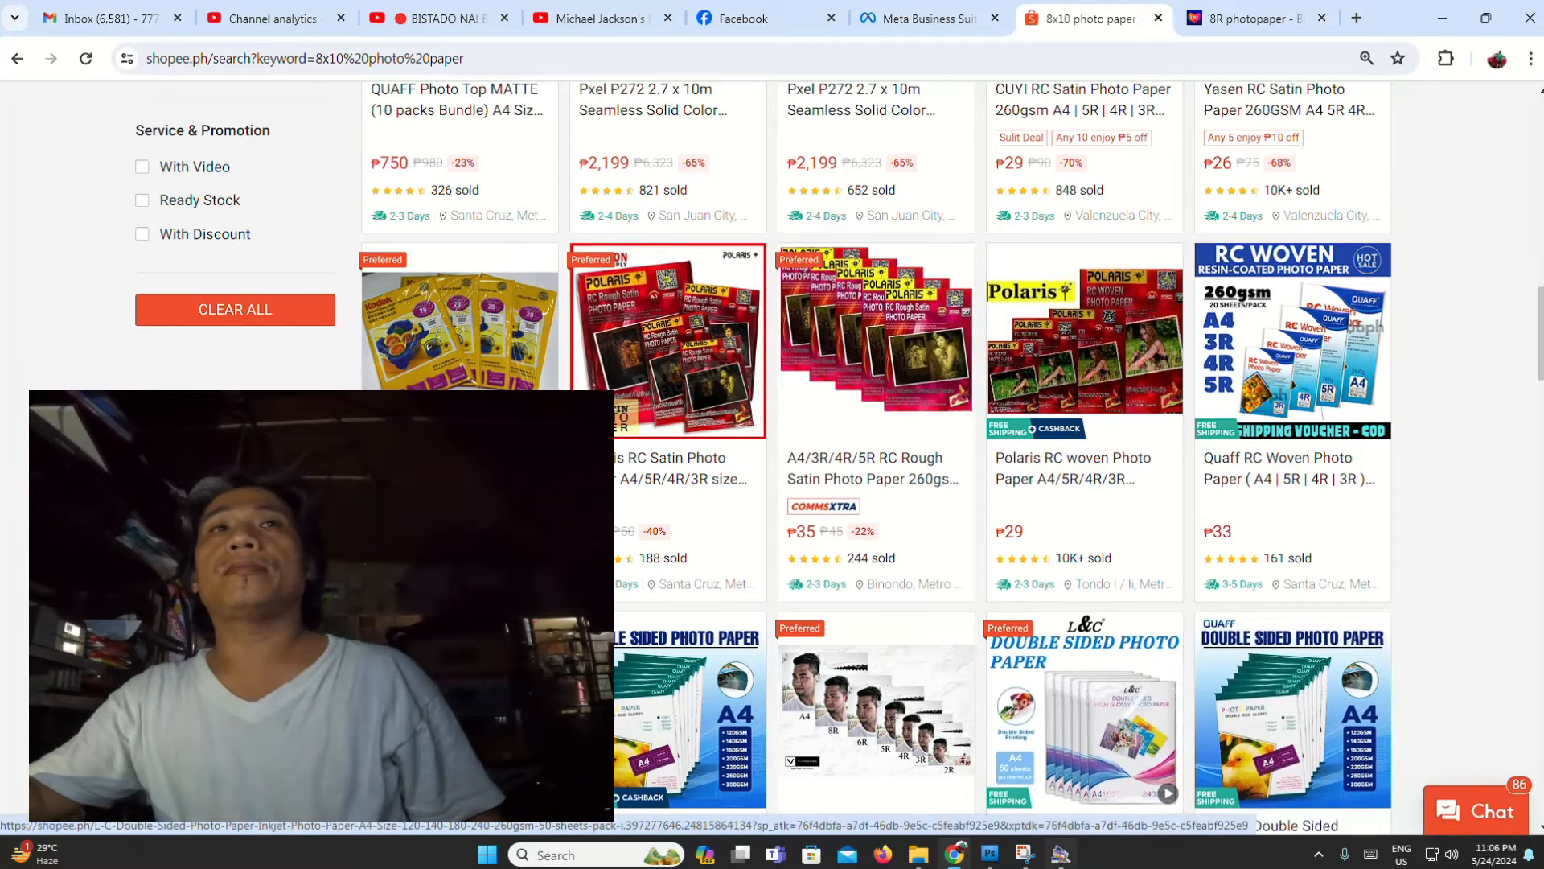
- Switch back to Epson Easy Photo Print and print the page 1 costume photo in the 8c10 frame
{"action": "left_click", "coordinate": [1068, 773]}
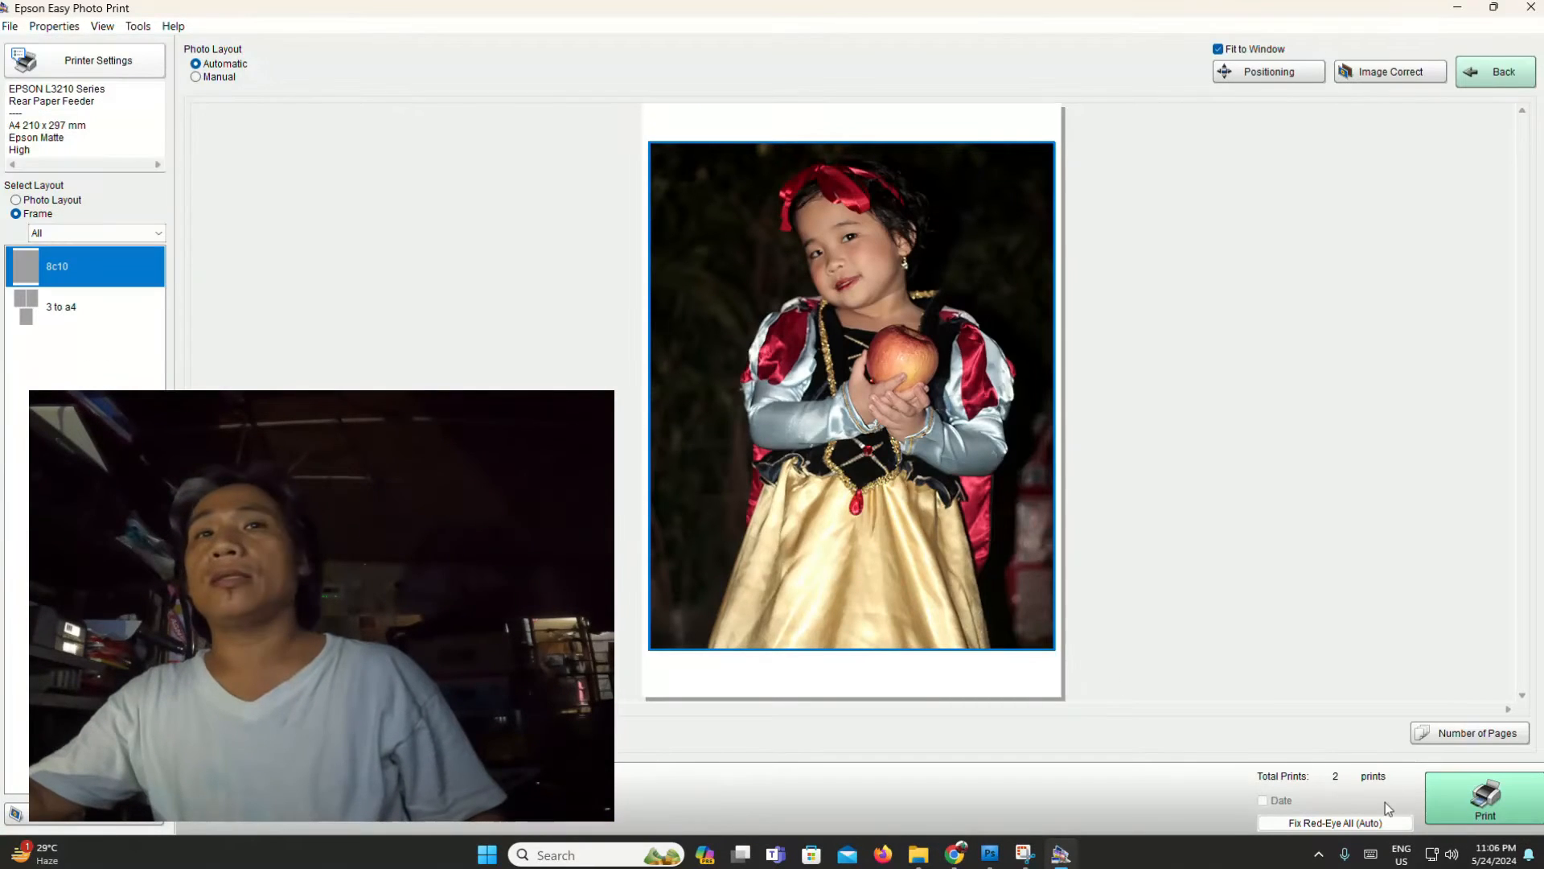
{"action": "left_click", "coordinate": [1445, 807]}
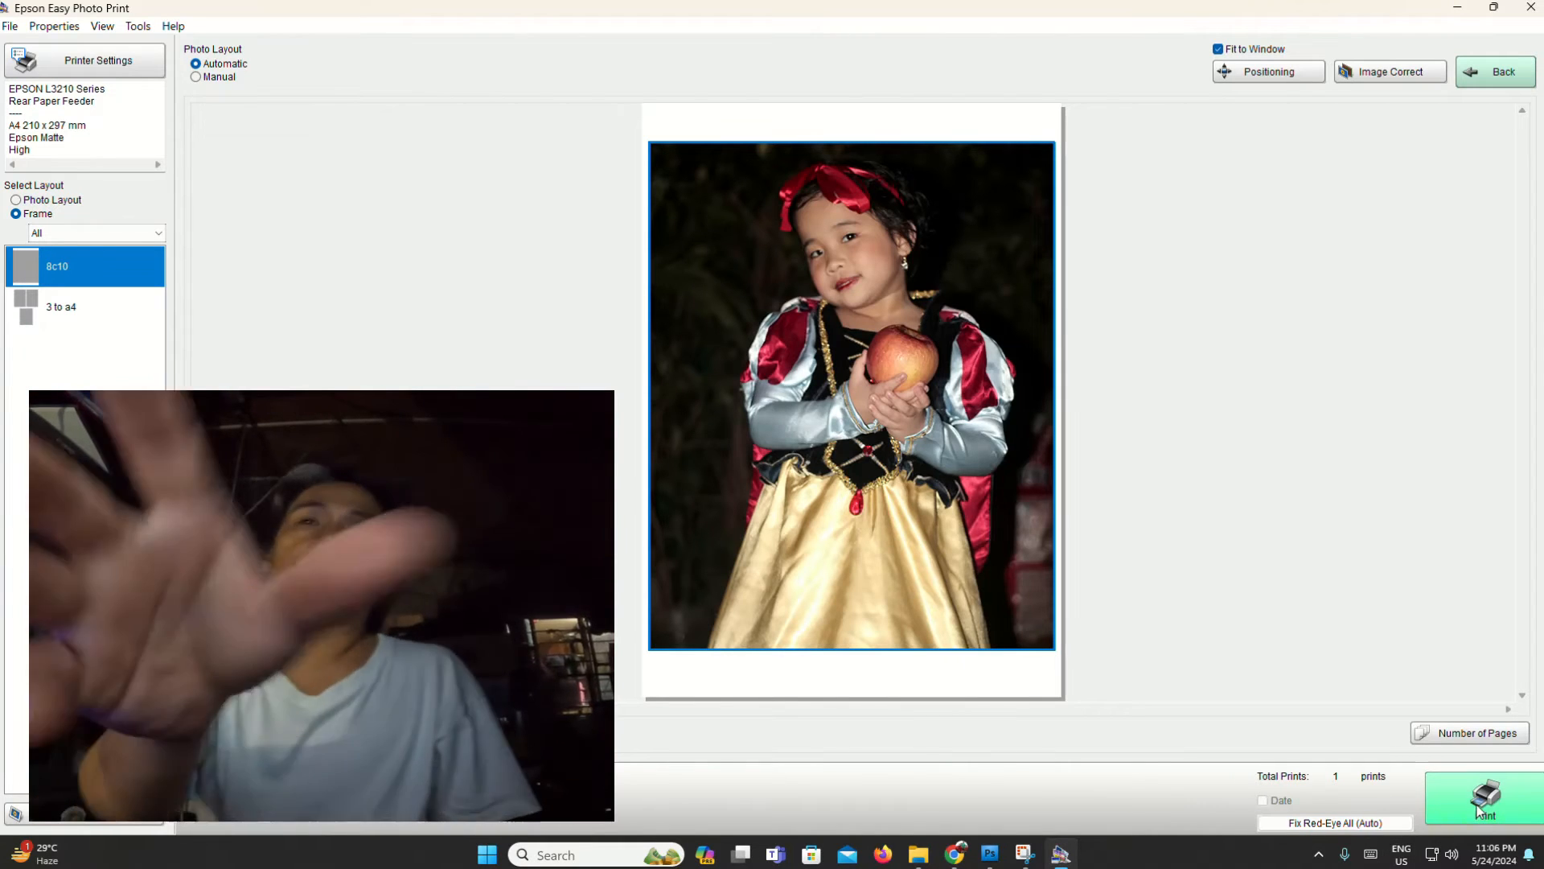
{"action": "left_click", "coordinate": [1478, 798]}
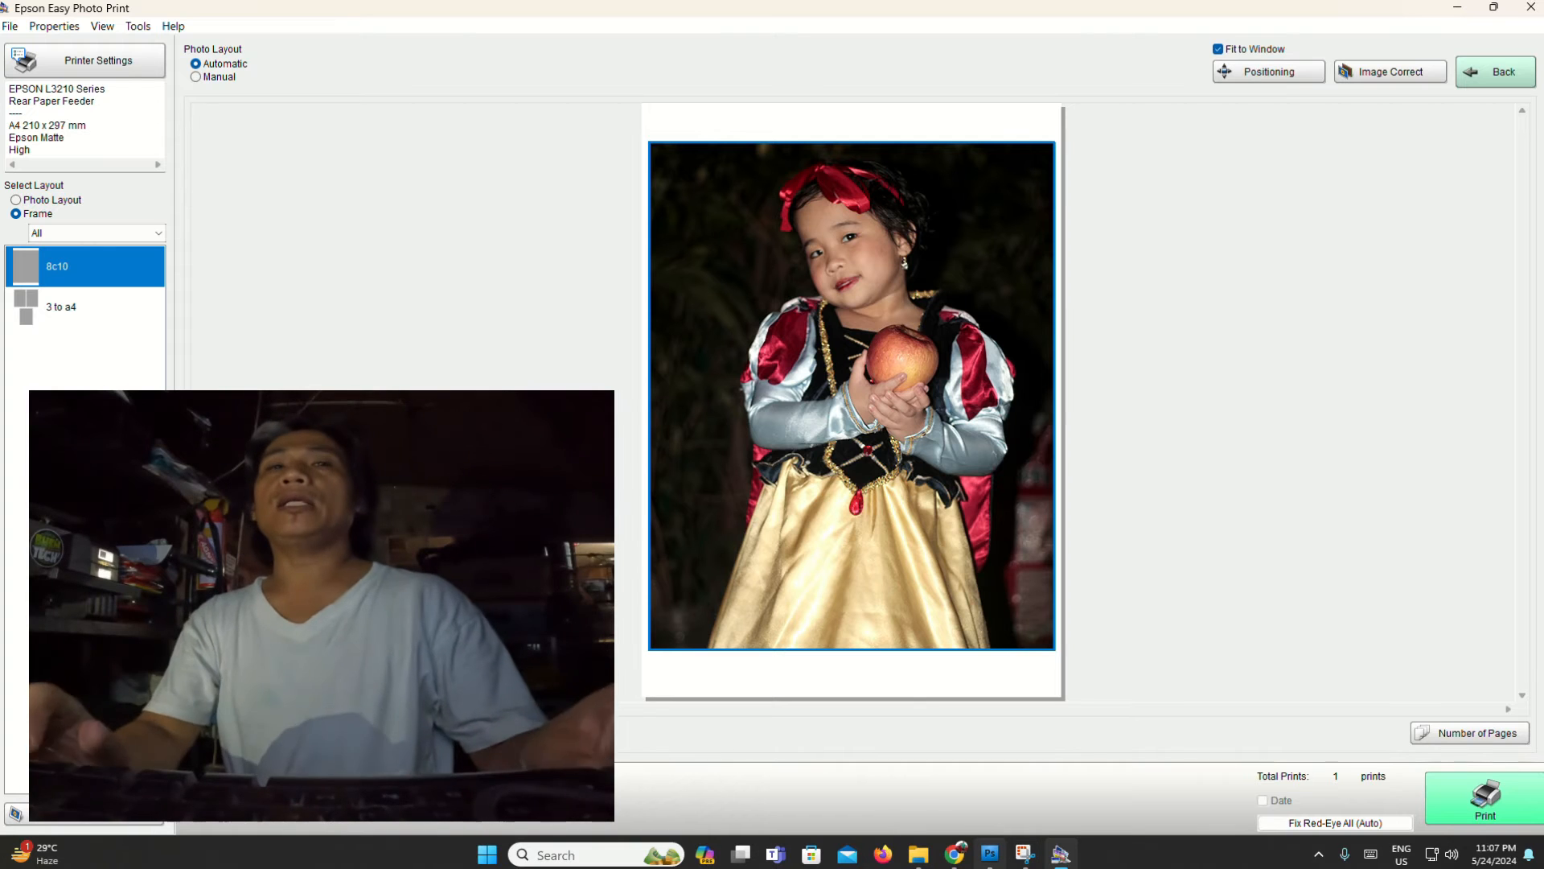
- Switch to Chrome again and examine further listings in the Lazada 8R photopaper results
{"action": "left_click", "coordinate": [595, 859]}
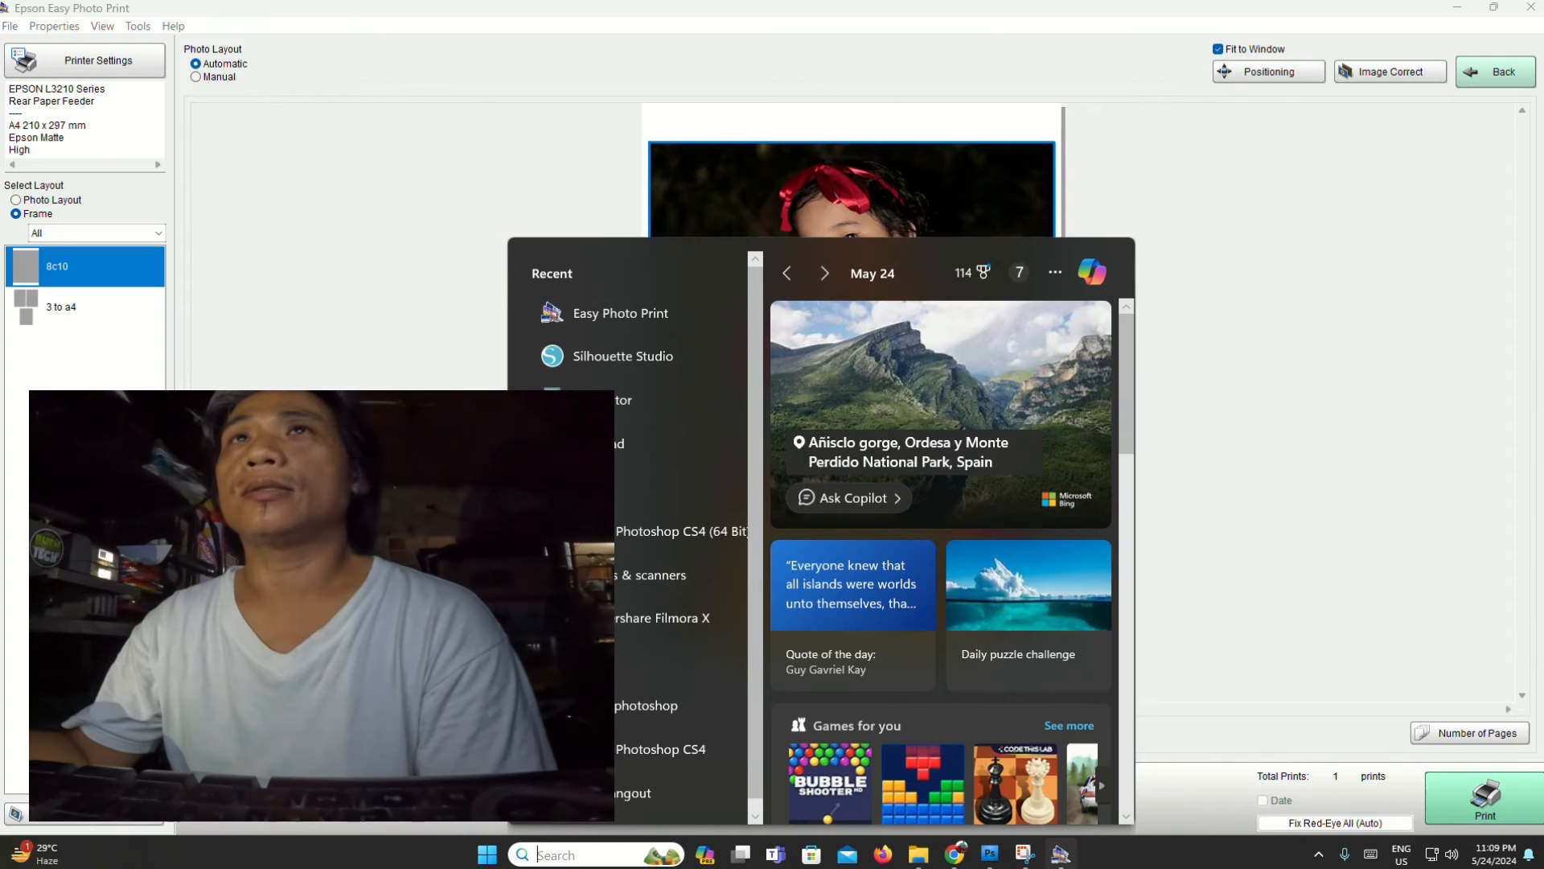
{"action": "left_click", "coordinate": [960, 864]}
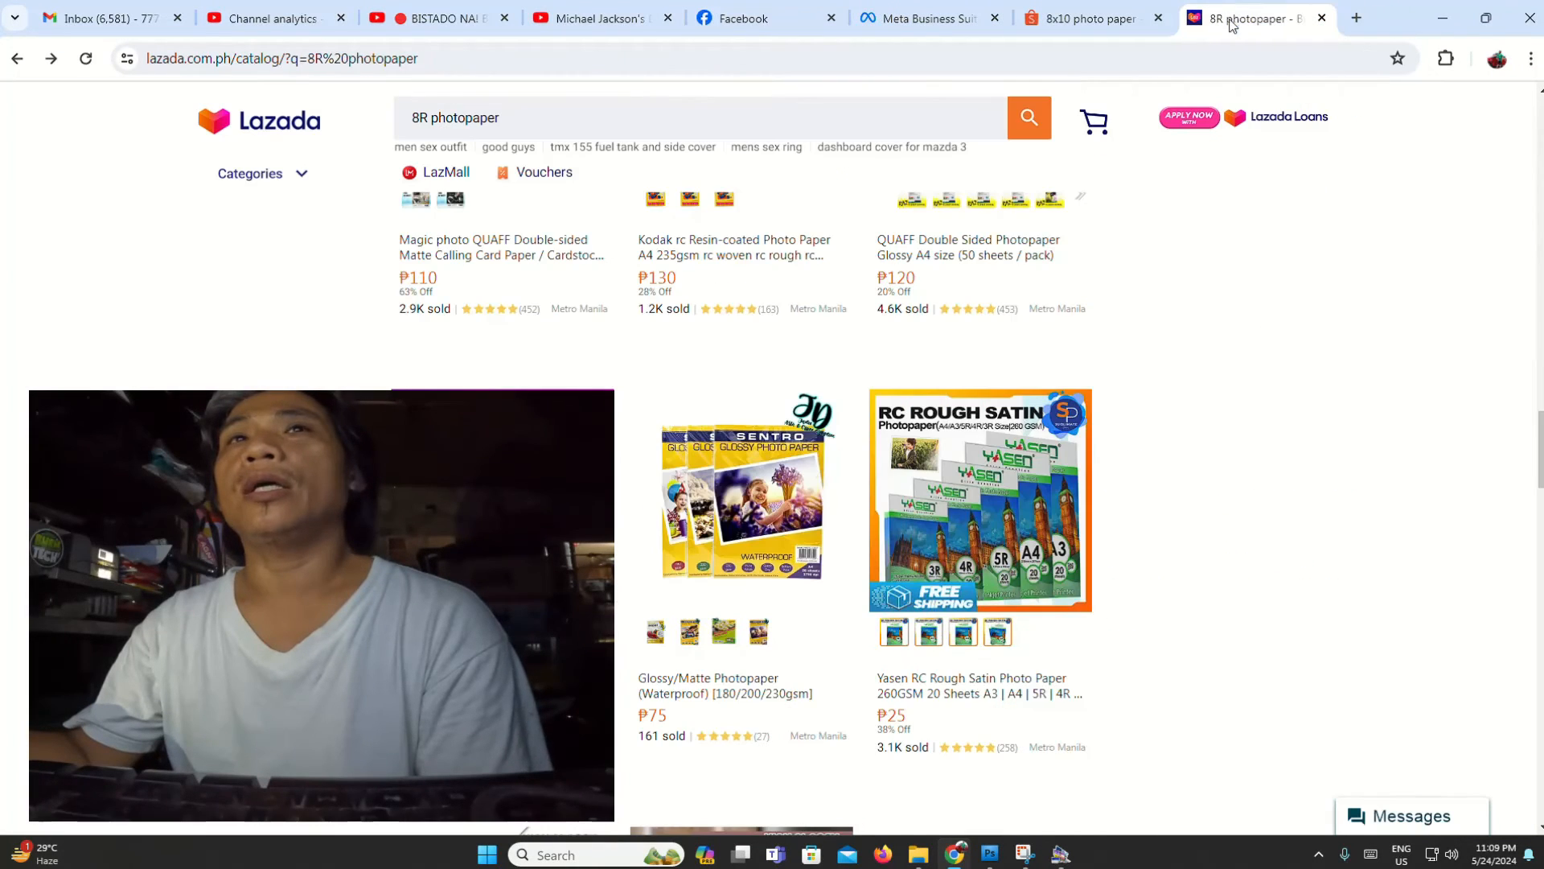
{"action": "left_click", "coordinate": [1234, 24]}
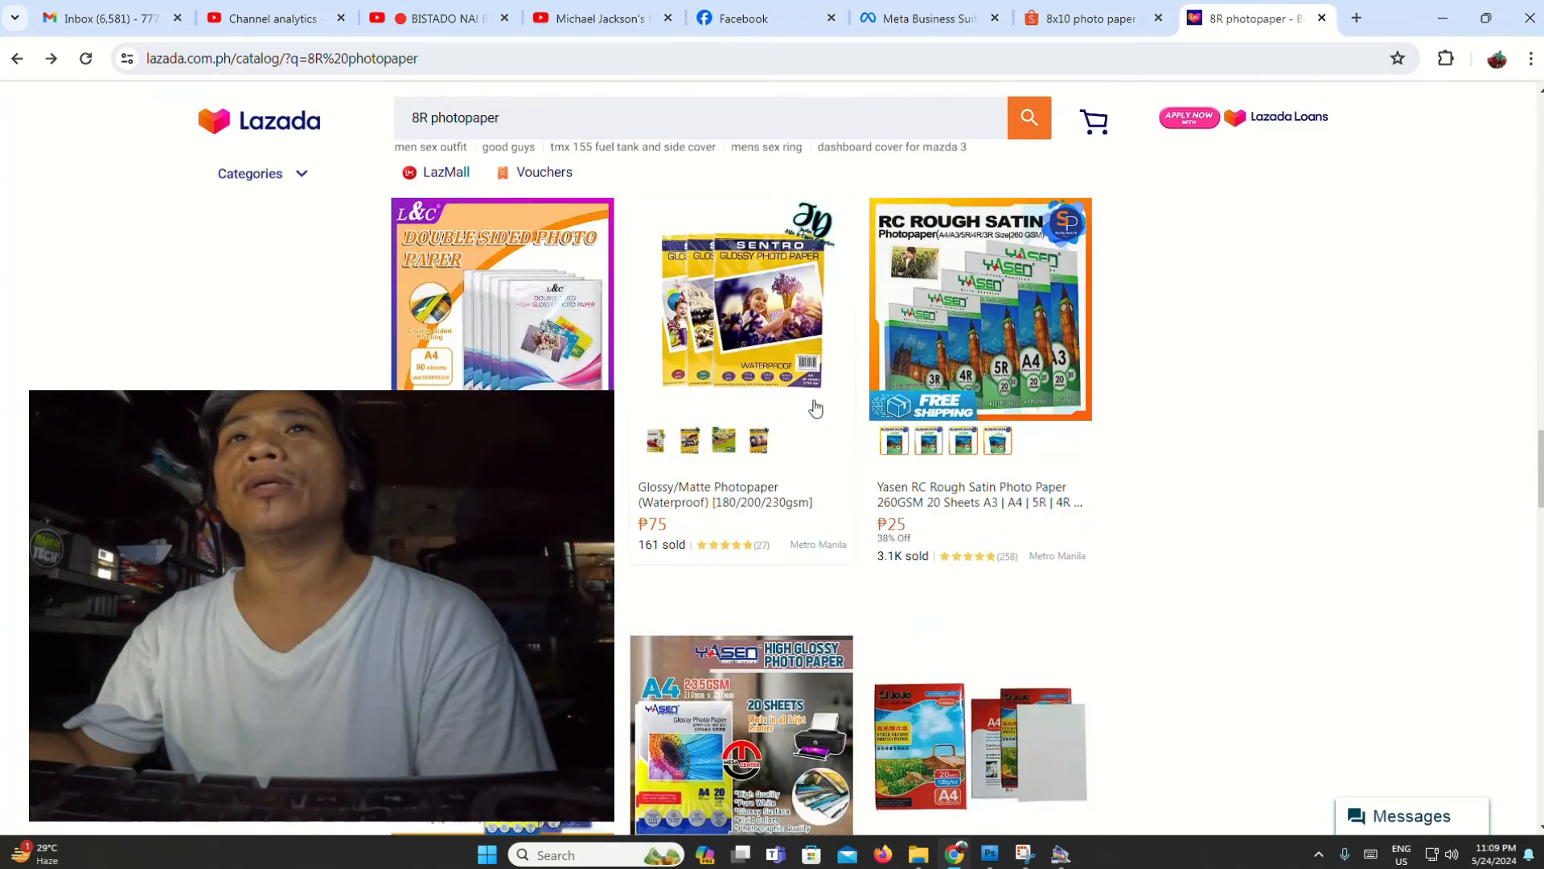
{"action": "scroll", "coordinate": [815, 409], "scroll_direction": "down", "scroll_amount": 3}
{"action": "scroll", "coordinate": [820, 426], "scroll_direction": "down", "scroll_amount": 3}
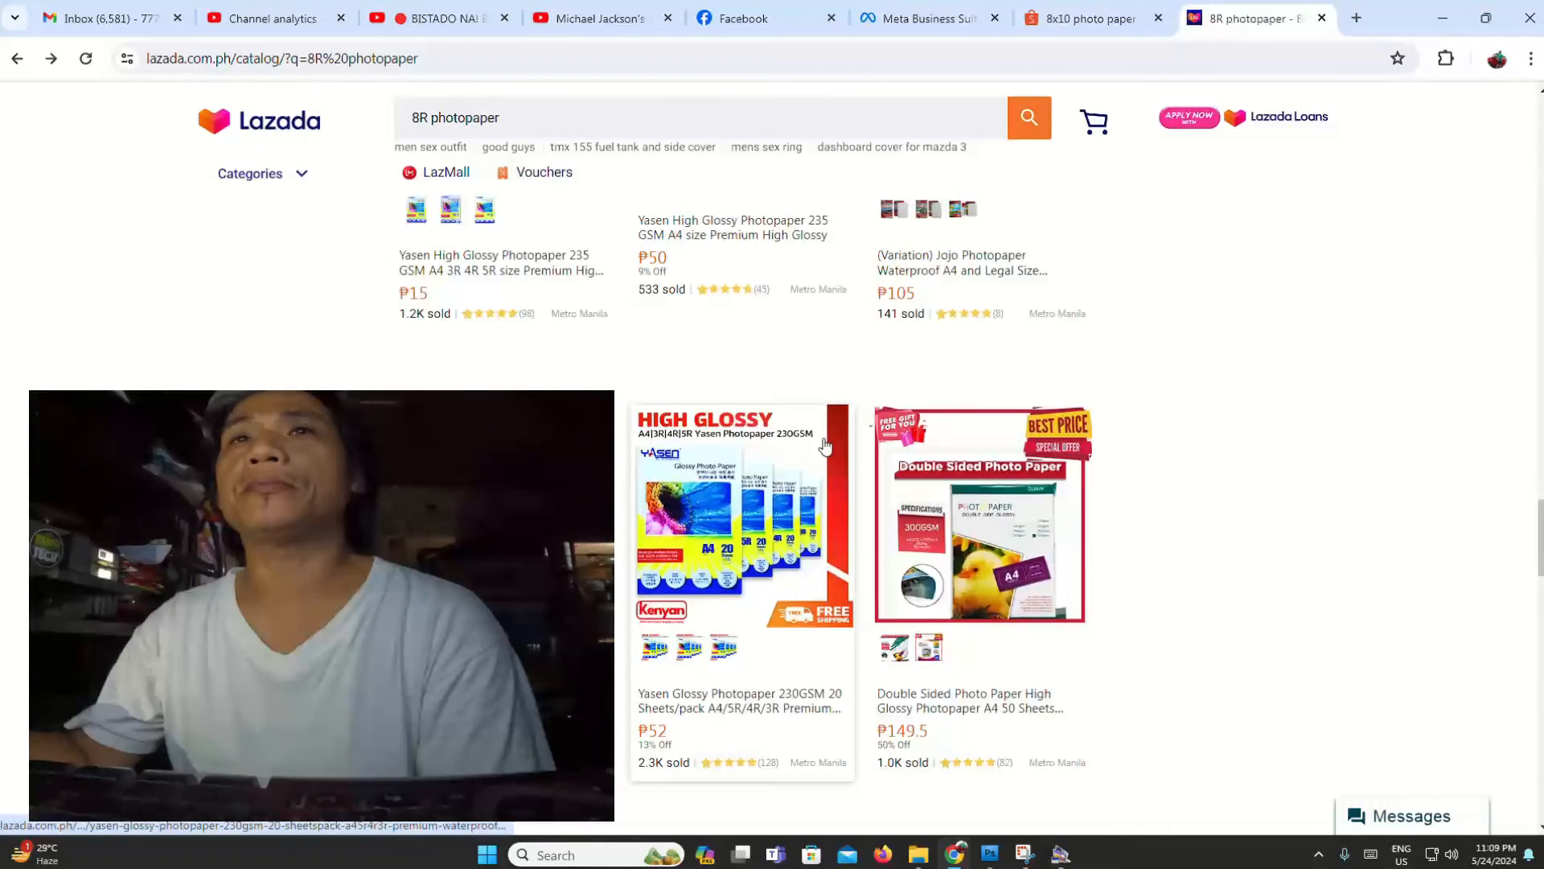
{"action": "scroll", "coordinate": [825, 445], "scroll_direction": "down", "scroll_amount": 7}
{"action": "scroll", "coordinate": [824, 444], "scroll_direction": "down", "scroll_amount": 12}
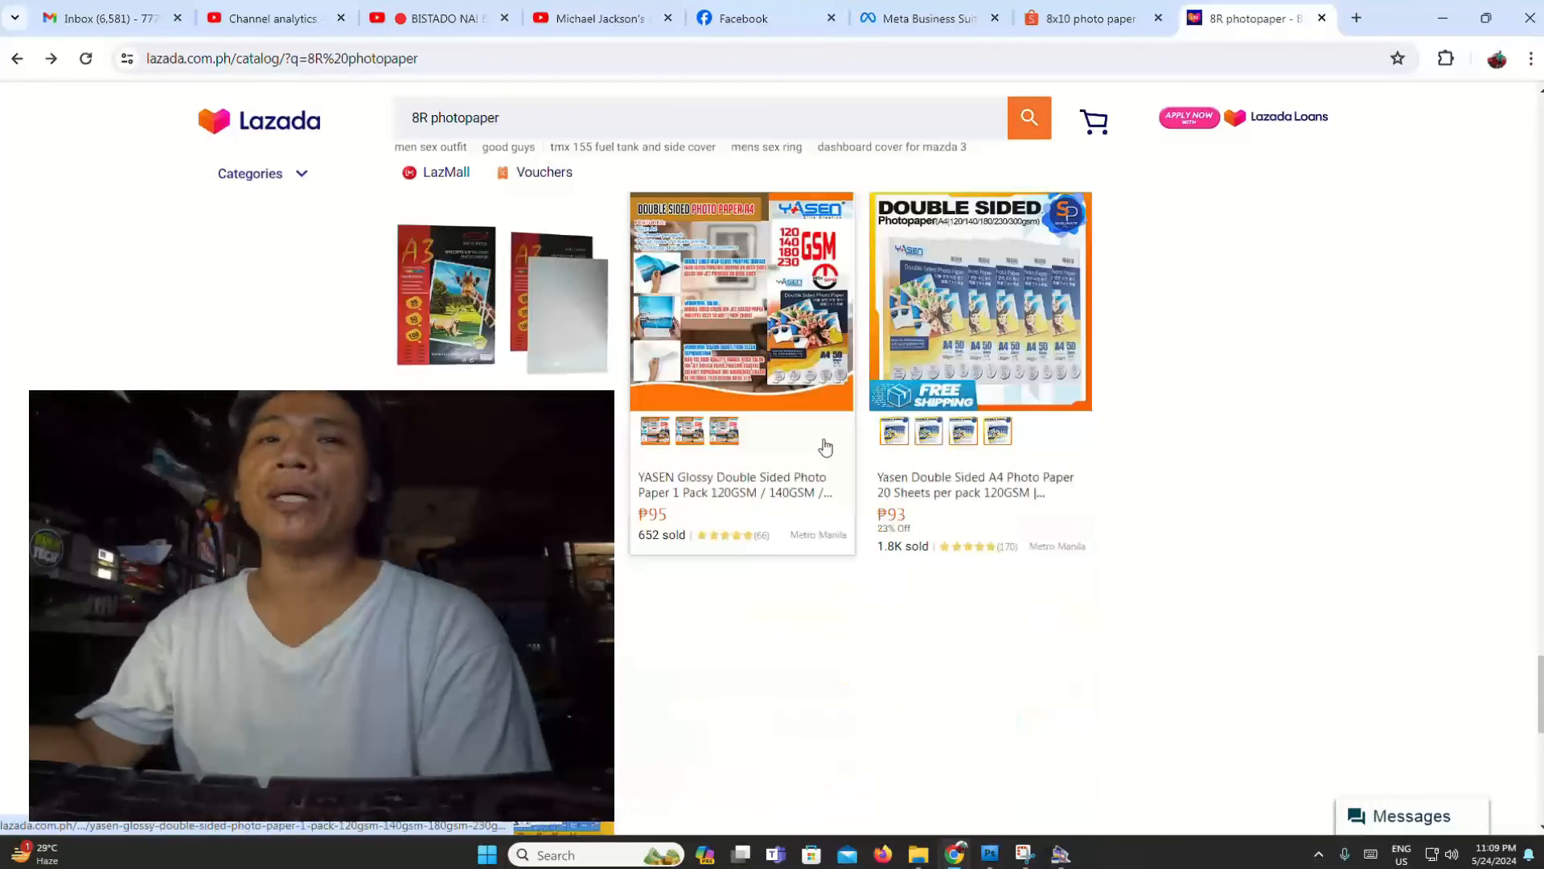
{"action": "scroll", "coordinate": [824, 444], "scroll_direction": "down", "scroll_amount": 6}
{"action": "scroll", "coordinate": [826, 445], "scroll_direction": "up", "scroll_amount": 2}
{"action": "scroll", "coordinate": [825, 445], "scroll_direction": "up", "scroll_amount": 2}
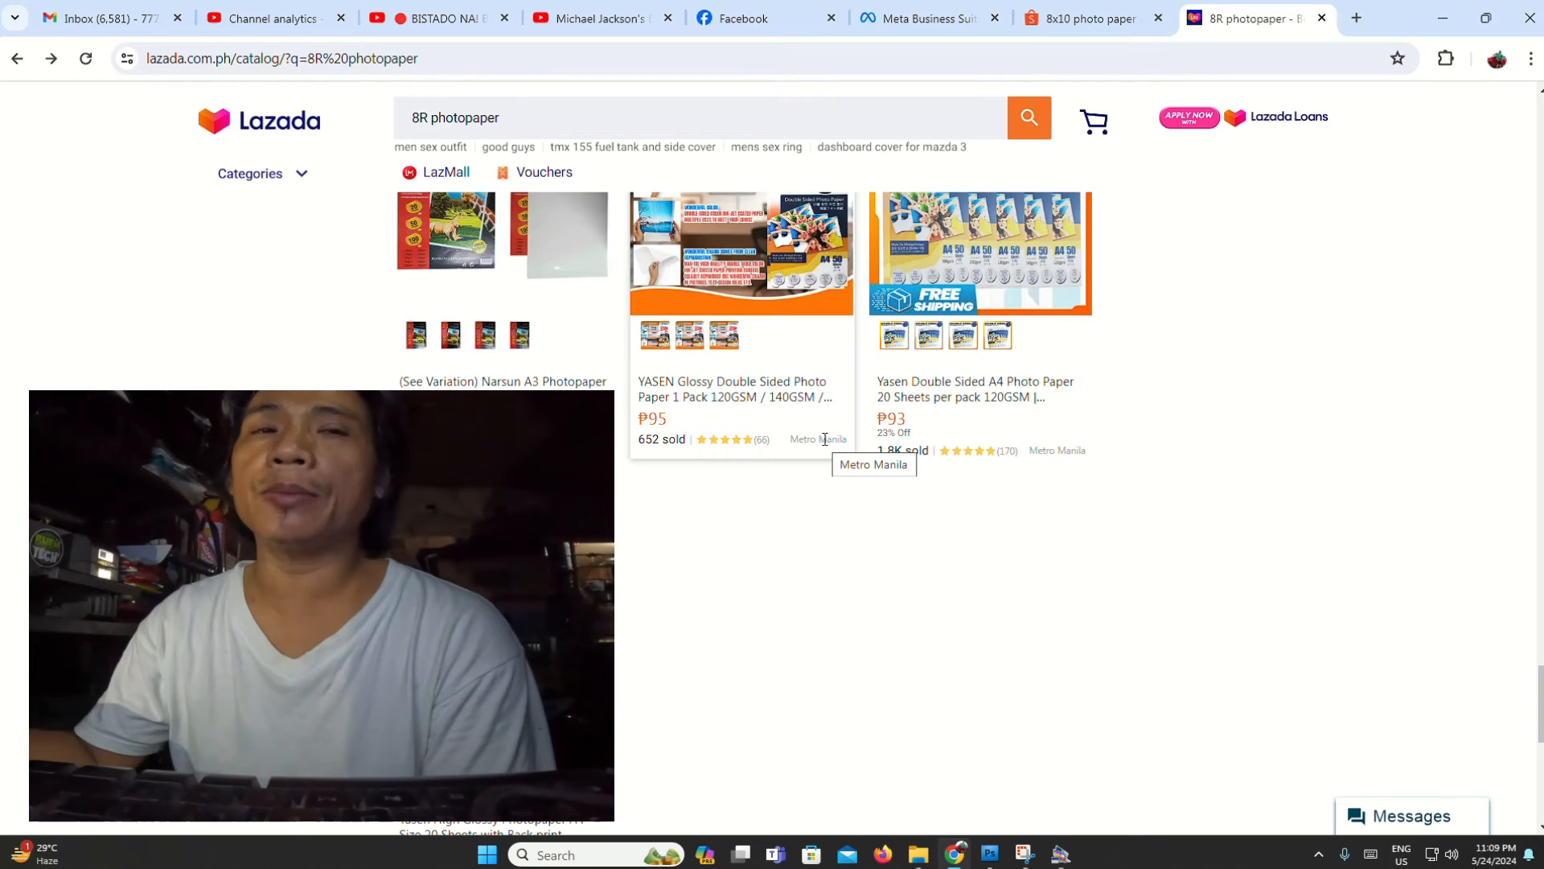
{"action": "scroll", "coordinate": [824, 442], "scroll_direction": "up", "scroll_amount": 15}
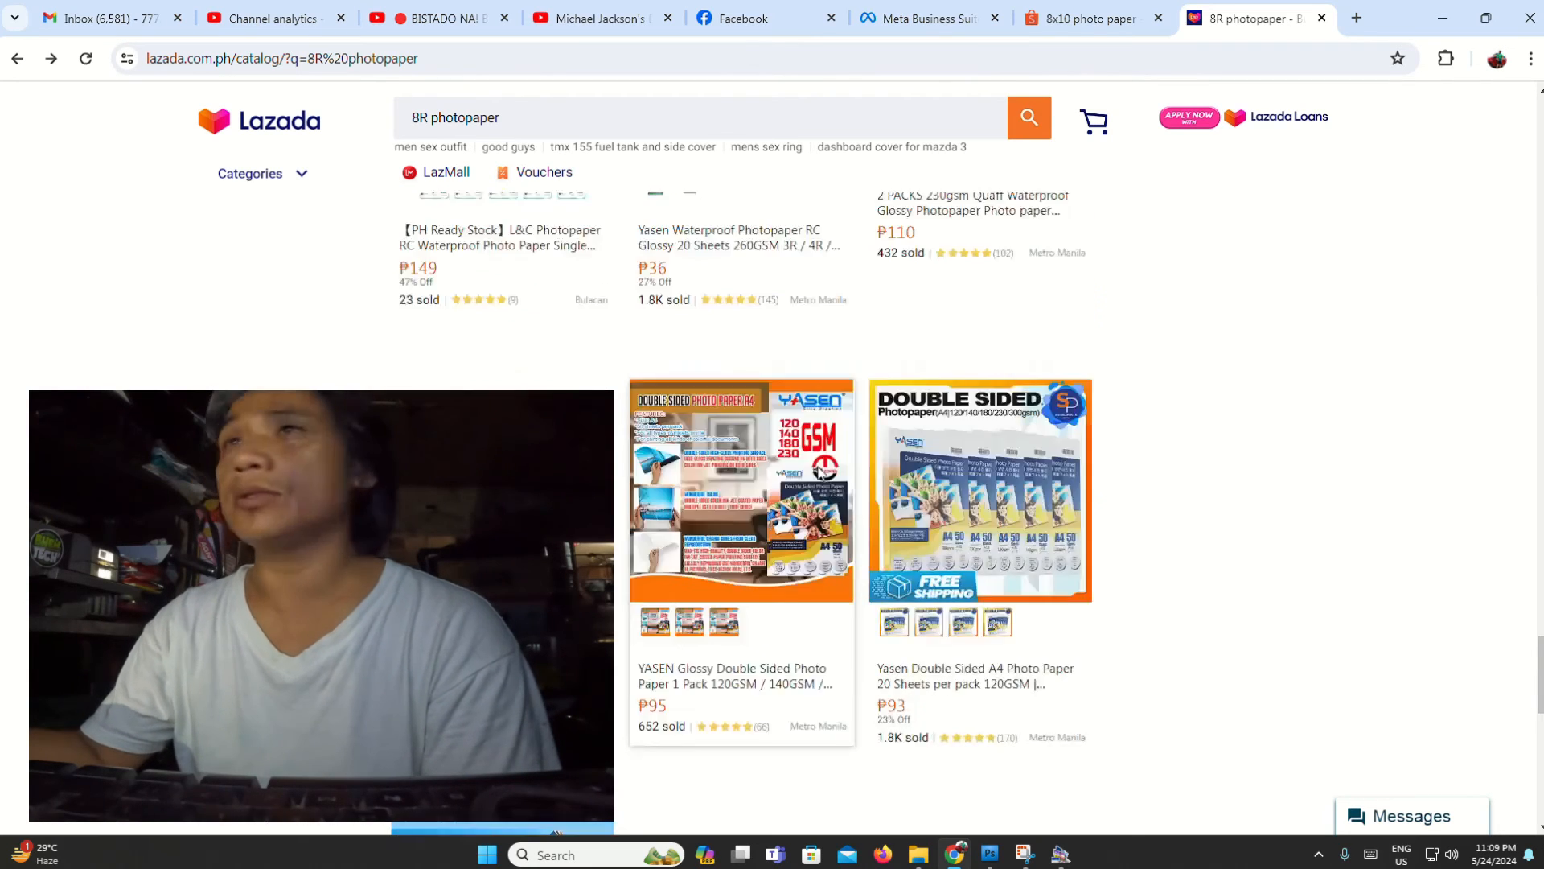